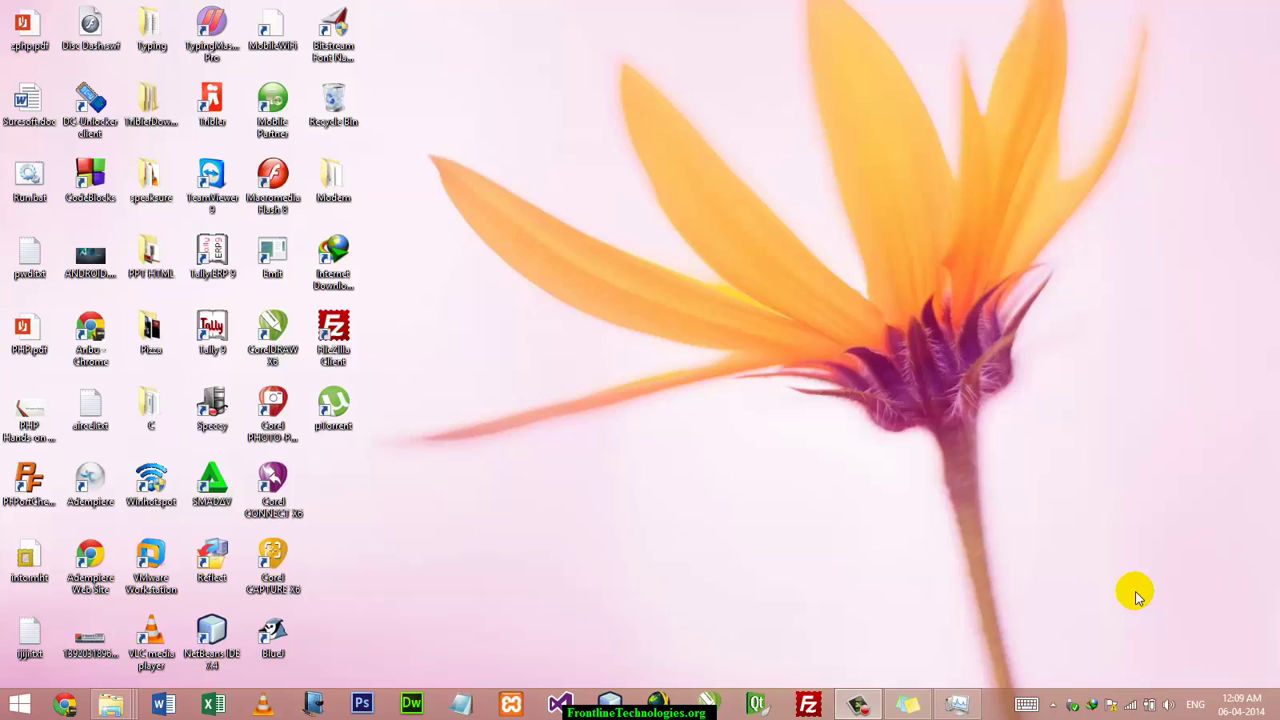
# Step: Open the Start screen, look through its app tiles, and return to the desktop through the Desktop tile
pyautogui.click(18, 704)
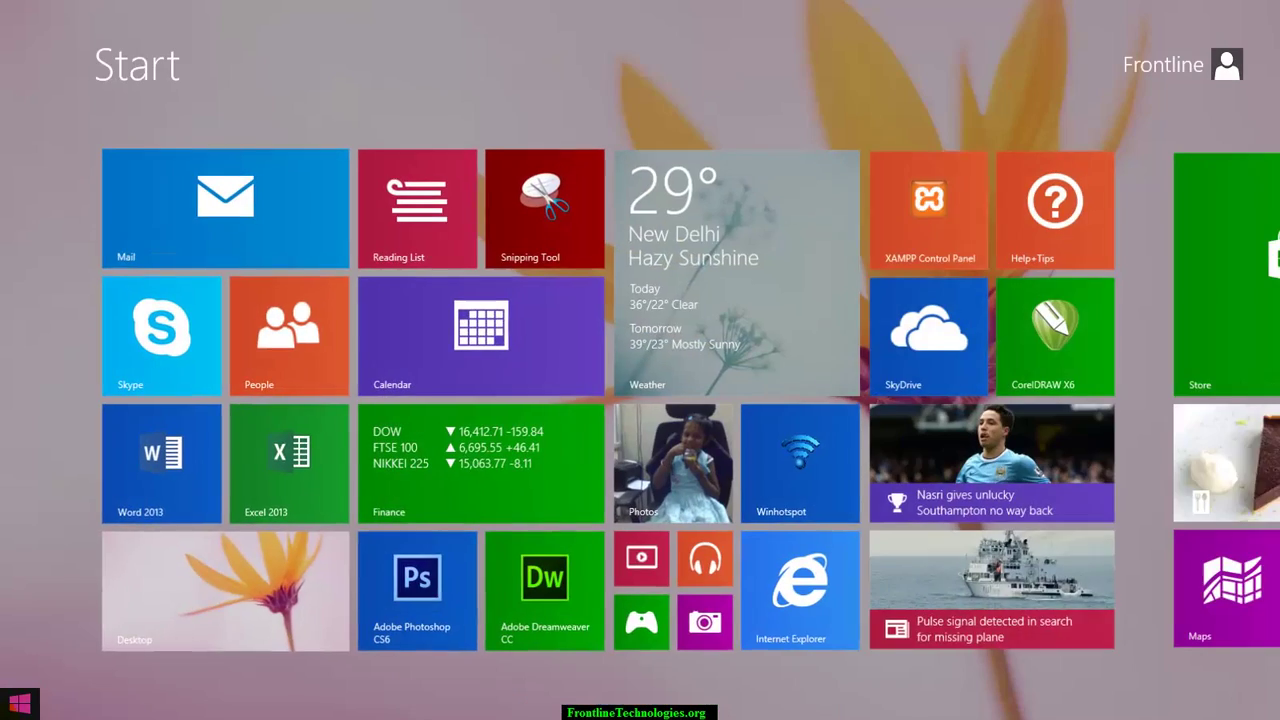
pyautogui.click(143, 646)
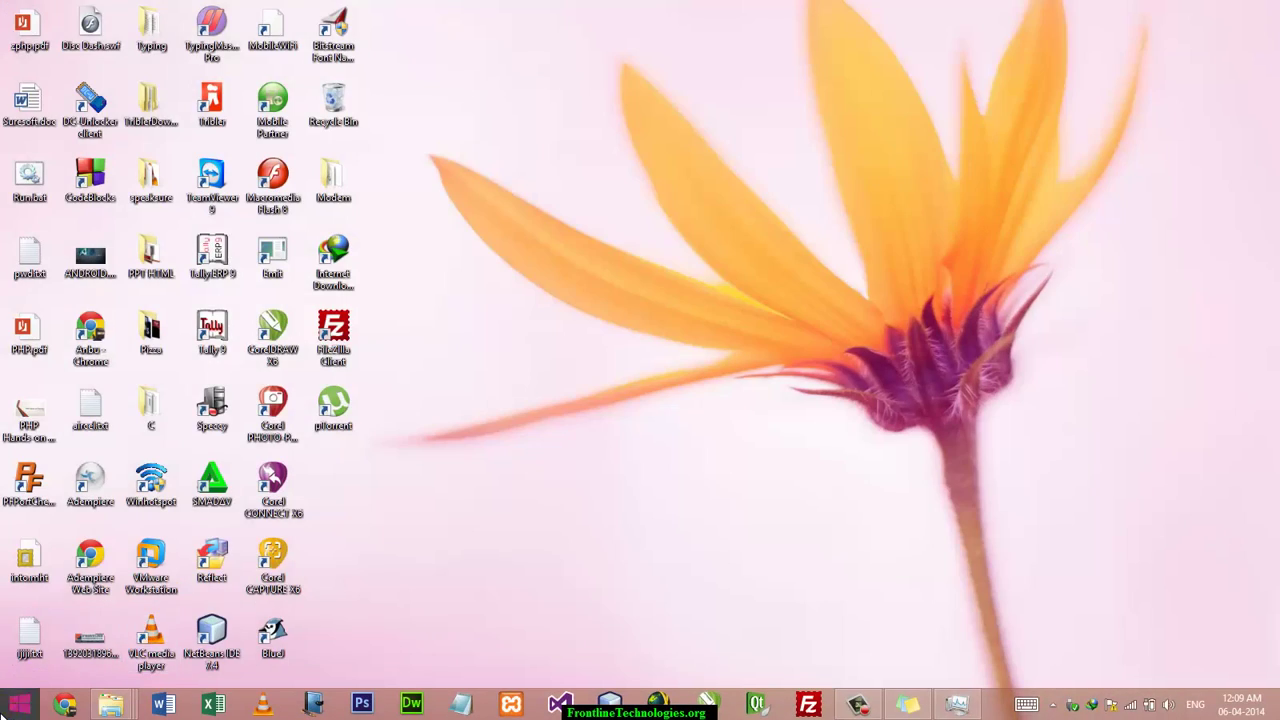
pyautogui.click(18, 704)
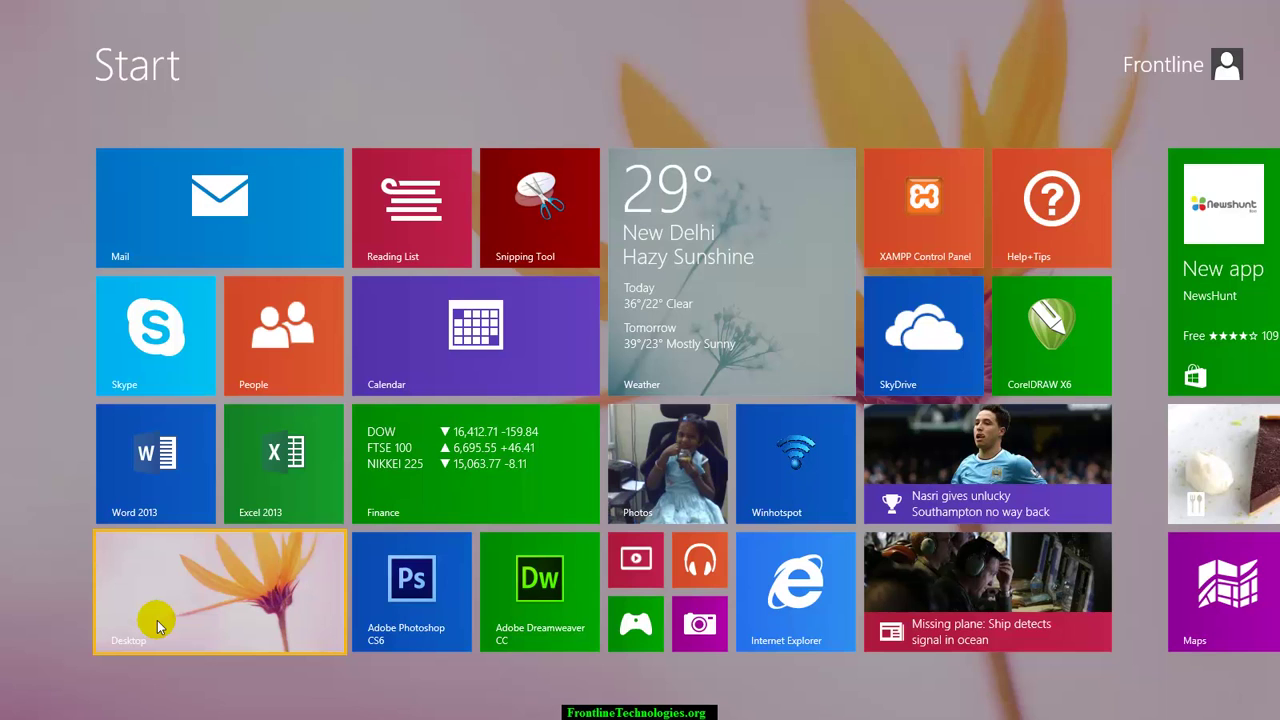
pyautogui.scroll(-3, 190, 710)
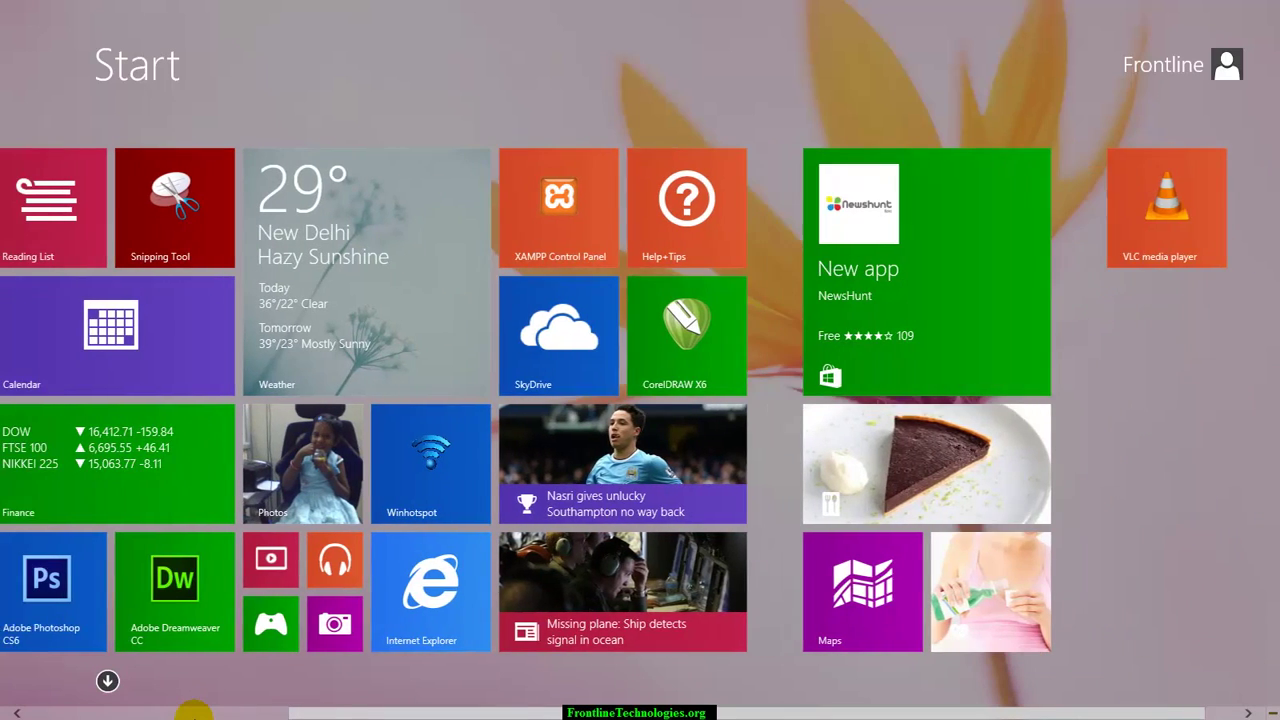
pyautogui.scroll(3, 190, 710)
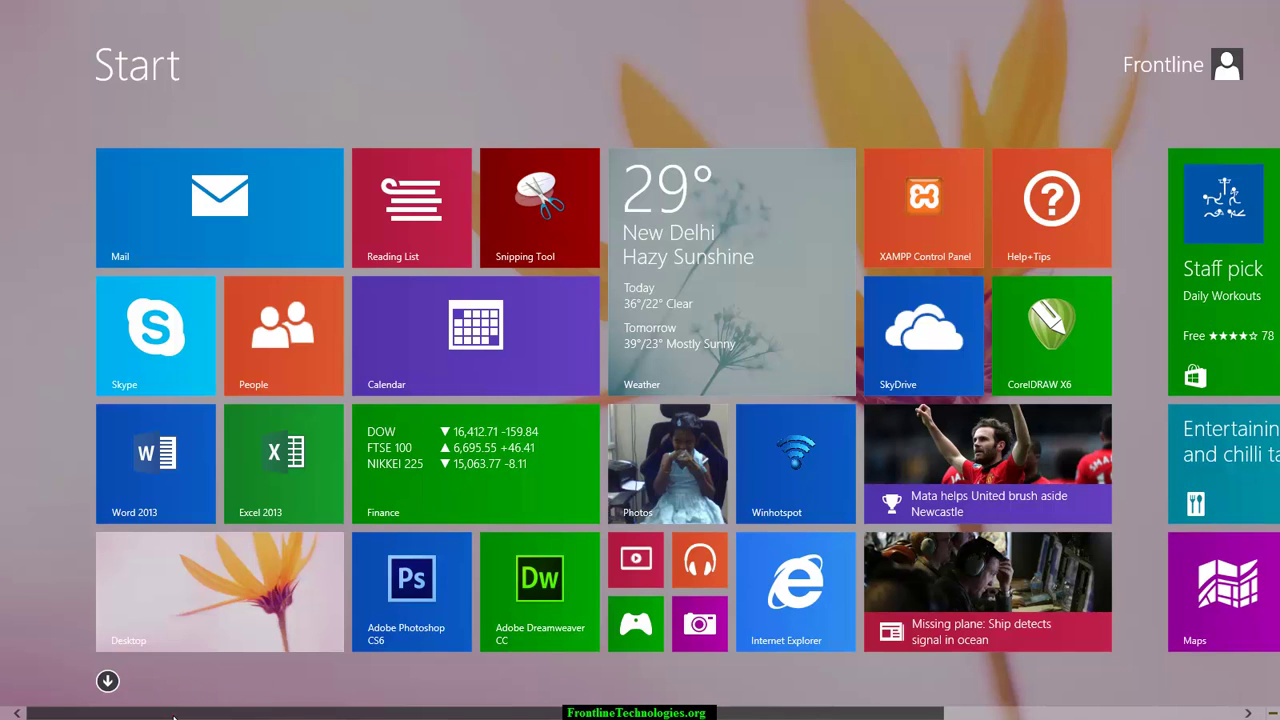
pyautogui.moveTo(172, 714)
pyautogui.mouseDown()
pyautogui.moveTo(505, 712)
pyautogui.moveTo(168, 712)
pyautogui.mouseUp()
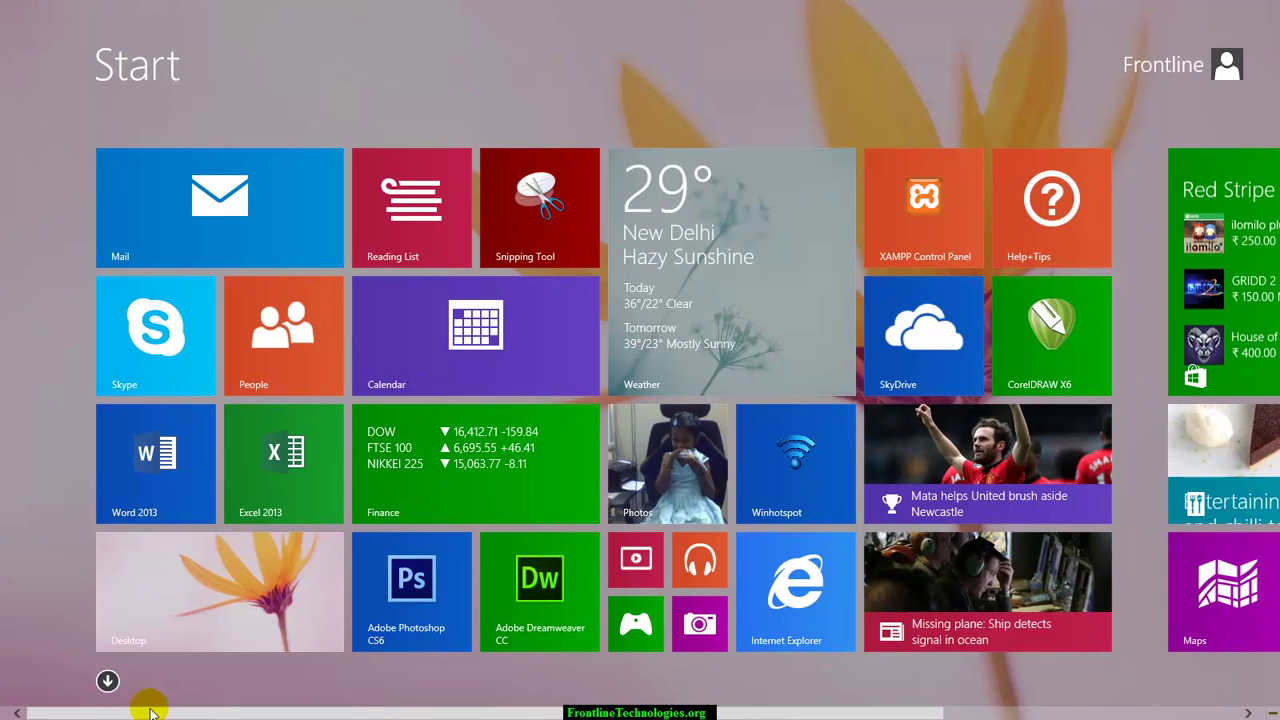
pyautogui.click(222, 625)
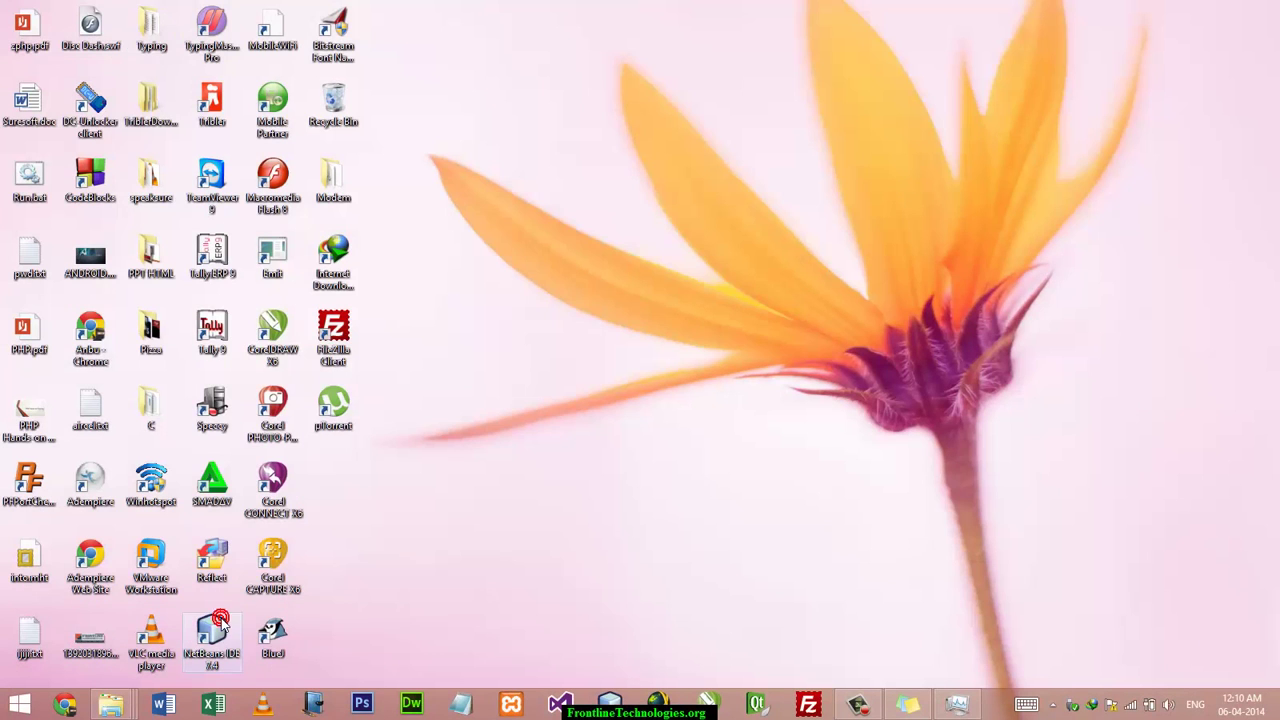
pyautogui.click(390, 607)
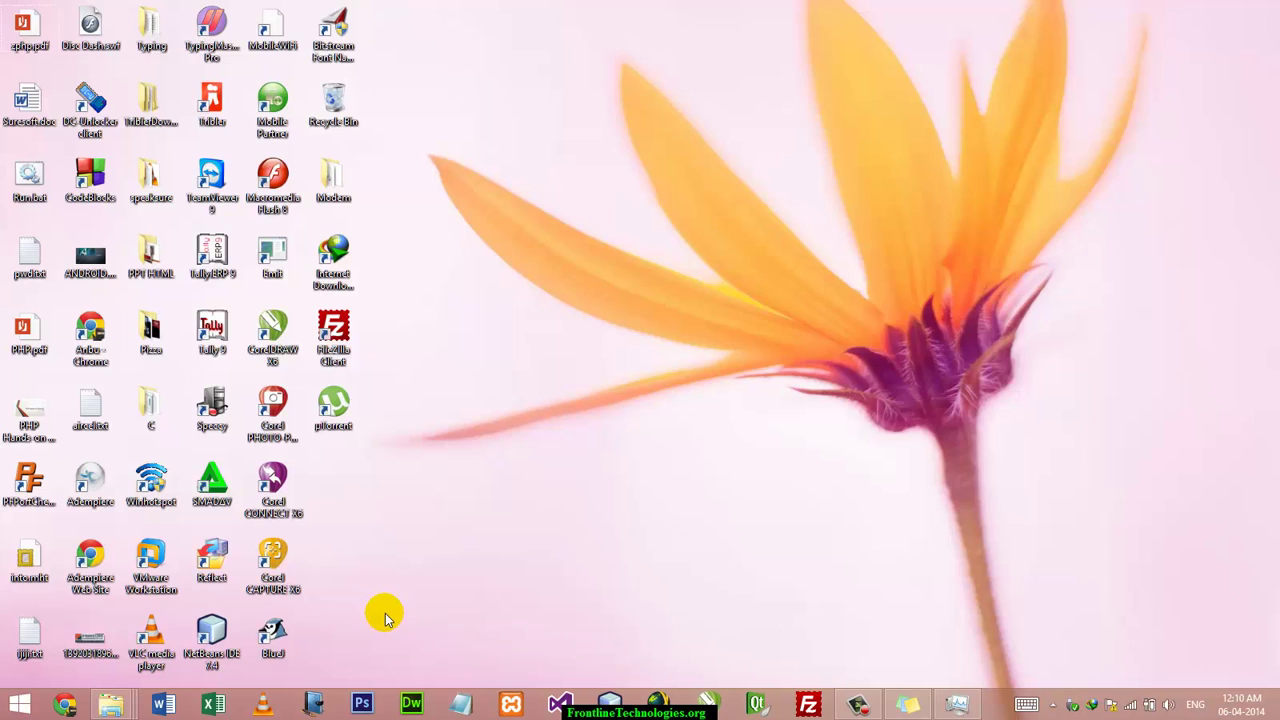
# Step: Switch repeatedly between the desktop and the Start screen, finishing on the desktop
pyautogui.click(18, 705)
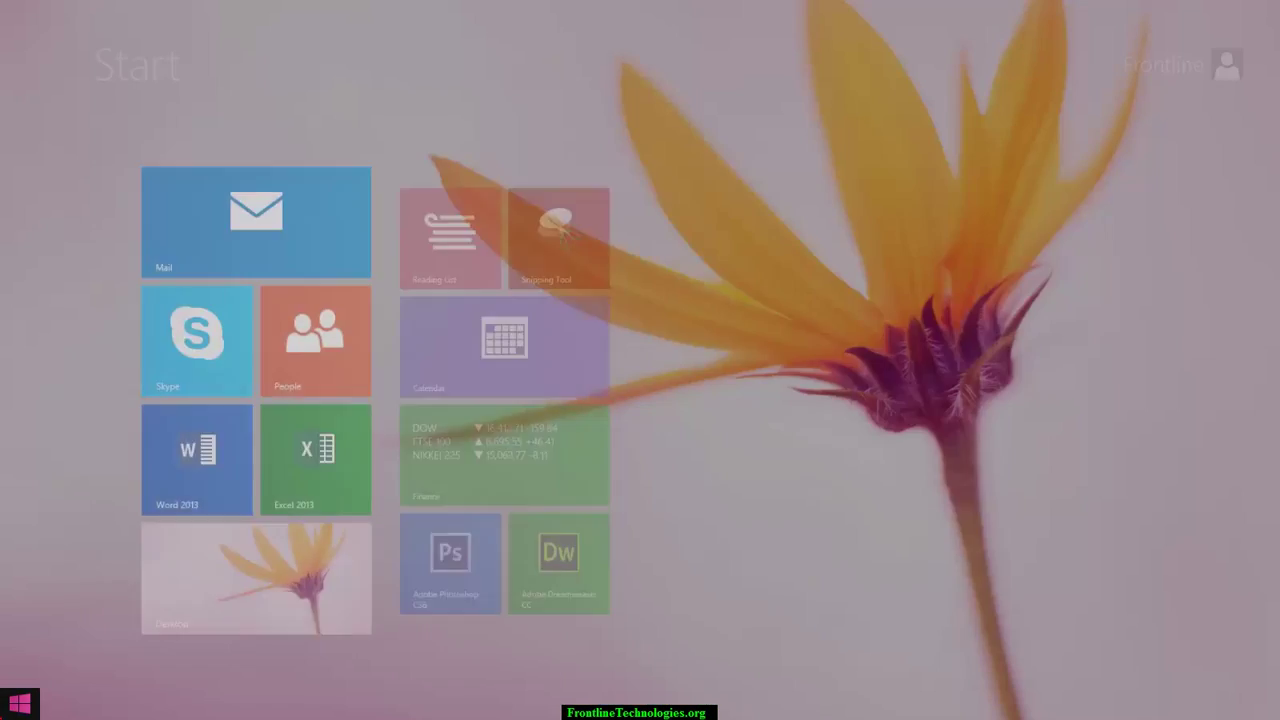
pyautogui.press('super')
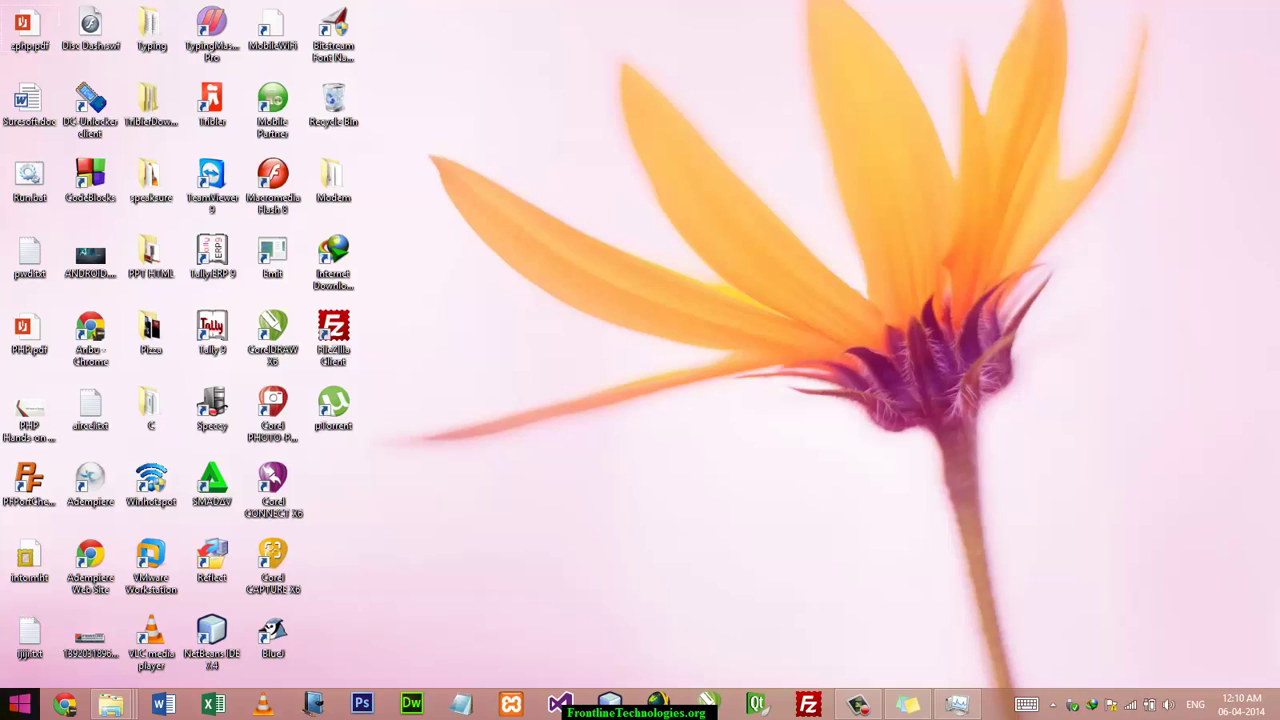
pyautogui.click(22, 702)
pyautogui.click(22, 702)
pyautogui.press('super')
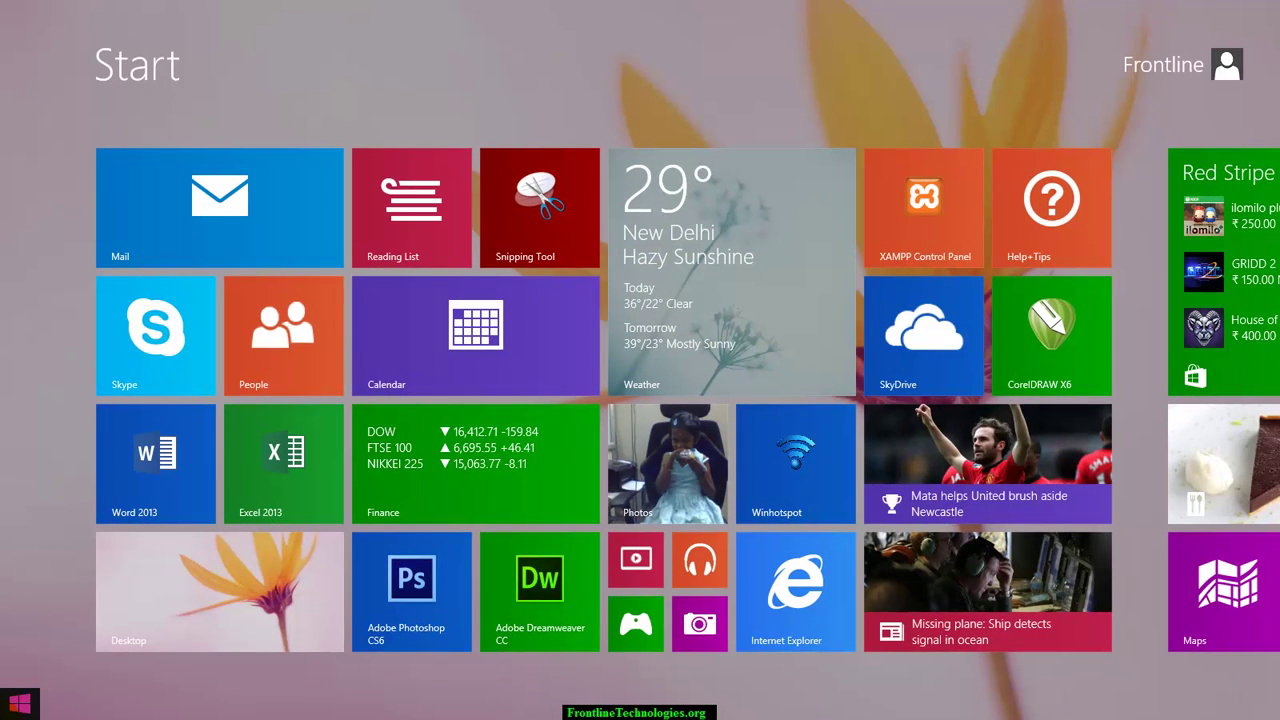
pyautogui.press('super')
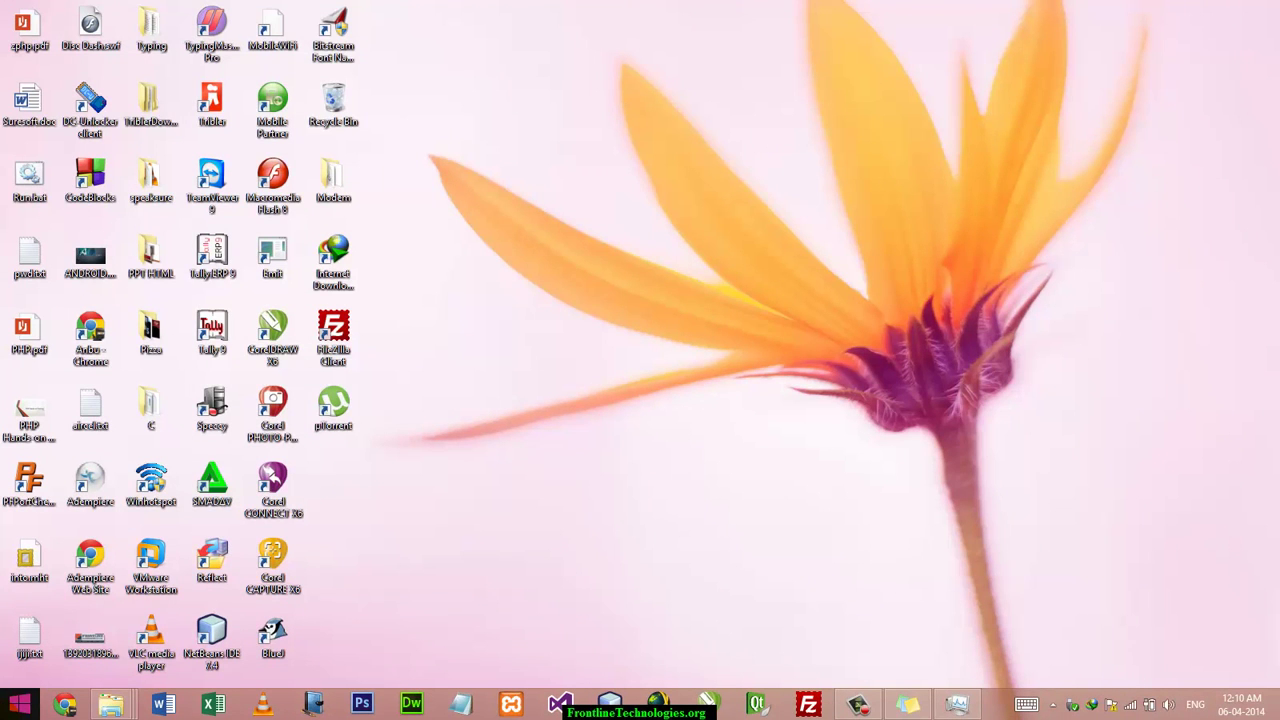
pyautogui.click(6, 711)
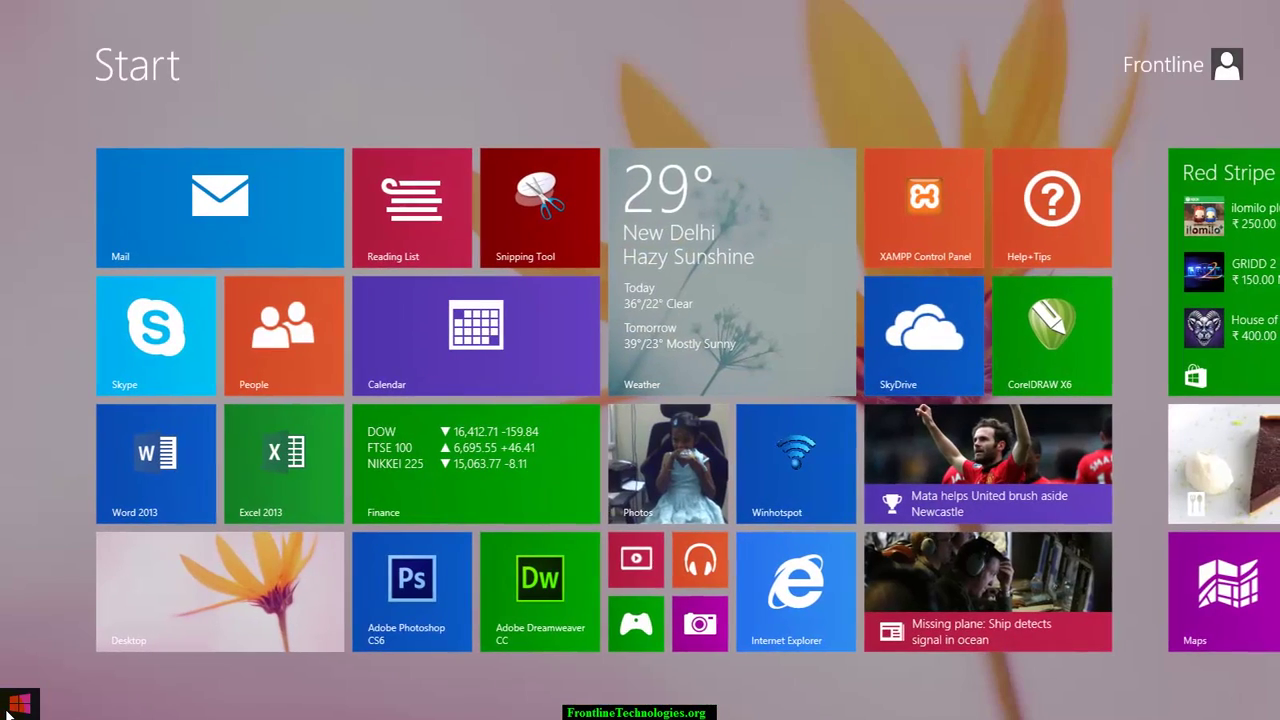
pyautogui.click(6, 711)
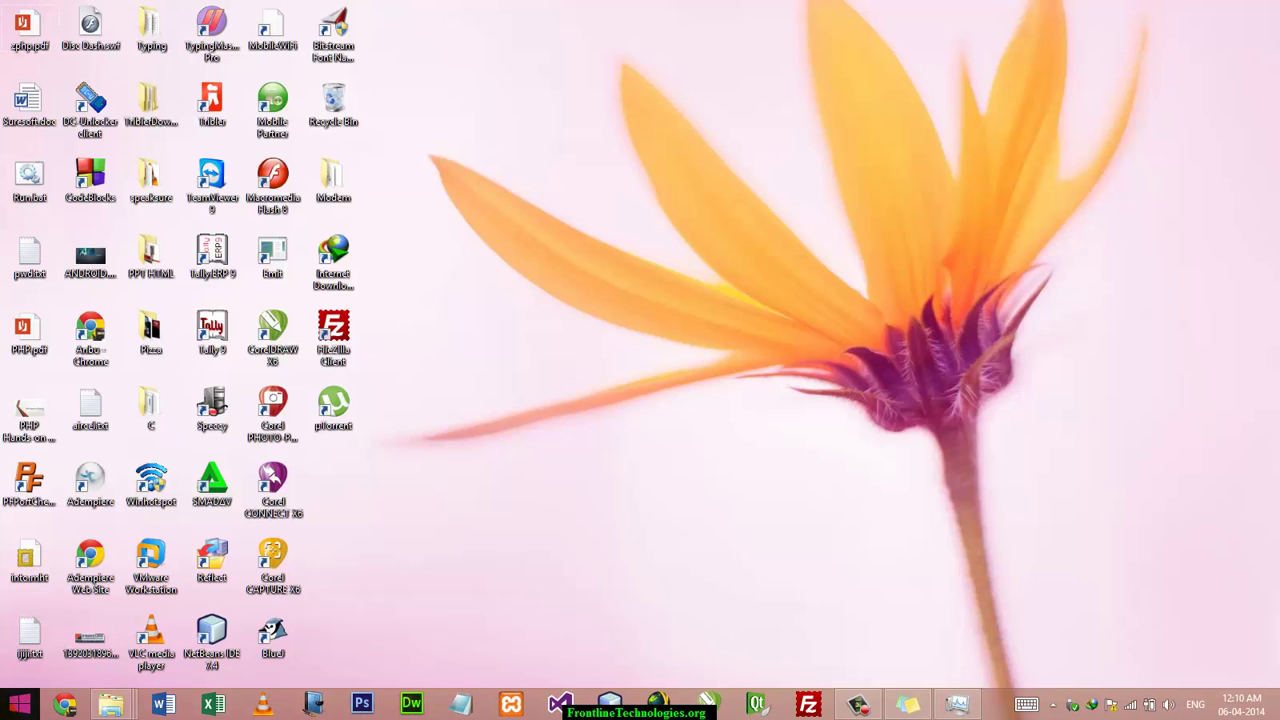
pyautogui.click(400, 650)
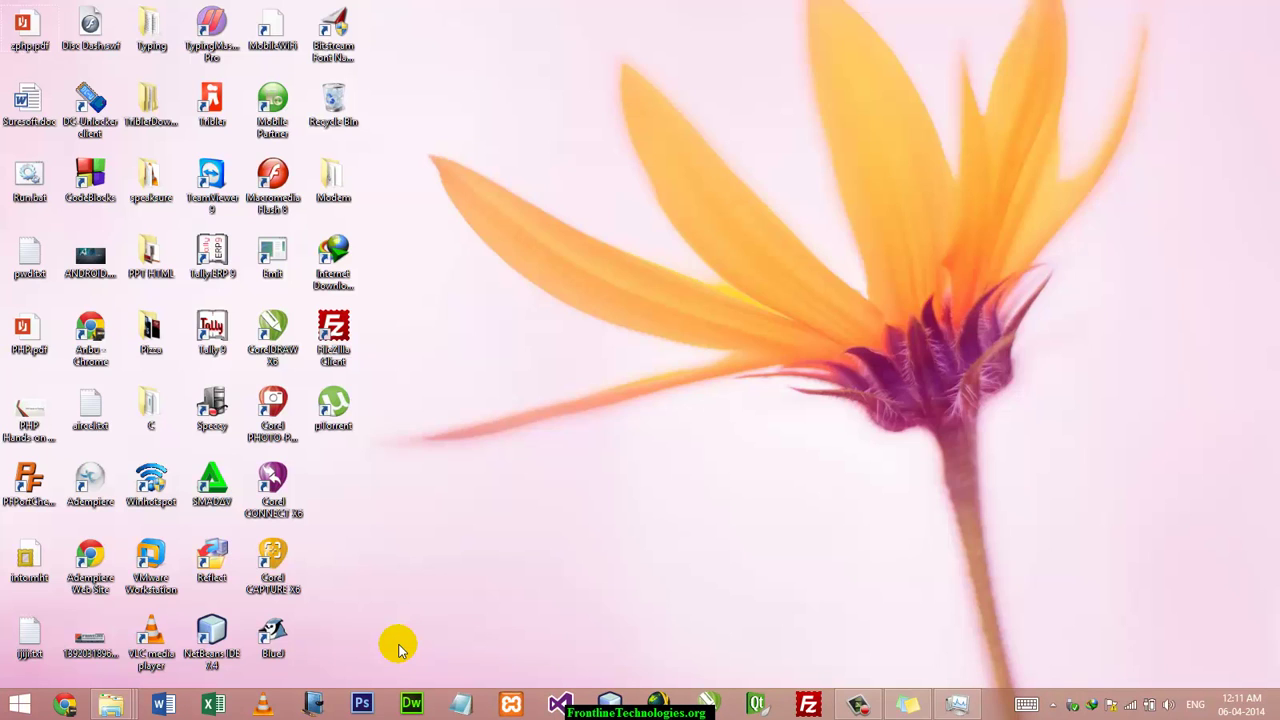
pyautogui.moveTo(344, 642); pyautogui.dragTo(137, 613)
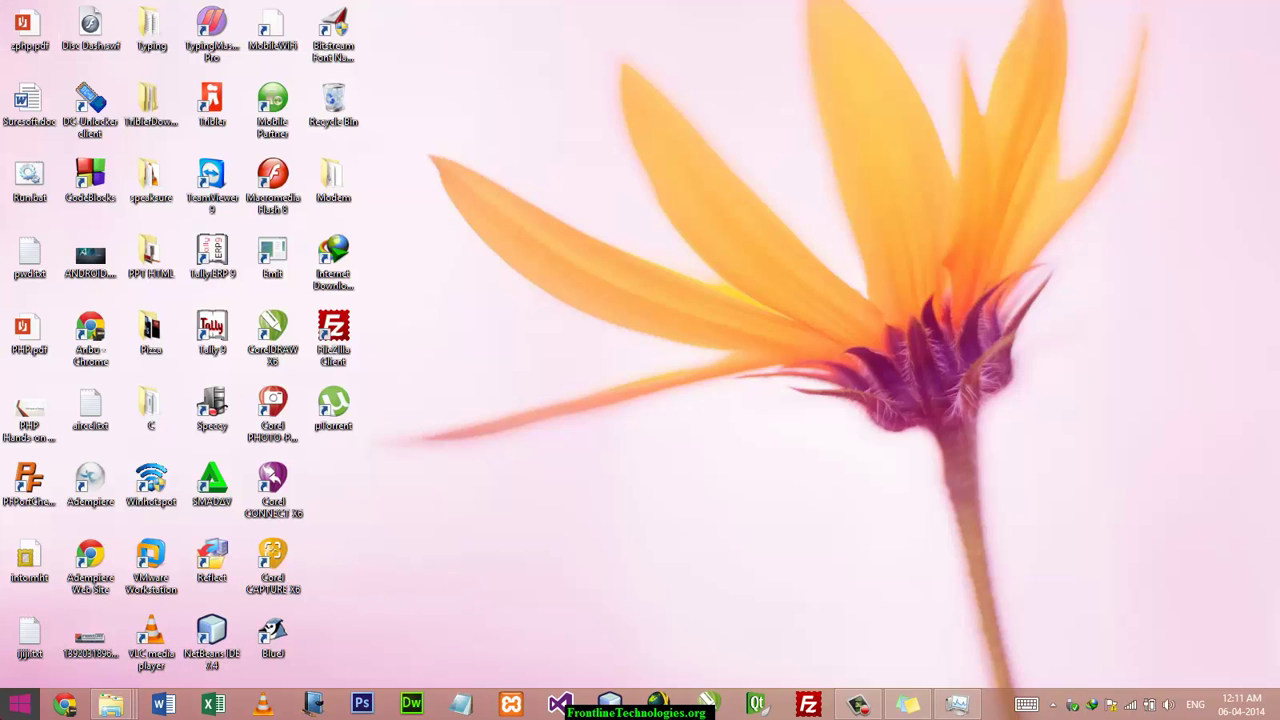
pyautogui.click(18, 705)
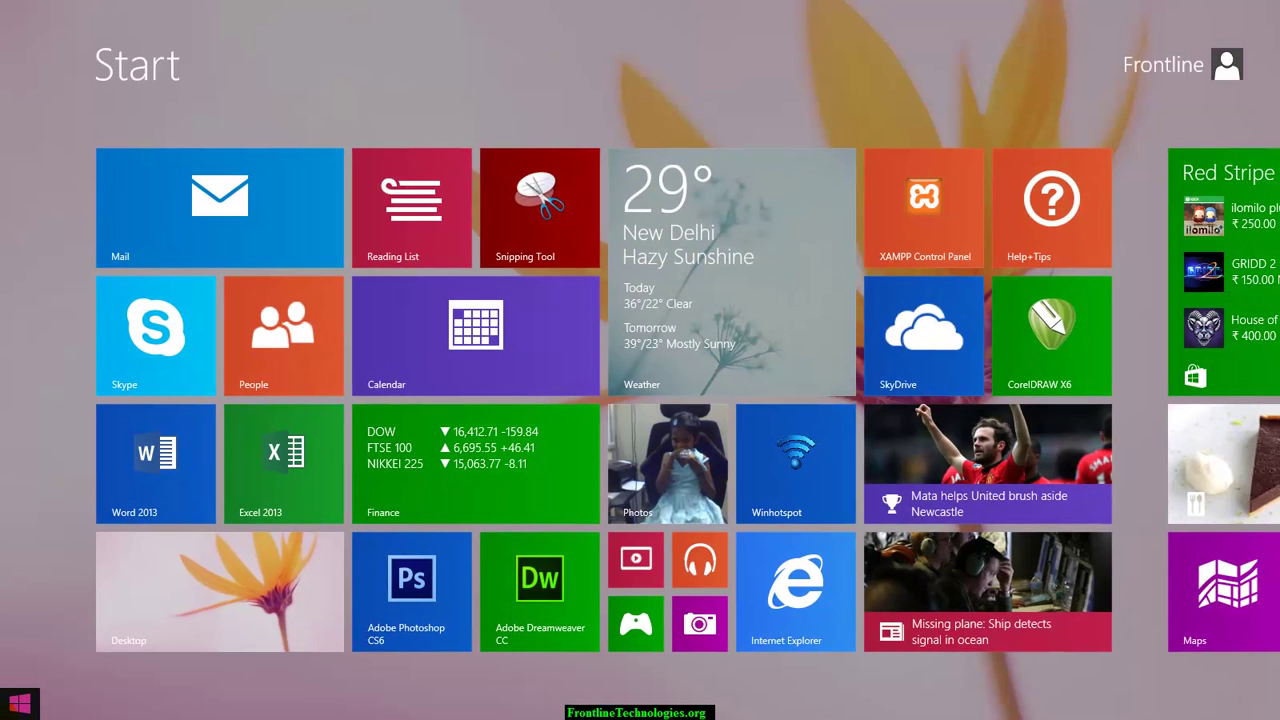
pyautogui.click(18, 705)
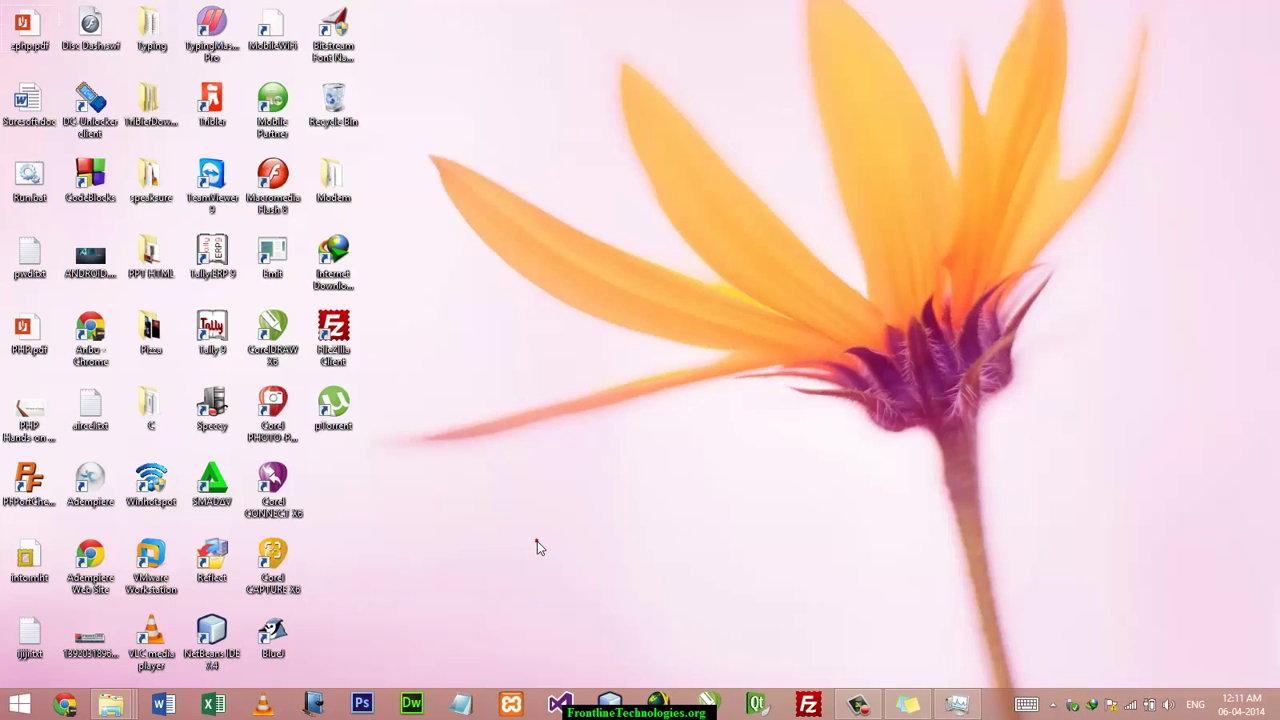
pyautogui.click(537, 542)
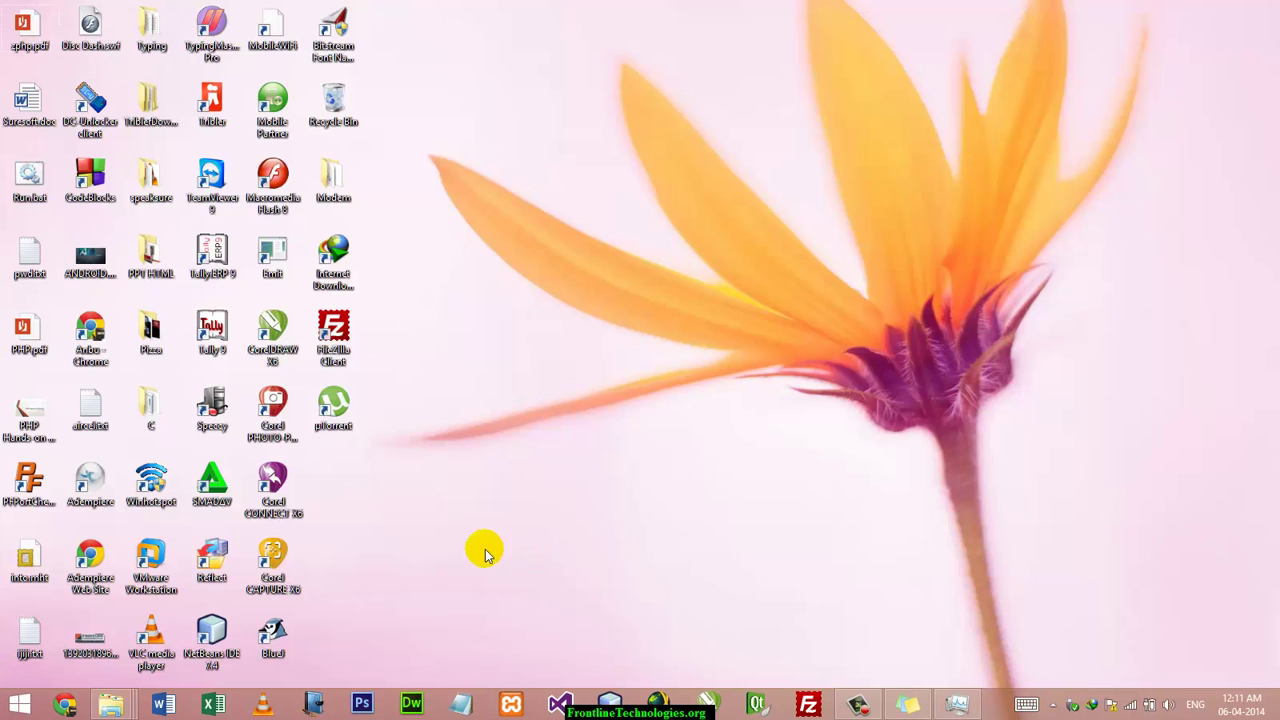
# Step: Show the Start screen, examine the live tiles in the second tile group, and go back to the desktop
pyautogui.click(20, 705)
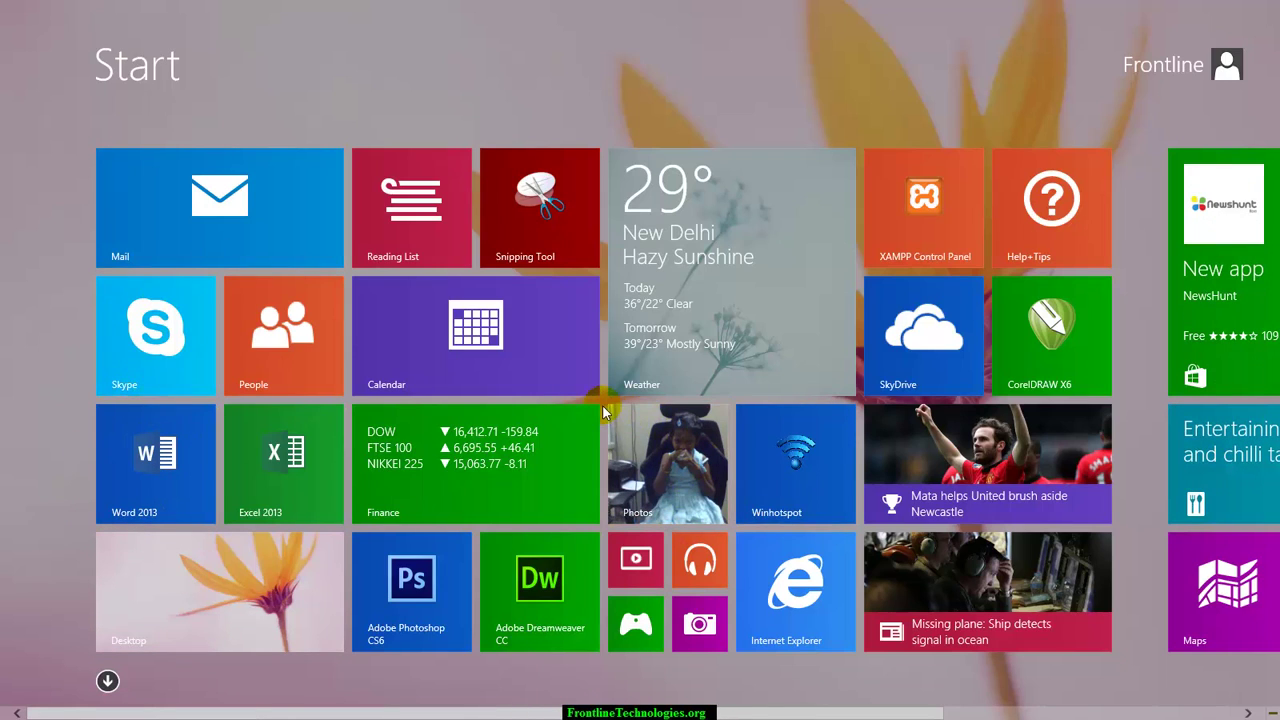
pyautogui.scroll(-2, 714, 690)
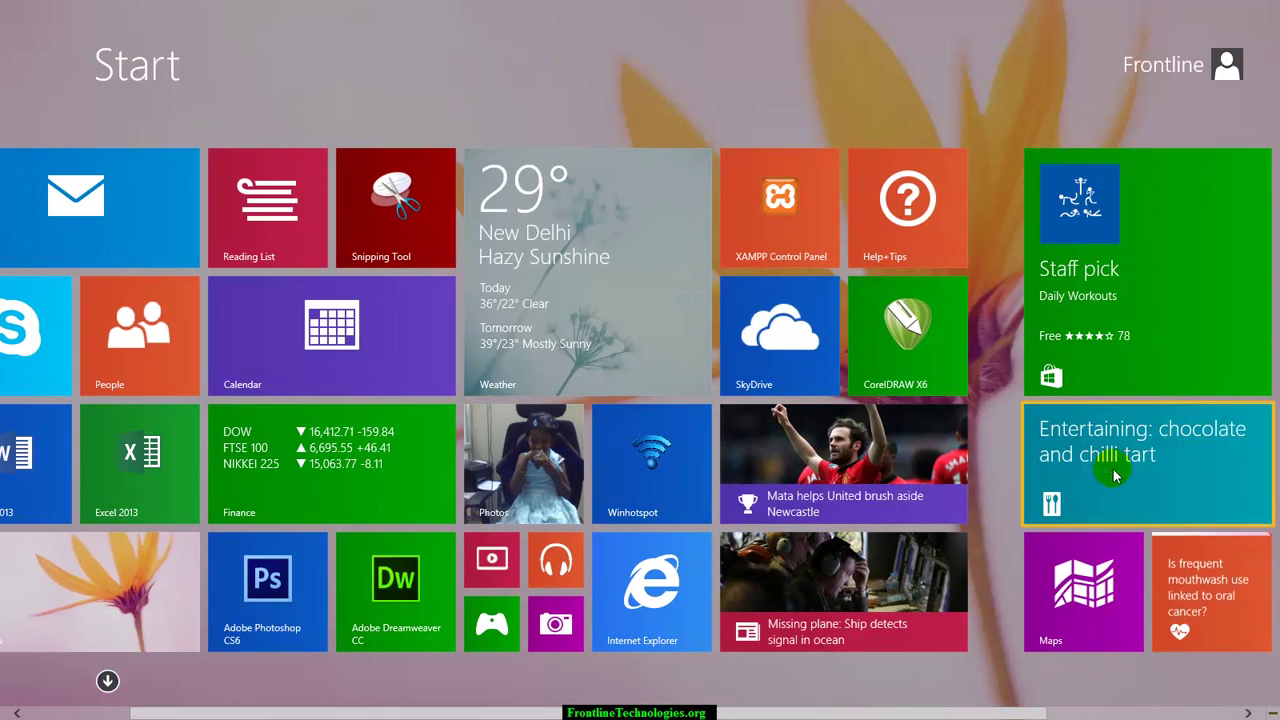
pyautogui.scroll(2, 640, 400)
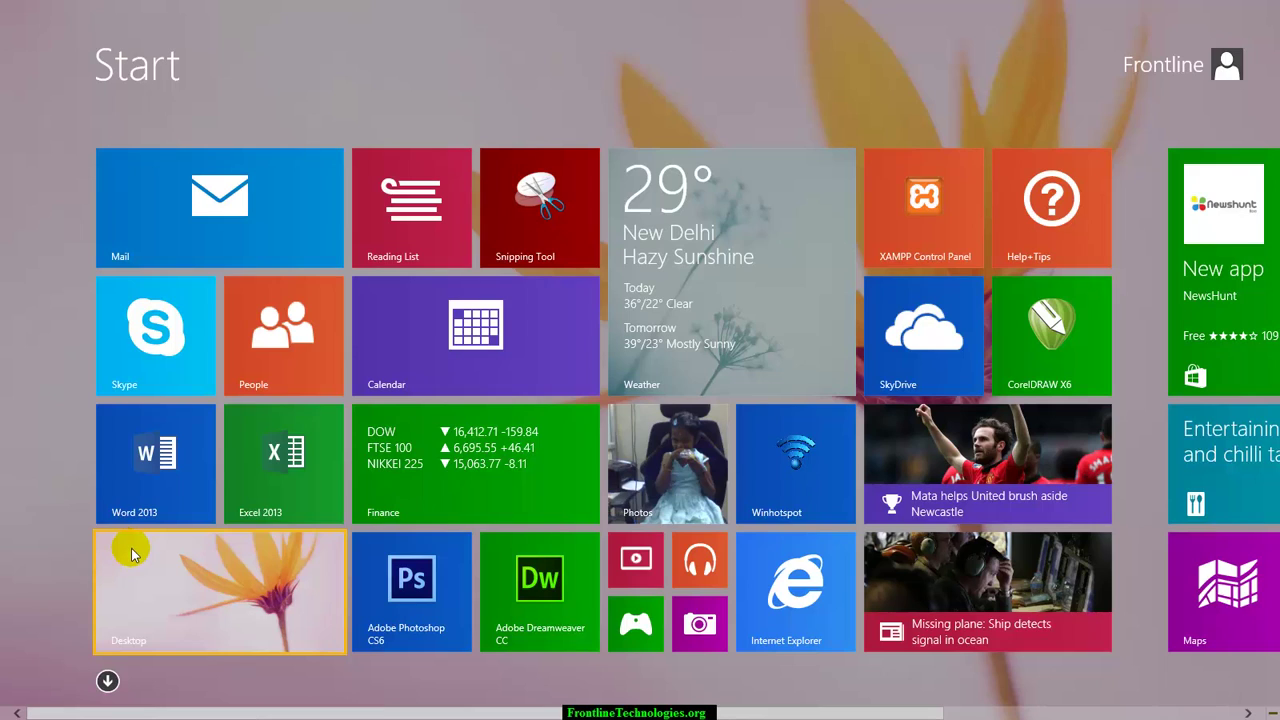
pyautogui.click(192, 612)
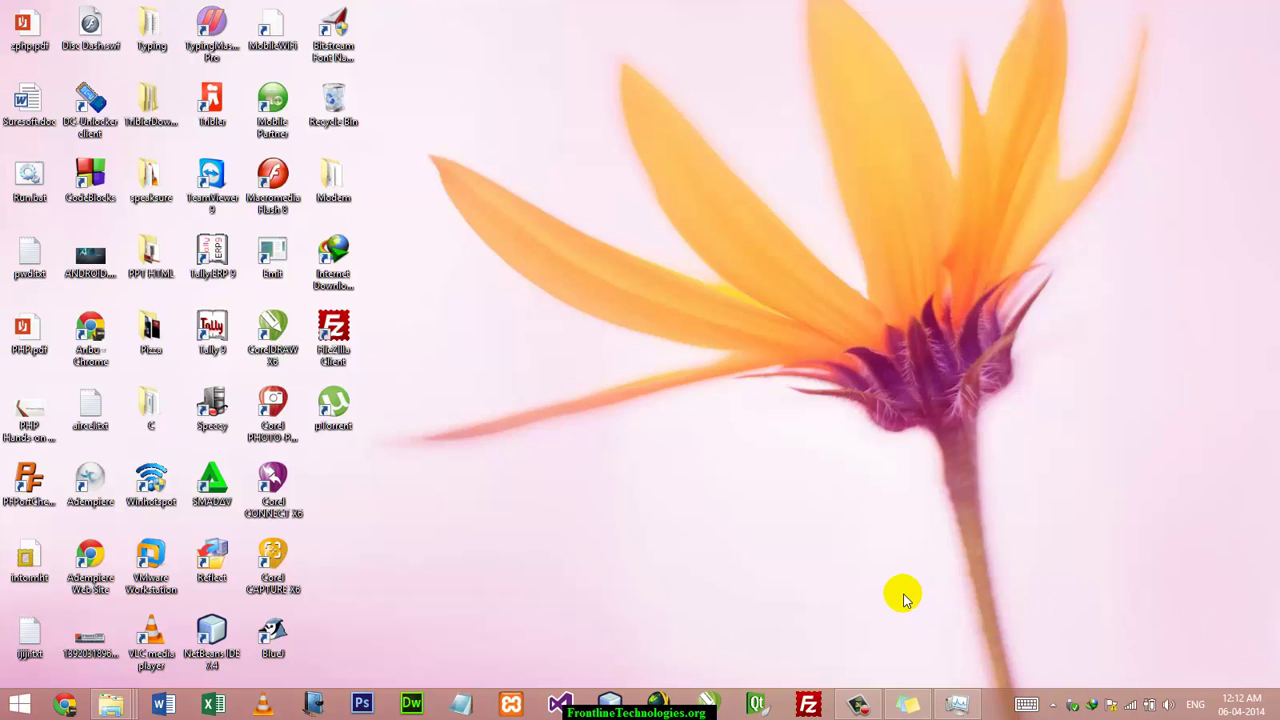
# Step: Bring up the Camtasia recorder window and turn on ScreenDraw for annotating the screen
pyautogui.click(857, 705)
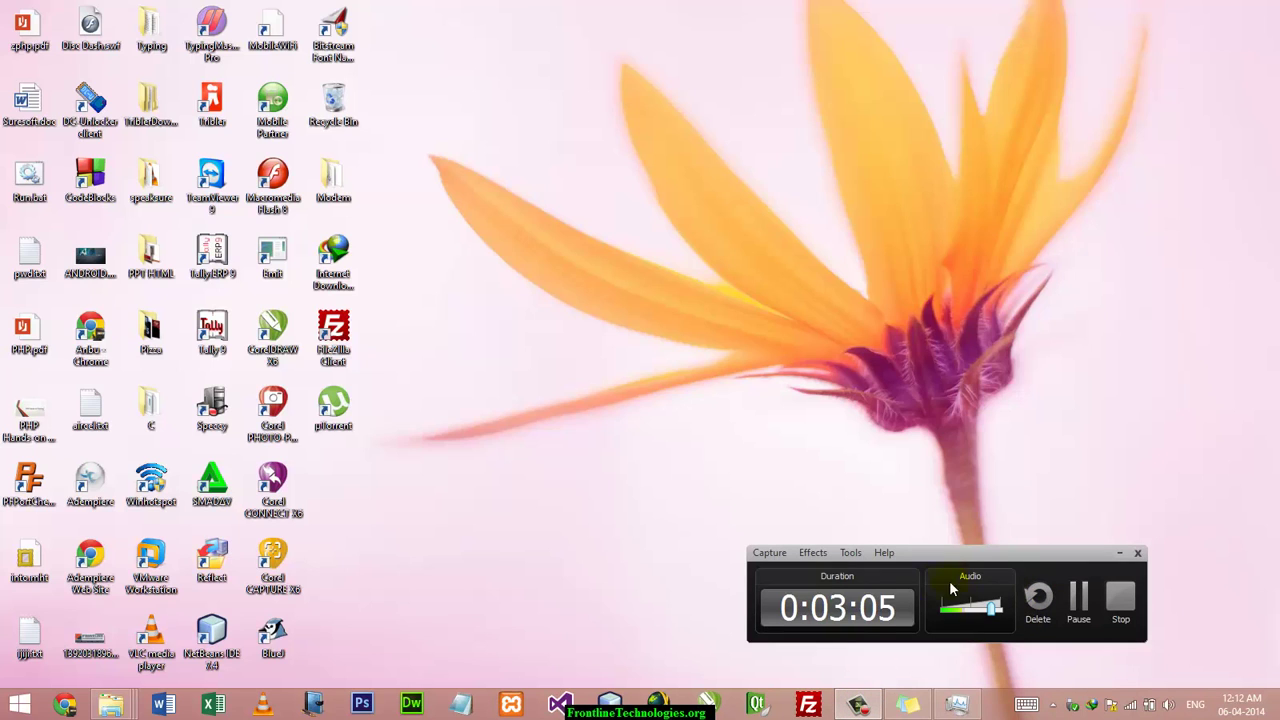
pyautogui.click(848, 552)
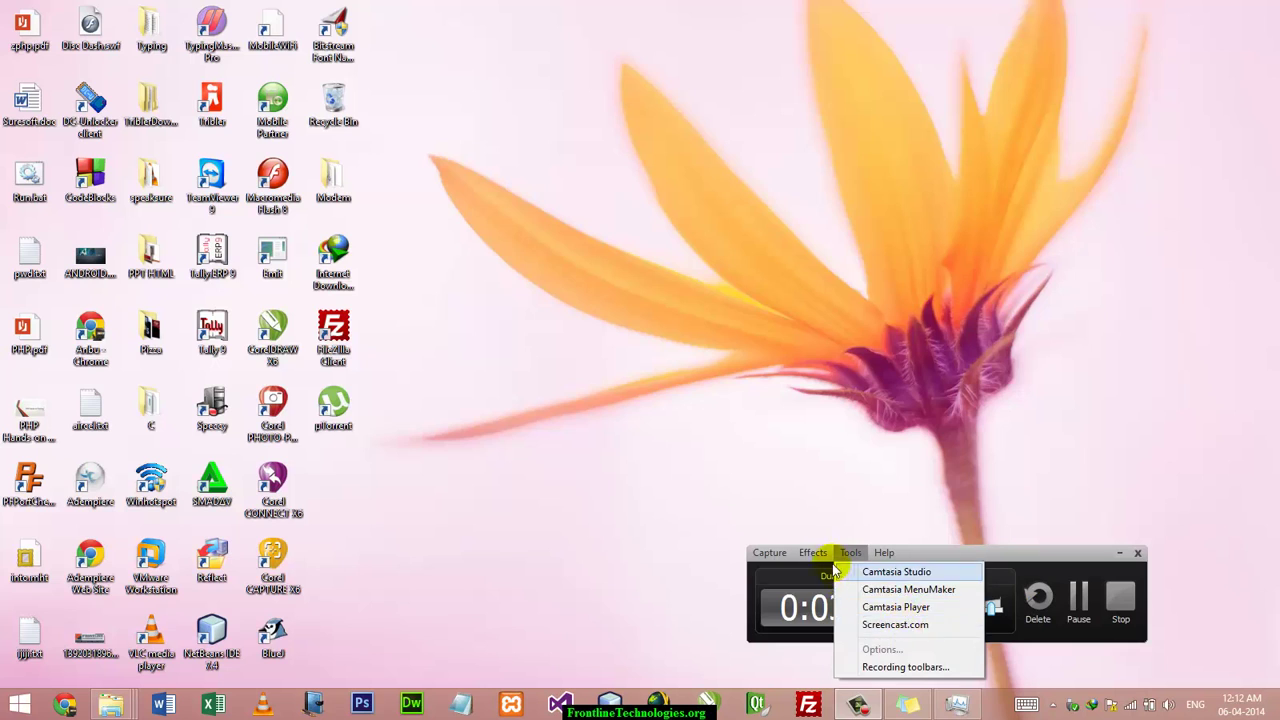
pyautogui.click(790, 554)
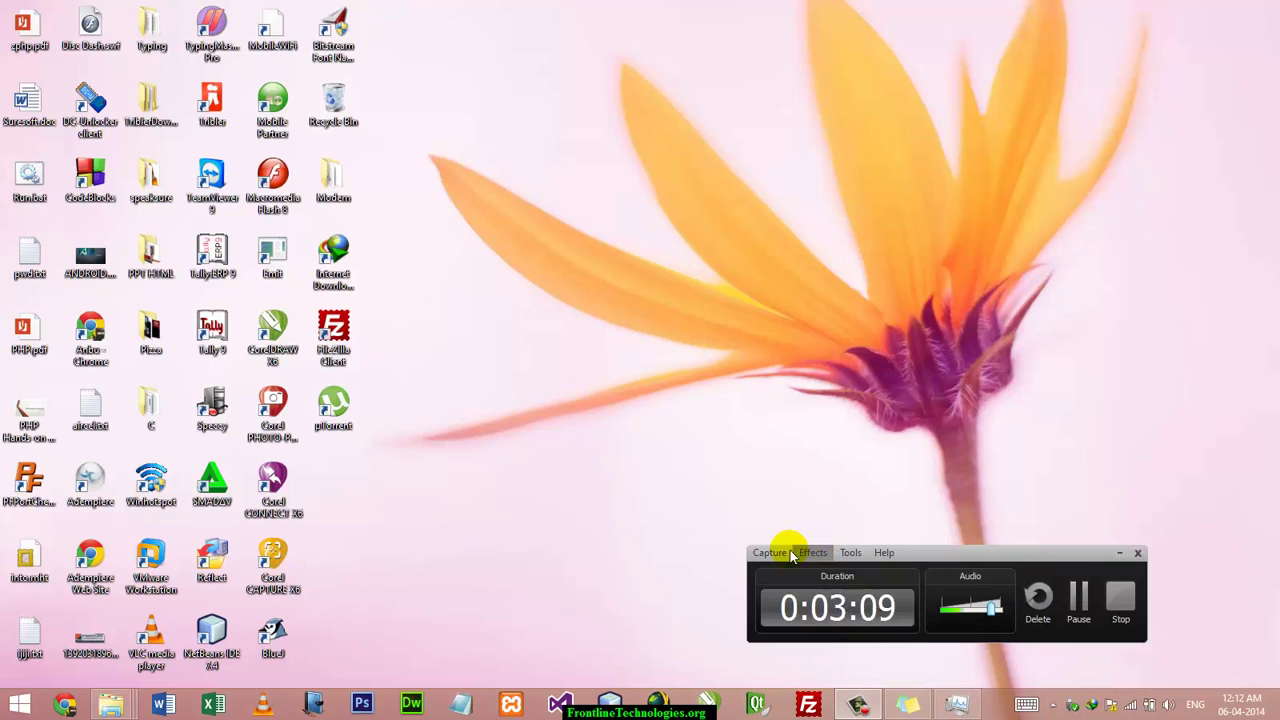
pyautogui.click(790, 554)
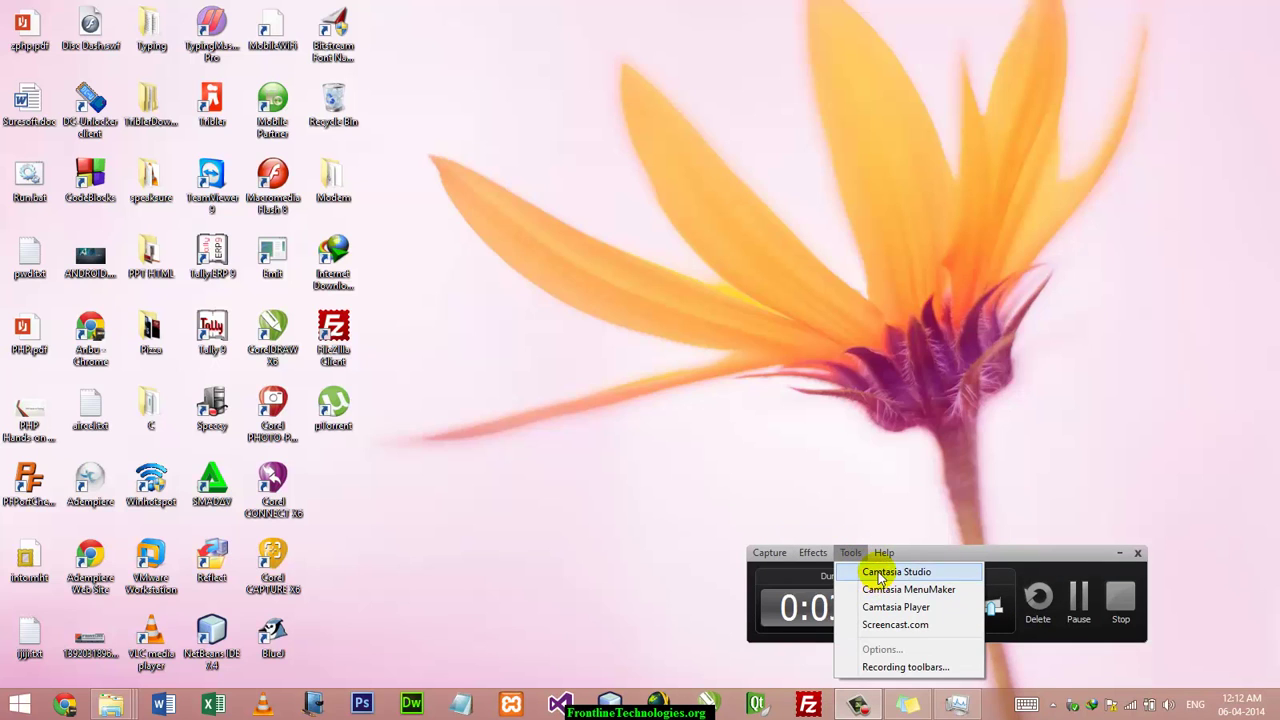
pyautogui.click(984, 555)
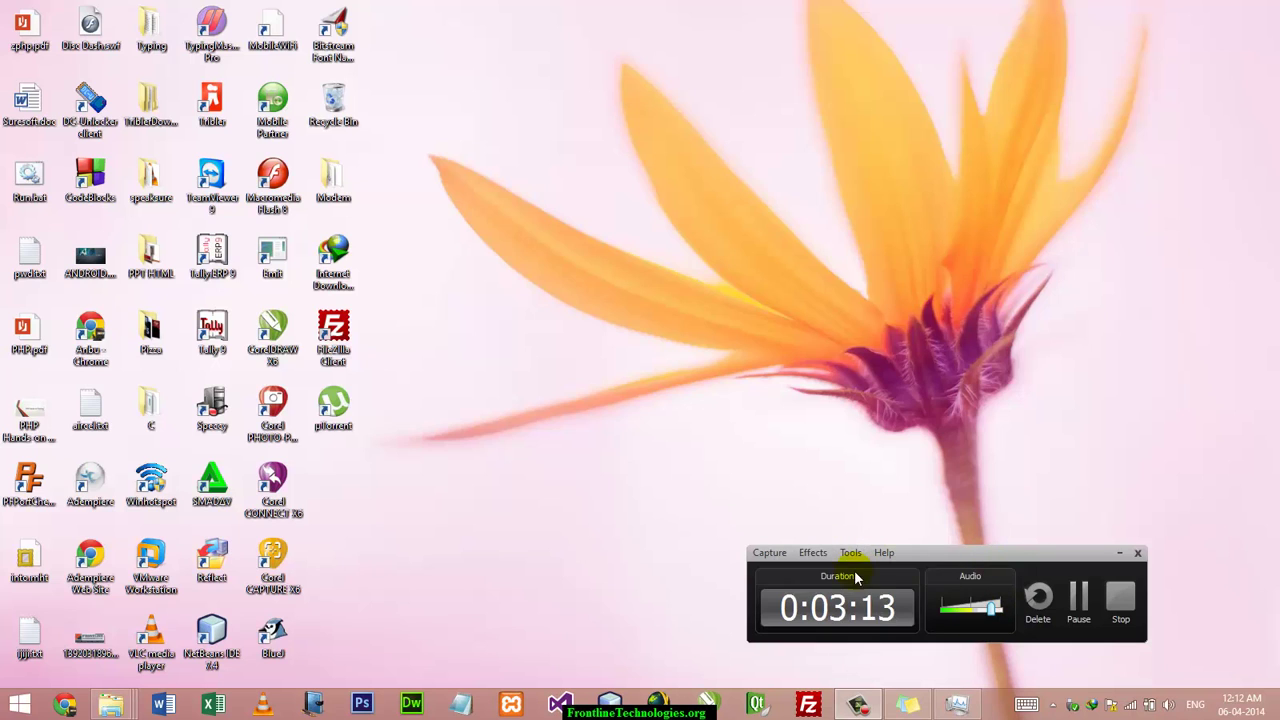
pyautogui.click(850, 553)
pyautogui.click(980, 552)
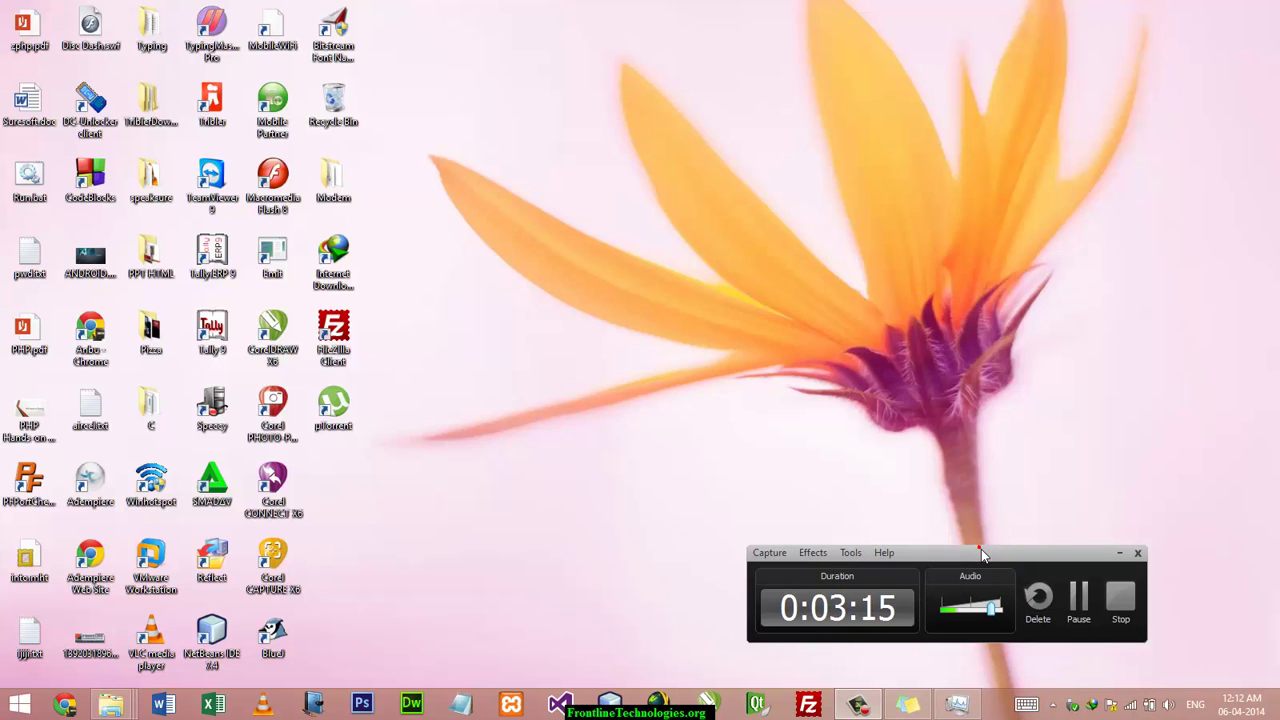
pyautogui.hotkey('ctrl', 'shift', 'd')
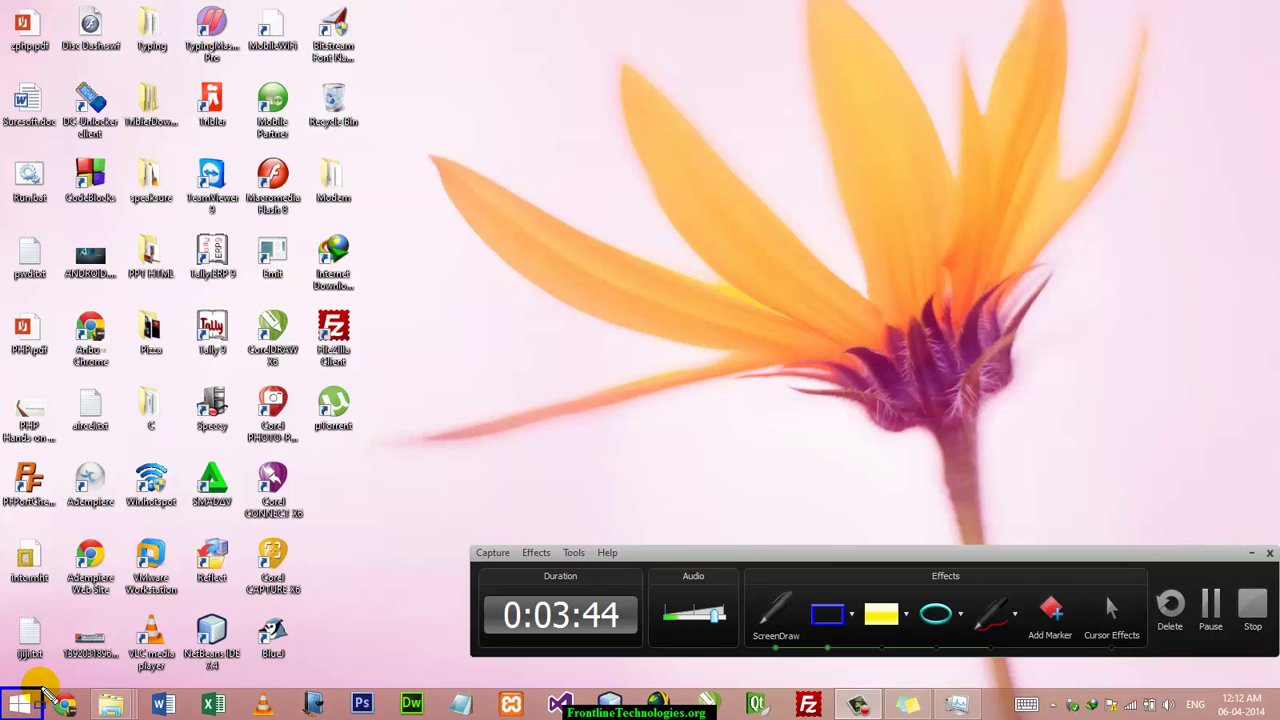
# Step: Draw blue rectangles around the taskbar's program icons, the notification area with the clock, and the desktop area above the taskbar
pyautogui.moveTo(44, 688); pyautogui.dragTo(1006, 716)
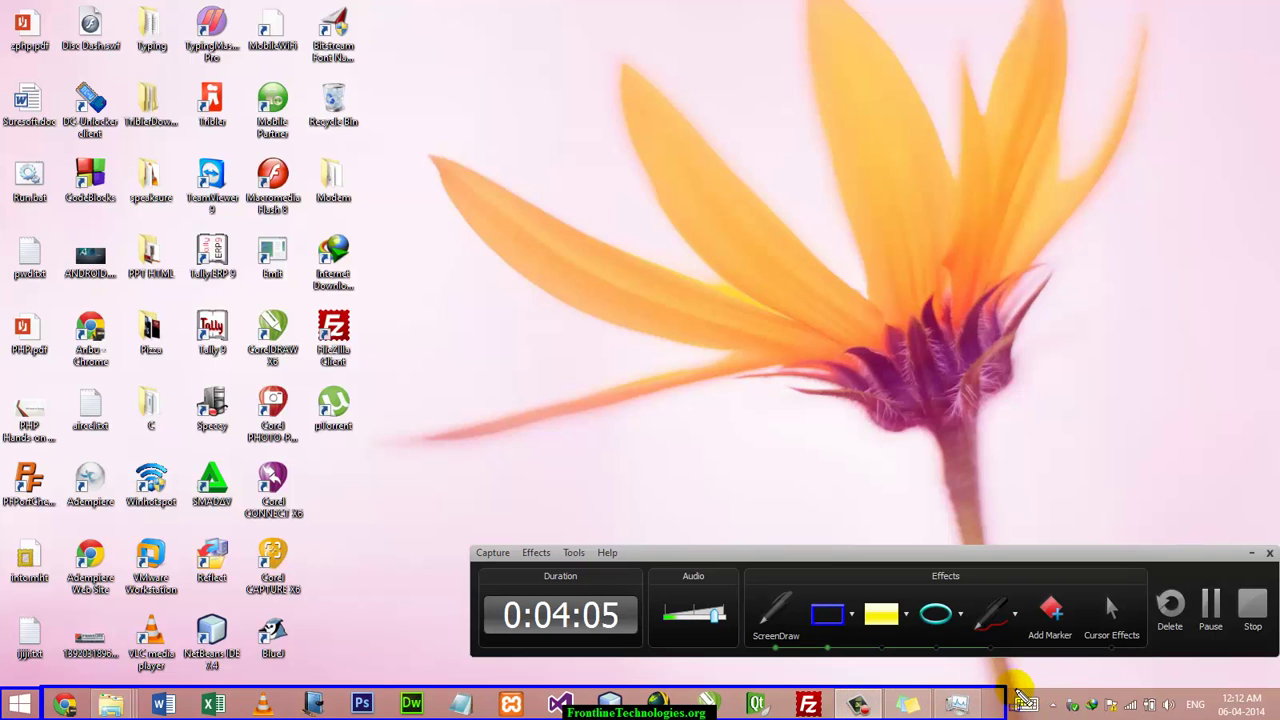
pyautogui.moveTo(1008, 686)
pyautogui.mouseDown()
pyautogui.moveTo(1040, 708)
pyautogui.moveTo(1240, 718)
pyautogui.mouseUp()
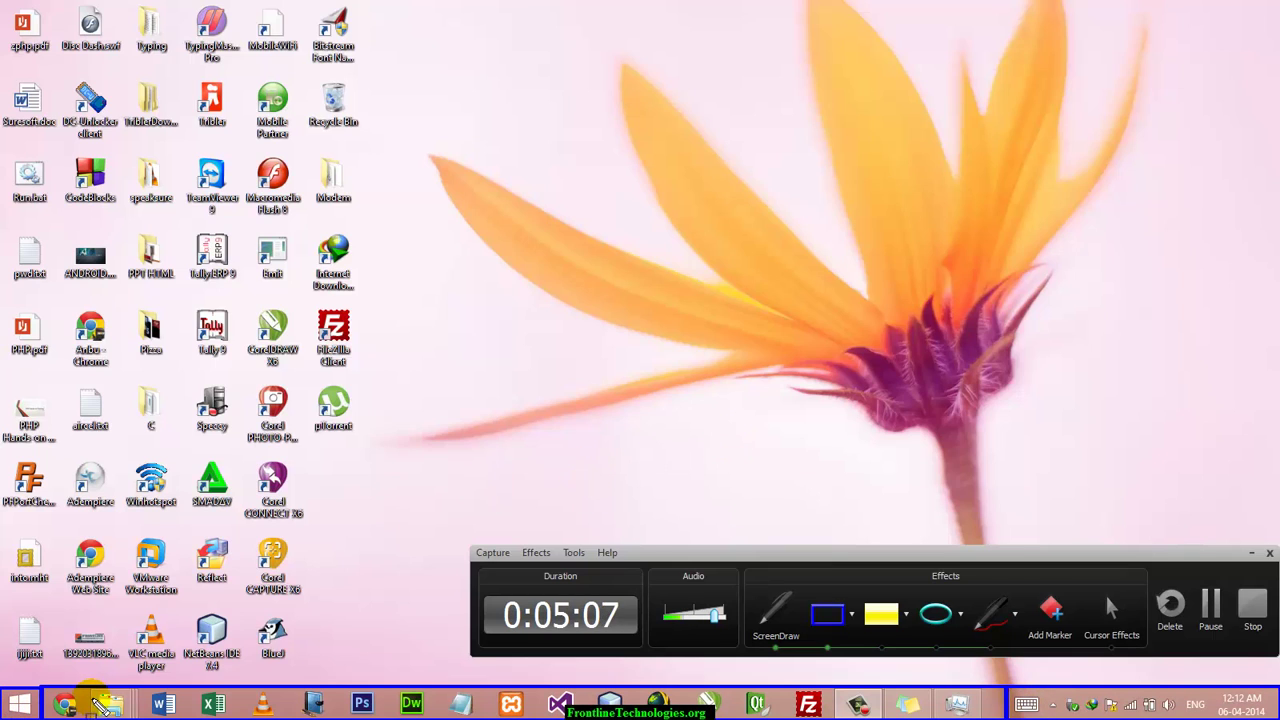
pyautogui.click(62, 690)
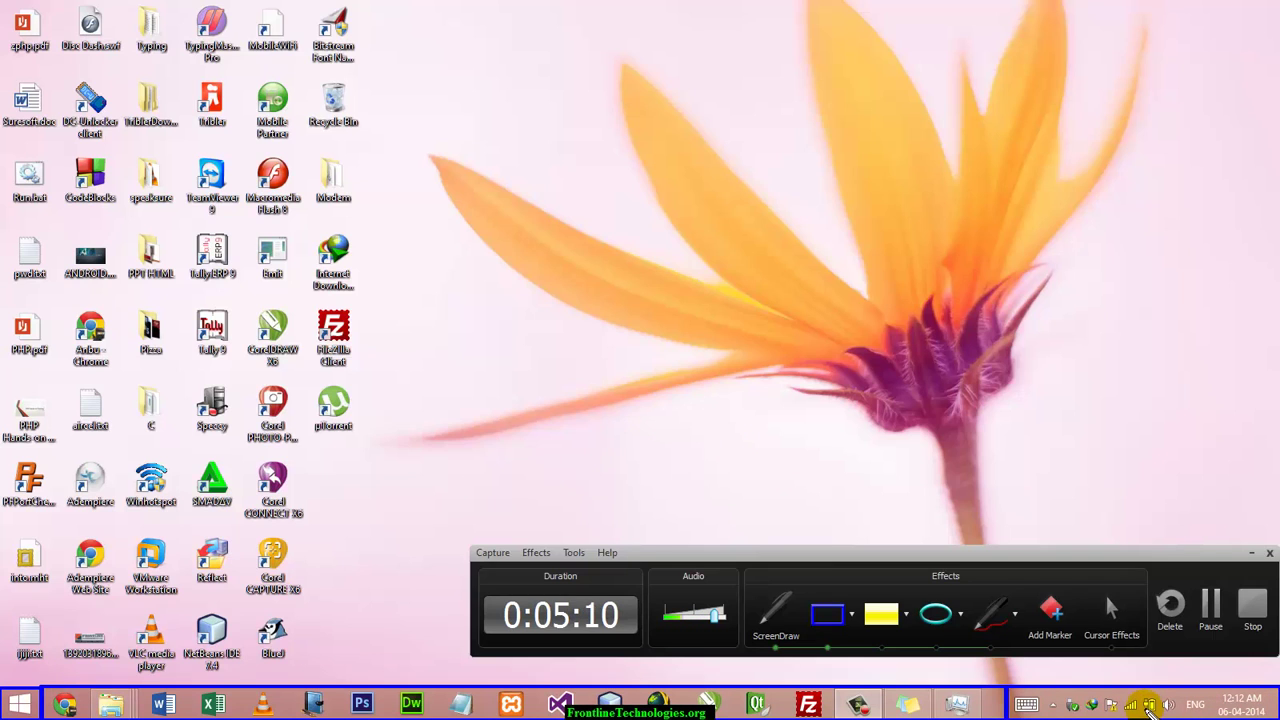
pyautogui.click(1251, 553)
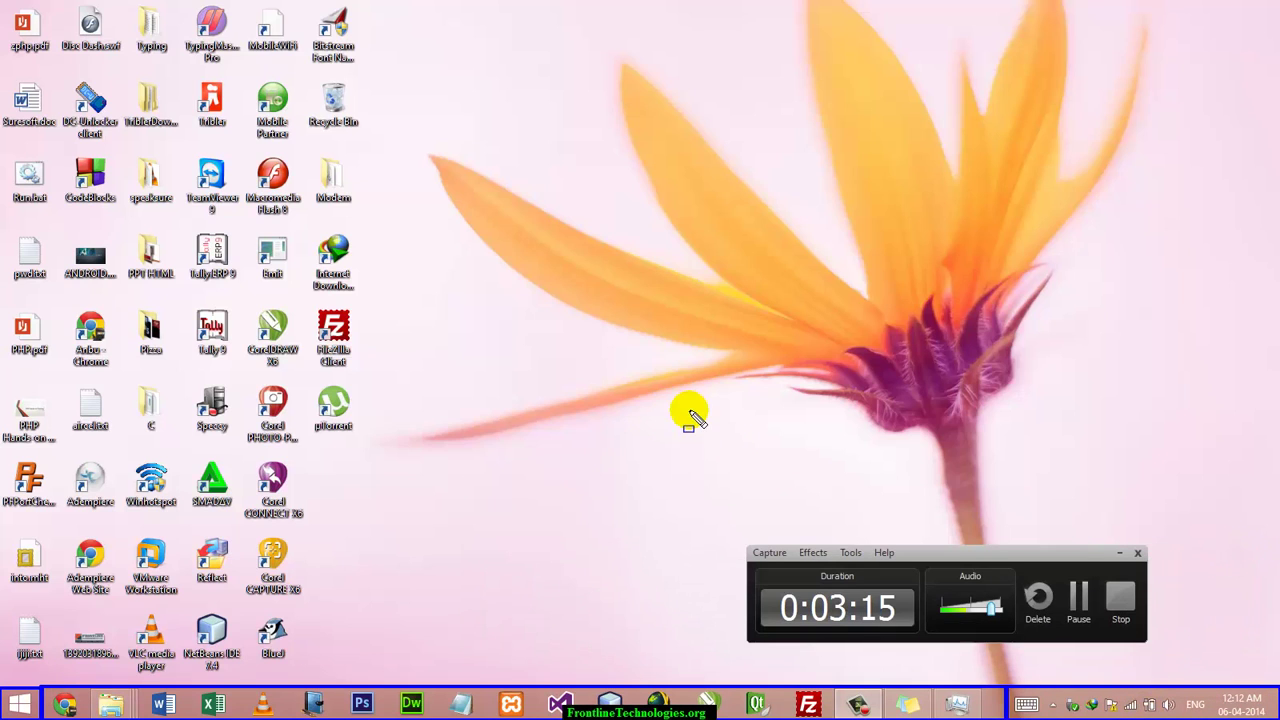
pyautogui.moveTo(414, 251); pyautogui.dragTo(1272, 698)
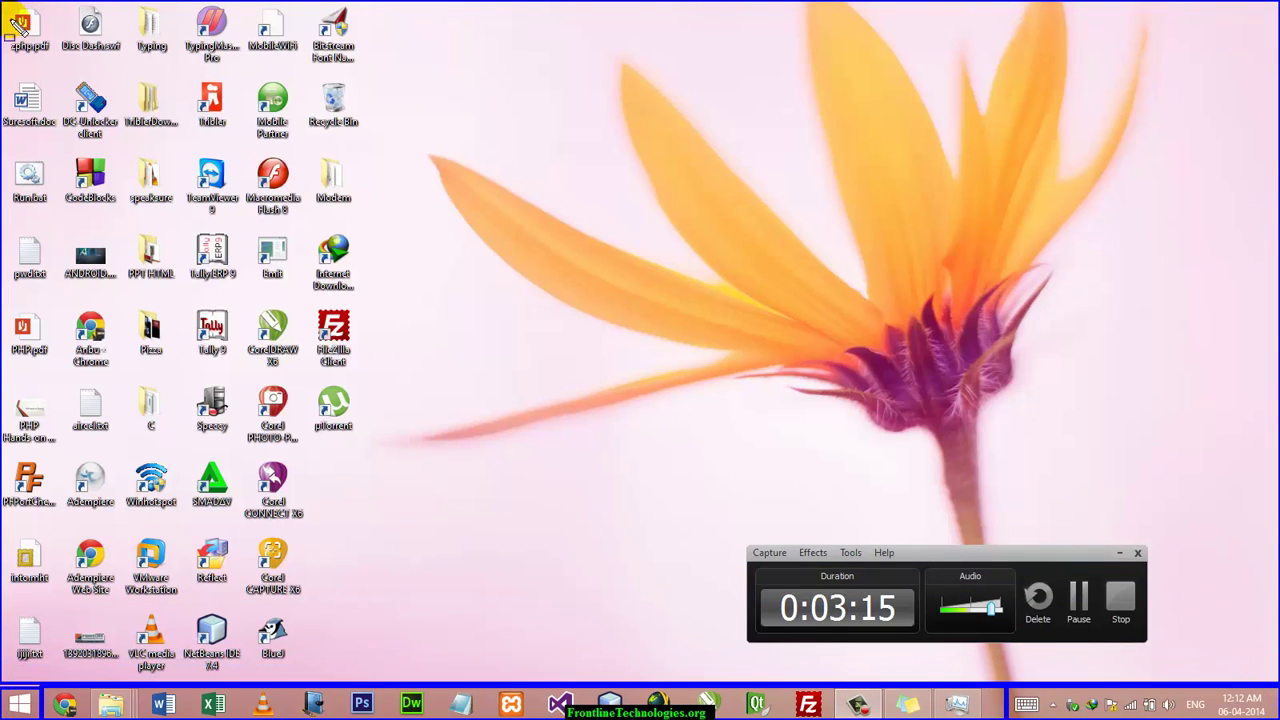
# Step: Draw blue rectangles around the php.pdf, FileZilla, µTorrent, Internet Download Manager and Modem desktop icons, and around parts of the empty background
pyautogui.moveTo(8, 8); pyautogui.dragTo(54, 63)
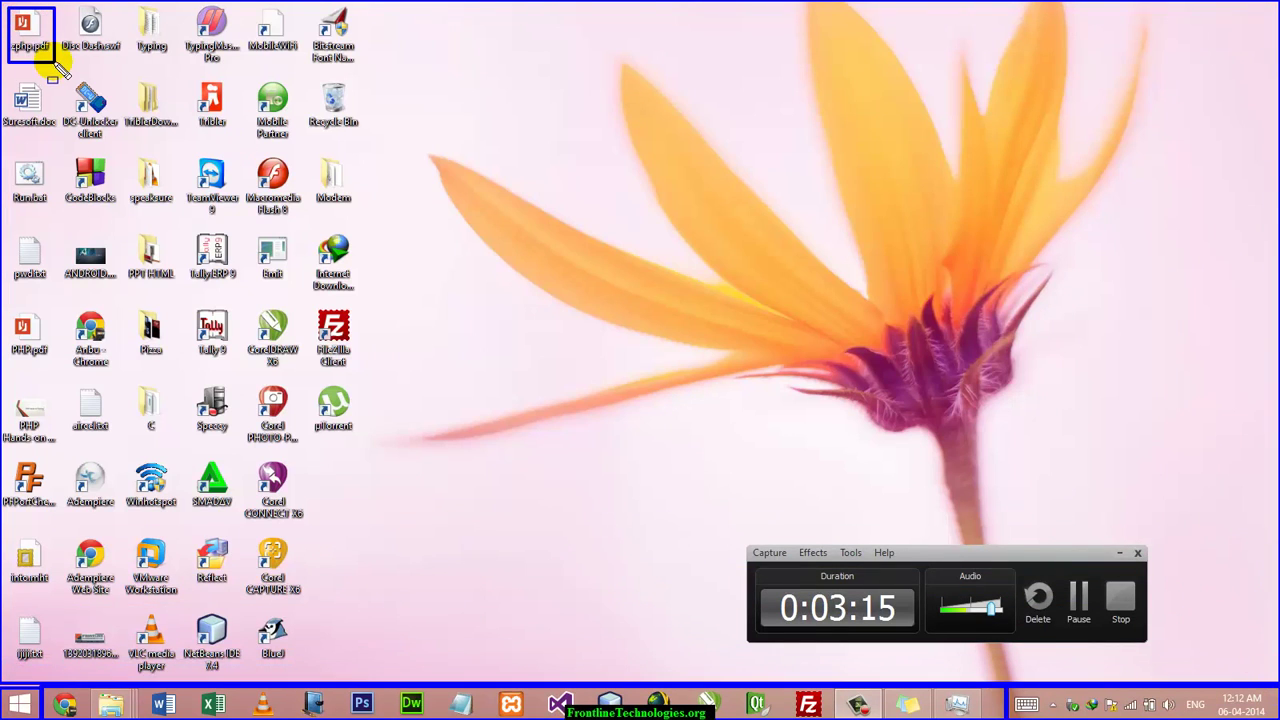
pyautogui.moveTo(305, 301); pyautogui.dragTo(358, 437)
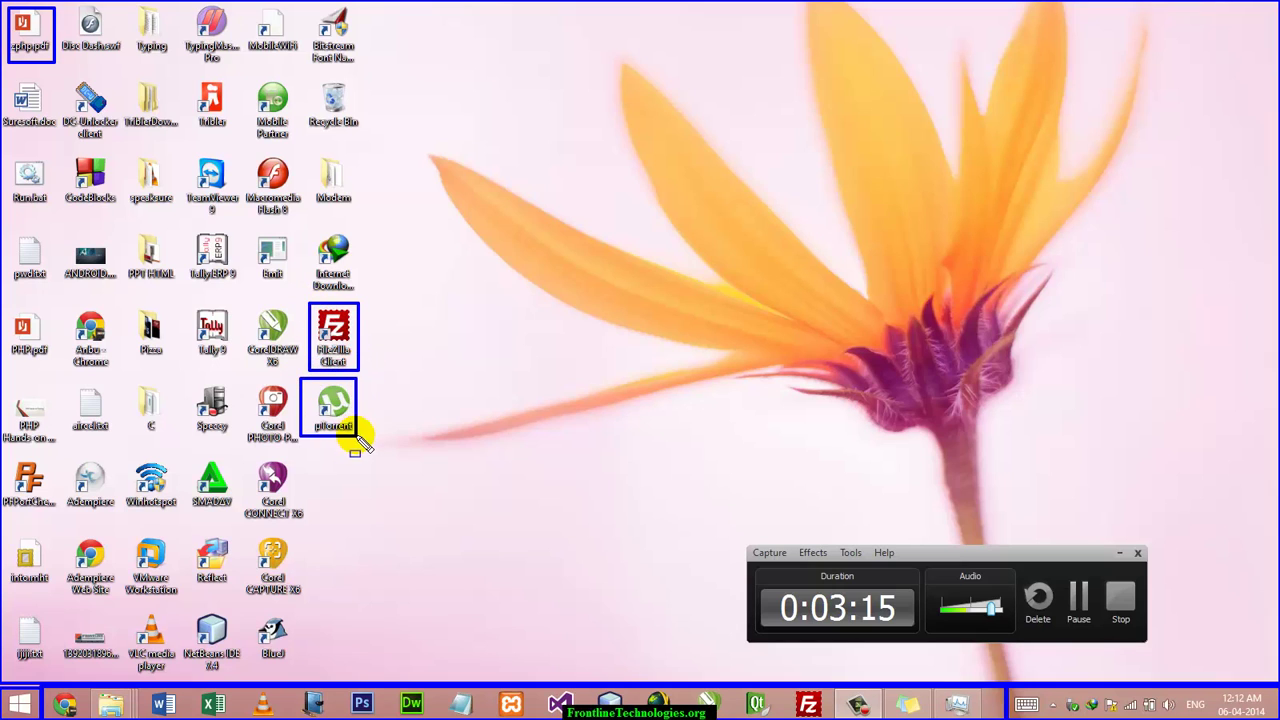
pyautogui.moveTo(305, 230); pyautogui.dragTo(358, 296)
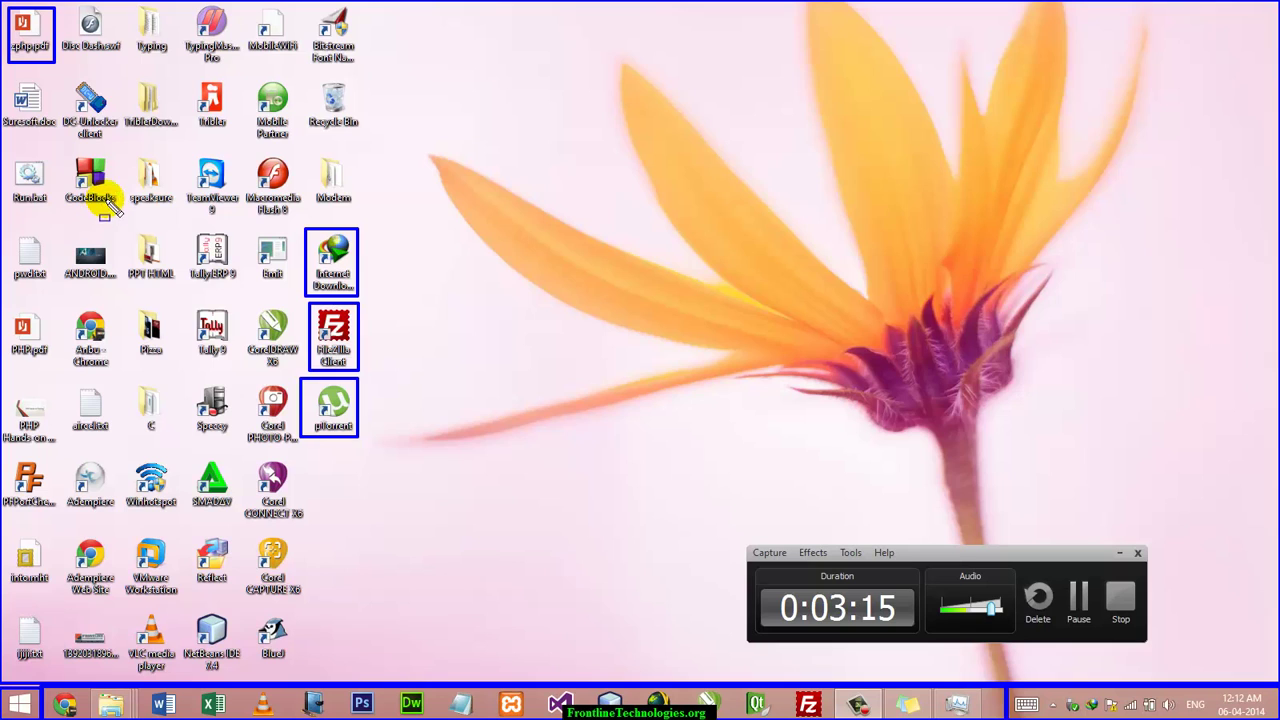
pyautogui.keyDown('ctrl'); pyautogui.click(330, 175); pyautogui.keyUp('ctrl')
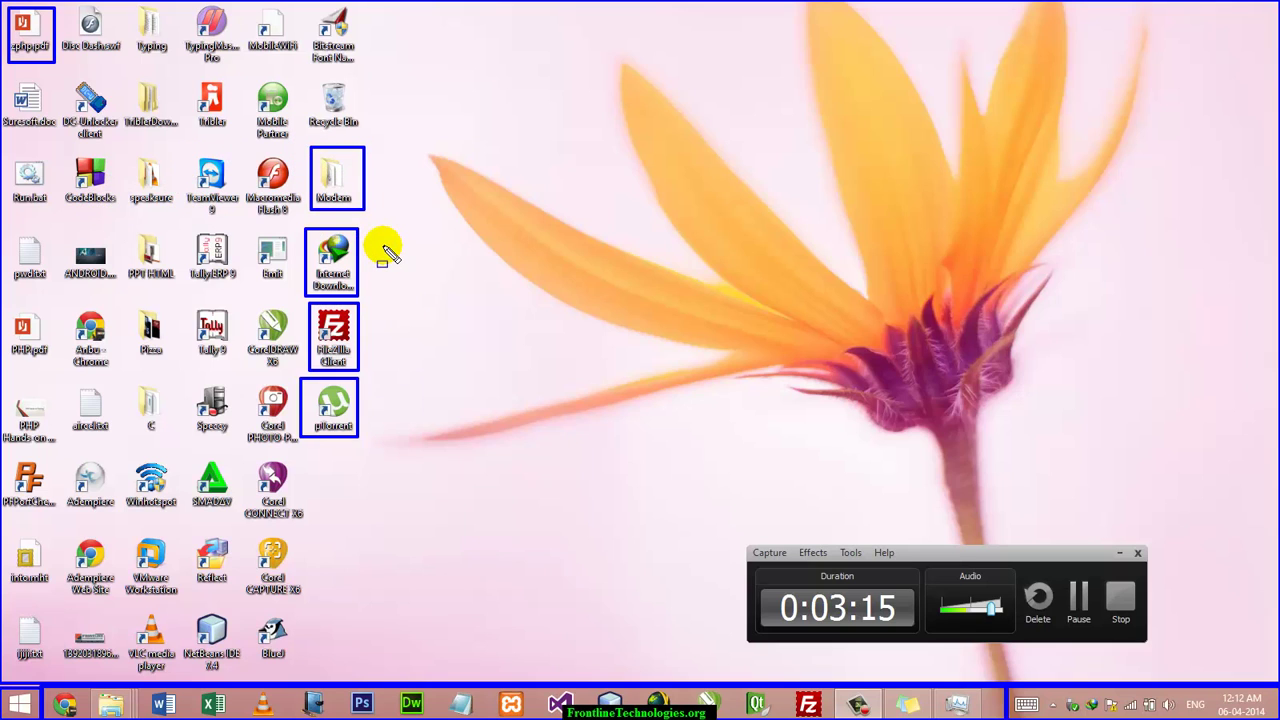
pyautogui.moveTo(478, 13); pyautogui.dragTo(730, 171)
pyautogui.moveTo(957, 388); pyautogui.dragTo(1183, 511)
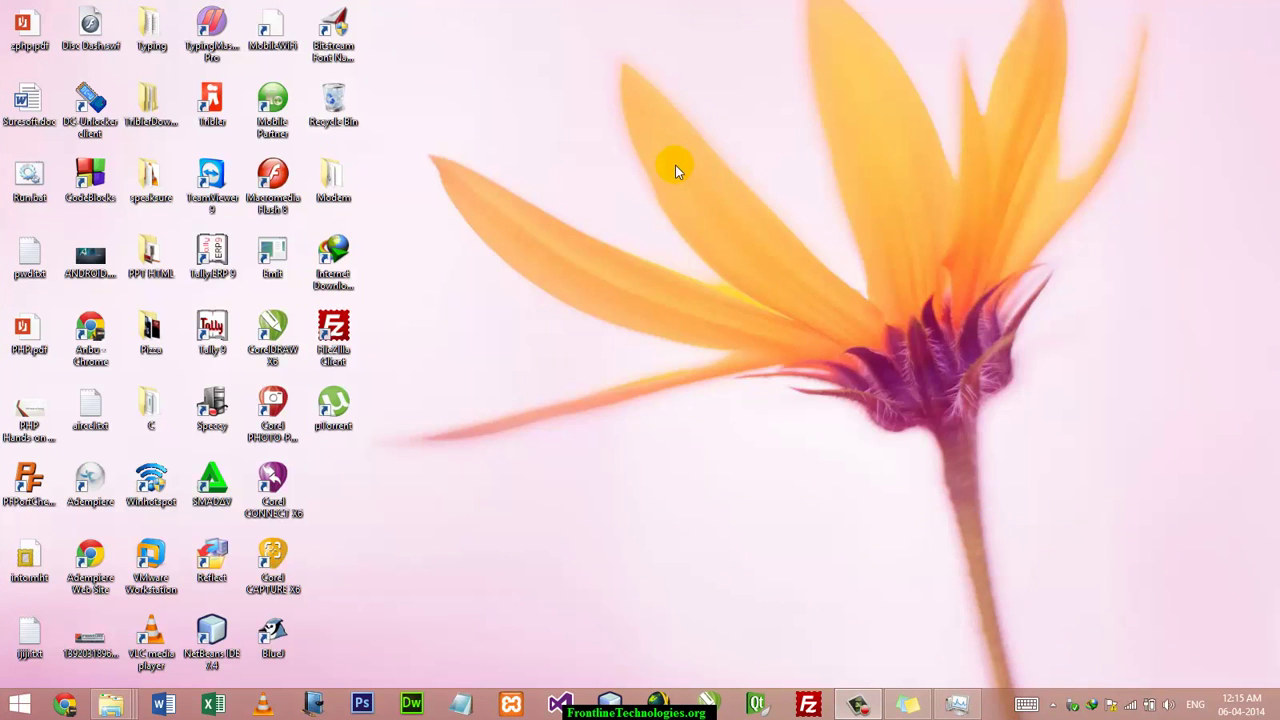
# Step: View the desktop's context menu and the hidden notification icons, closing each again
pyautogui.rightClick(878, 300)
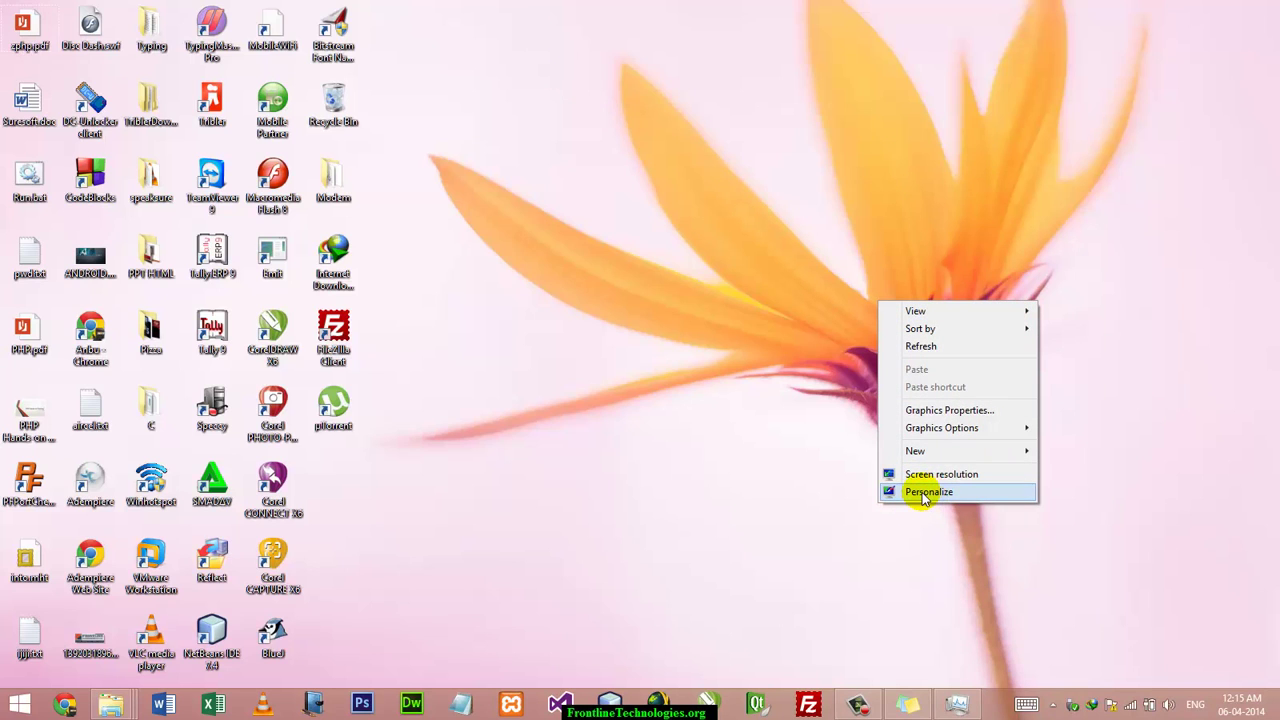
pyautogui.click(970, 550)
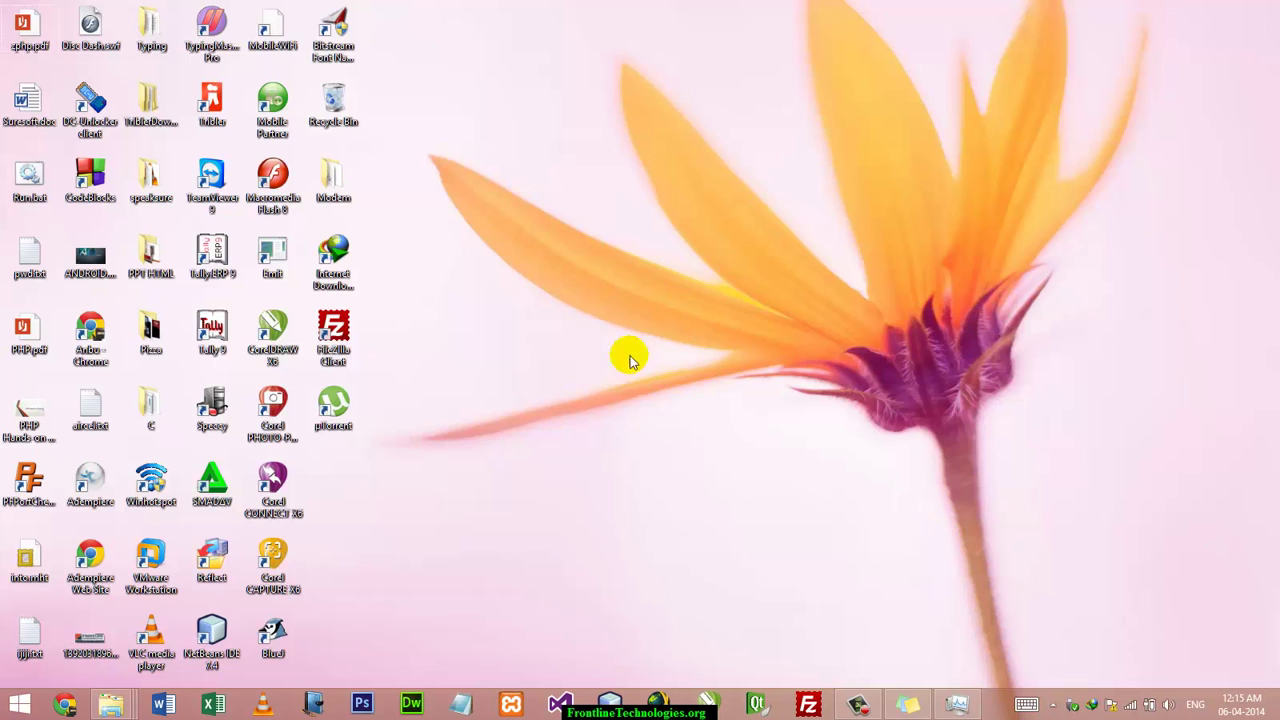
pyautogui.click(1054, 705)
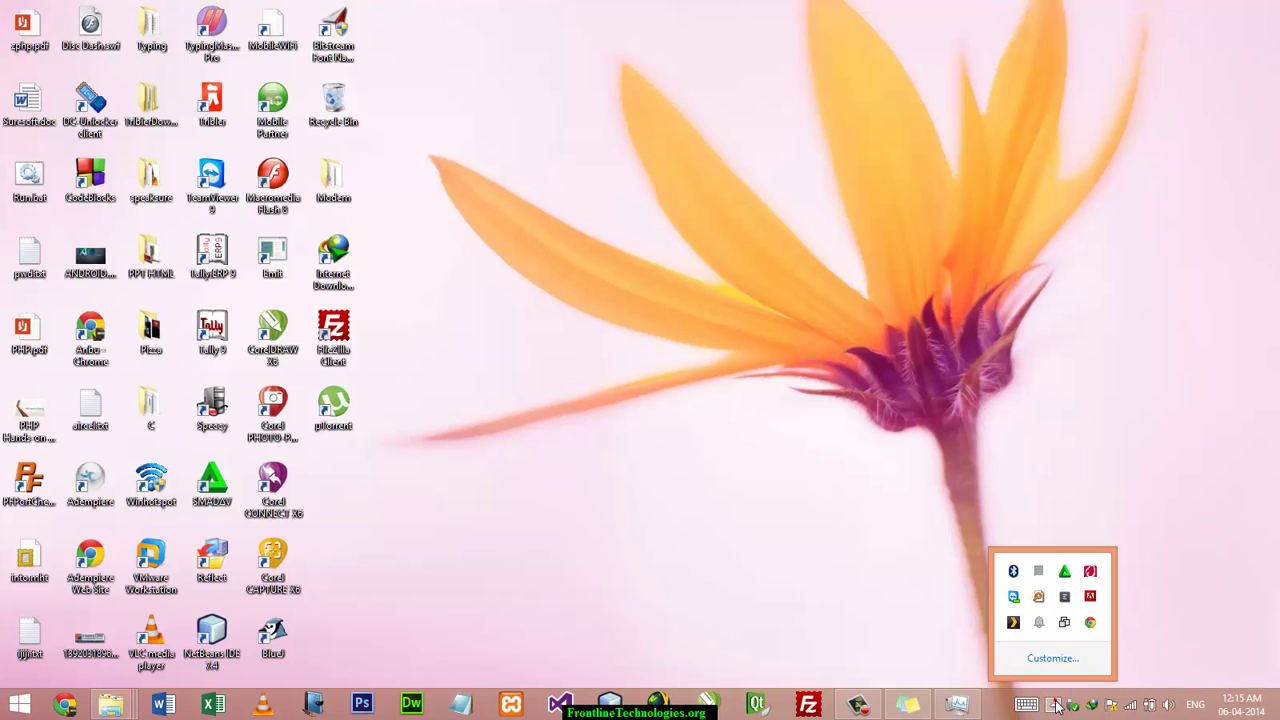
pyautogui.click(1056, 705)
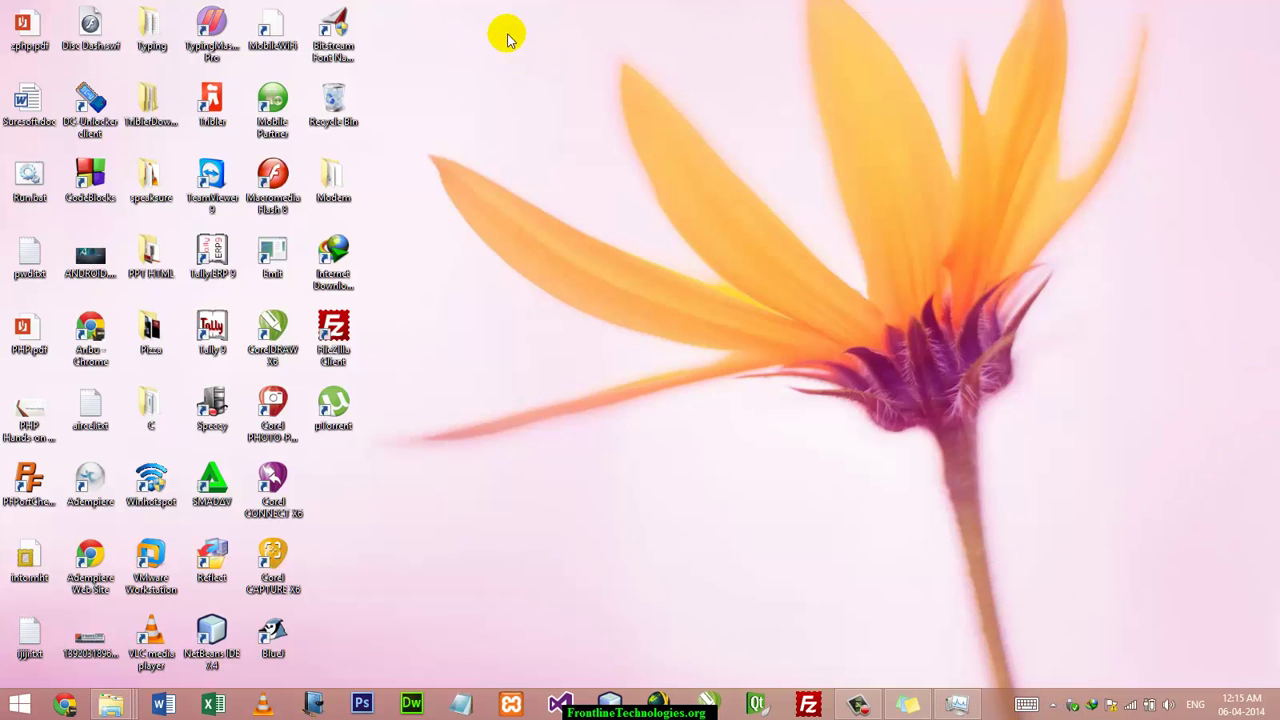
# Step: Snap the desktop to the left half of the screen, widen it past the middle, and restore it to full screen
pyautogui.moveTo(500, 2); pyautogui.dragTo(110, 12)
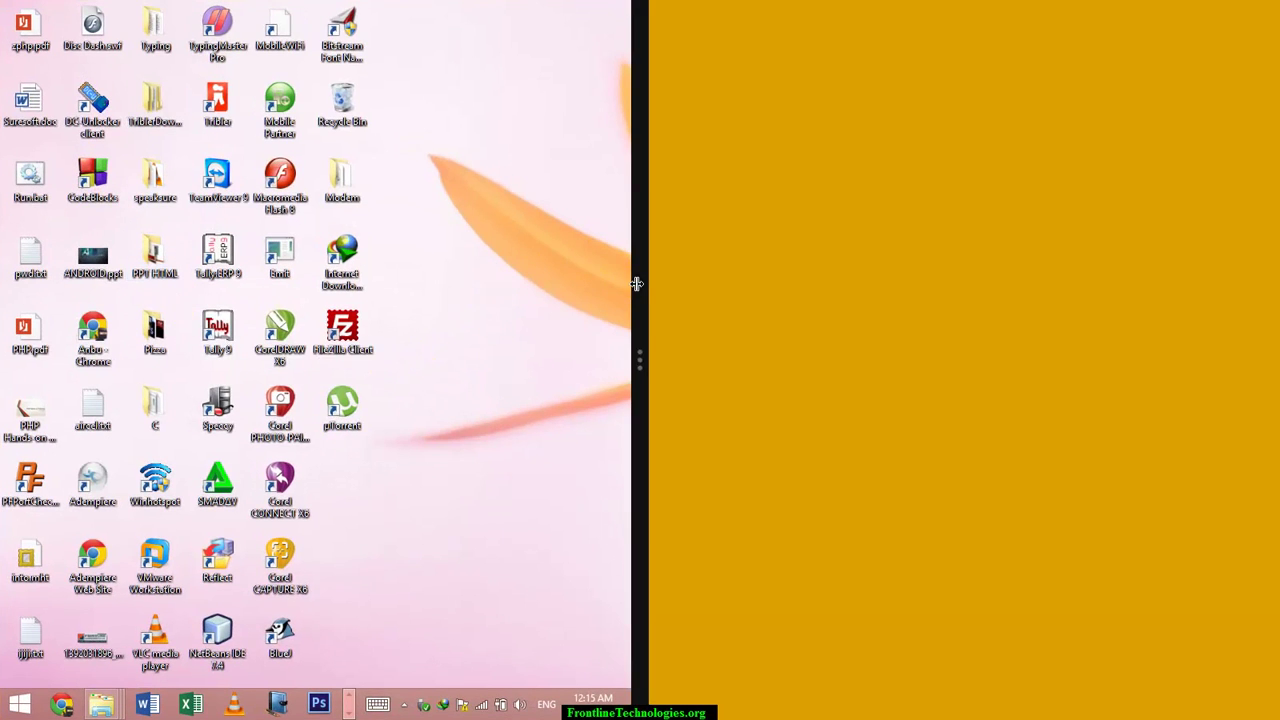
pyautogui.moveTo(636, 285); pyautogui.dragTo(828, 332)
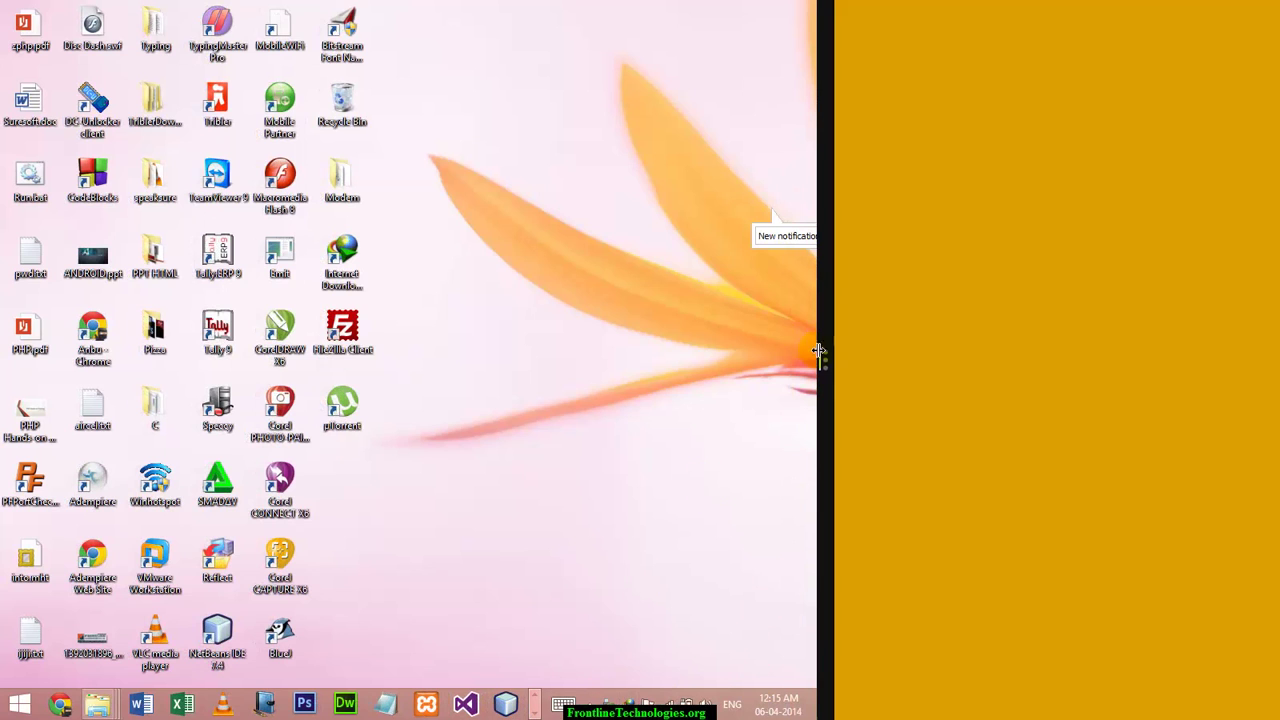
pyautogui.moveTo(829, 330); pyautogui.dragTo(1234, 349)
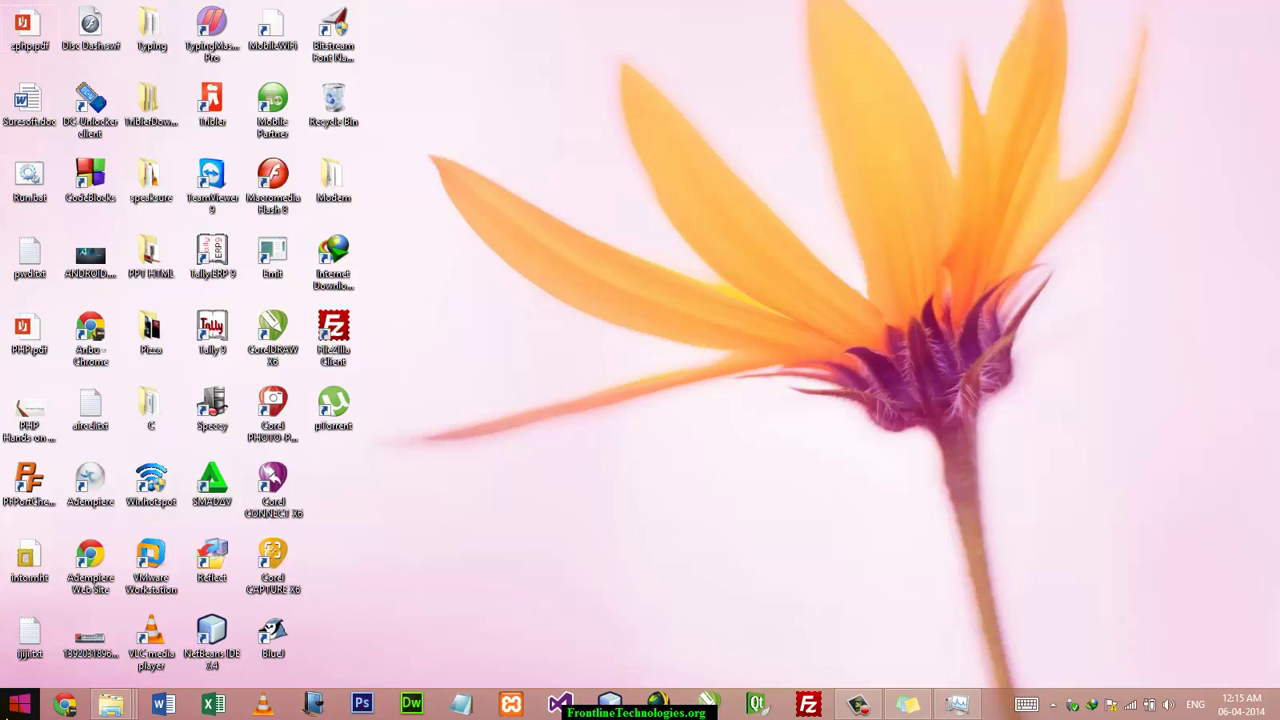
# Step: Switch to the Start screen and back, view the Start button's context menu on the desktop, and show the Start screen again
pyautogui.click(8, 710)
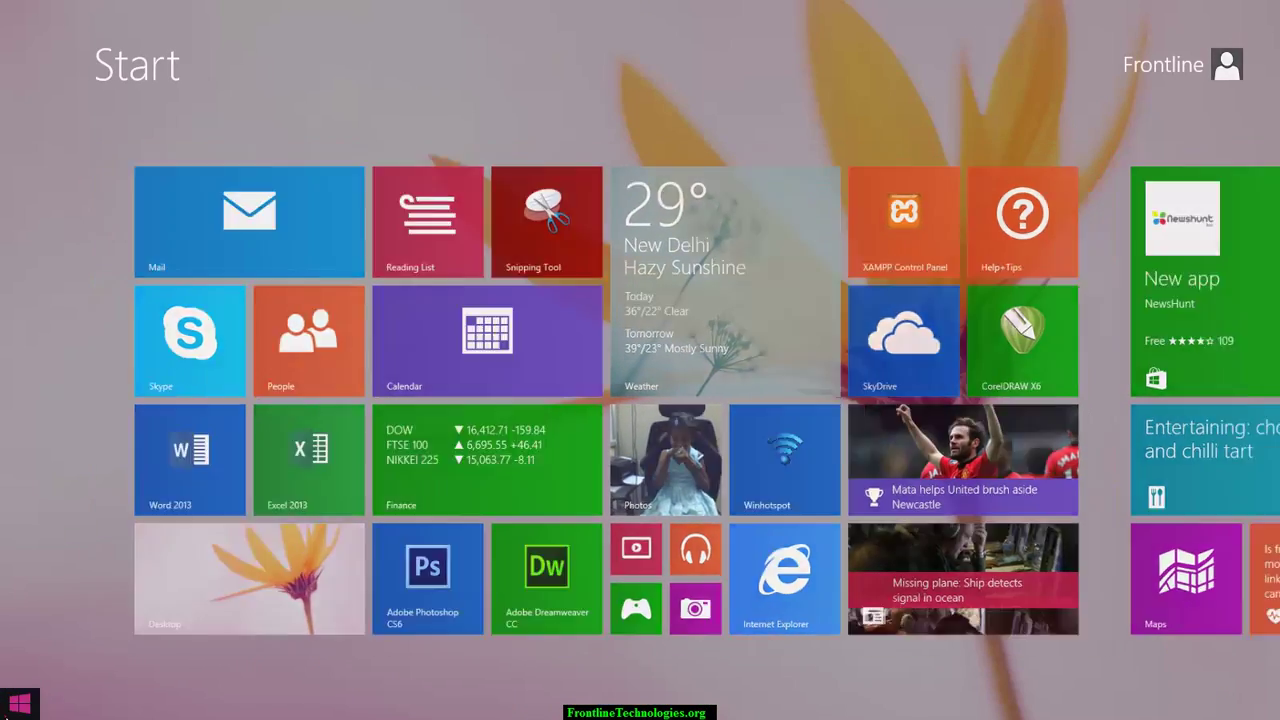
pyautogui.click(8, 710)
pyautogui.rightClick(8, 710)
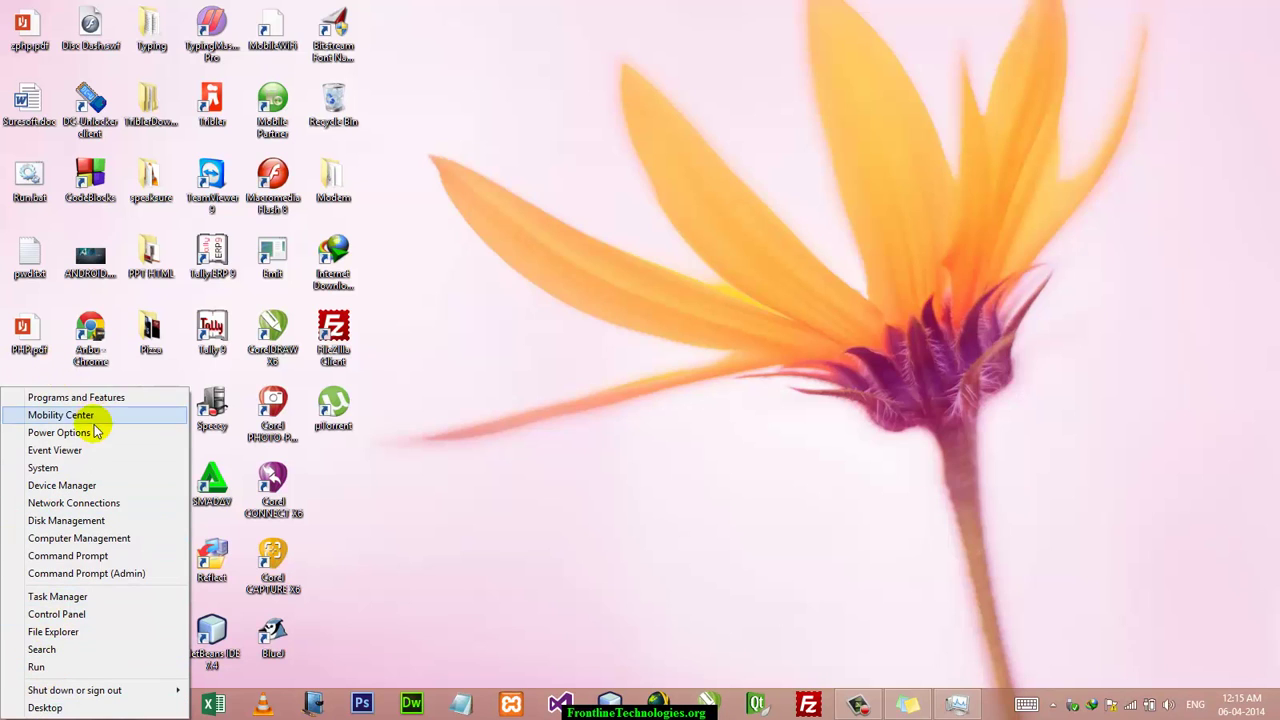
pyautogui.click(589, 487)
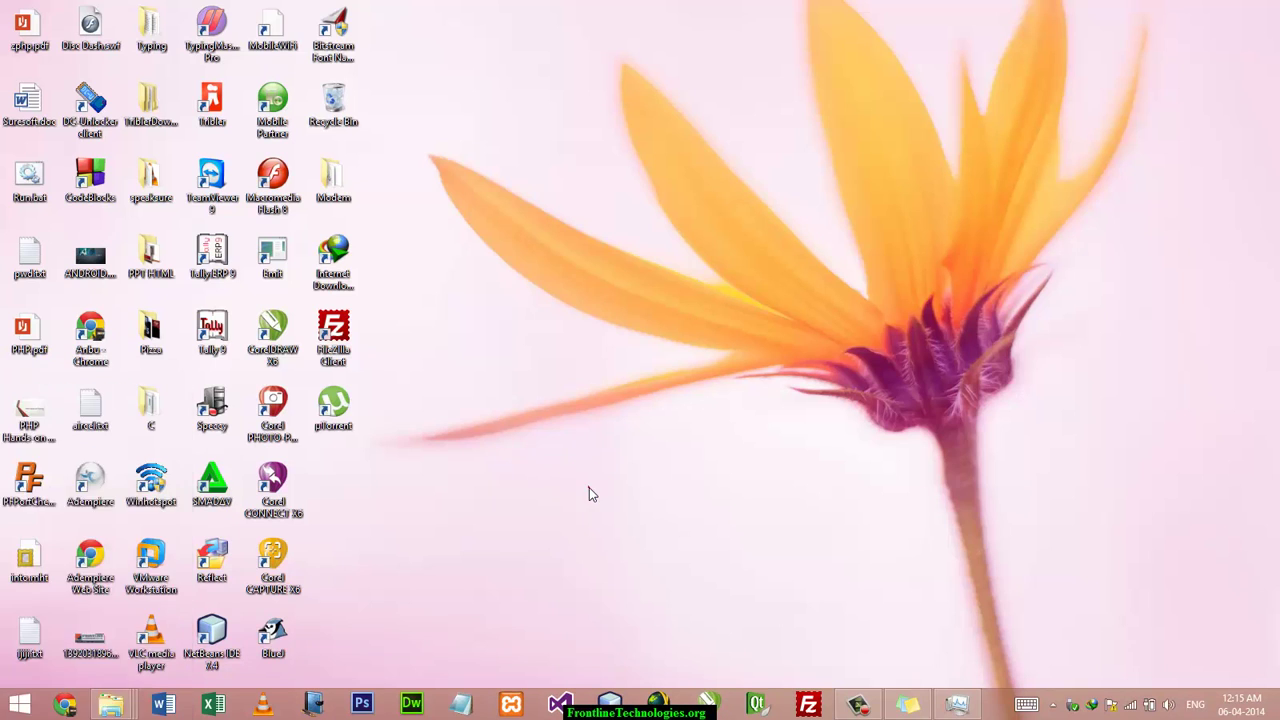
pyautogui.press('super')
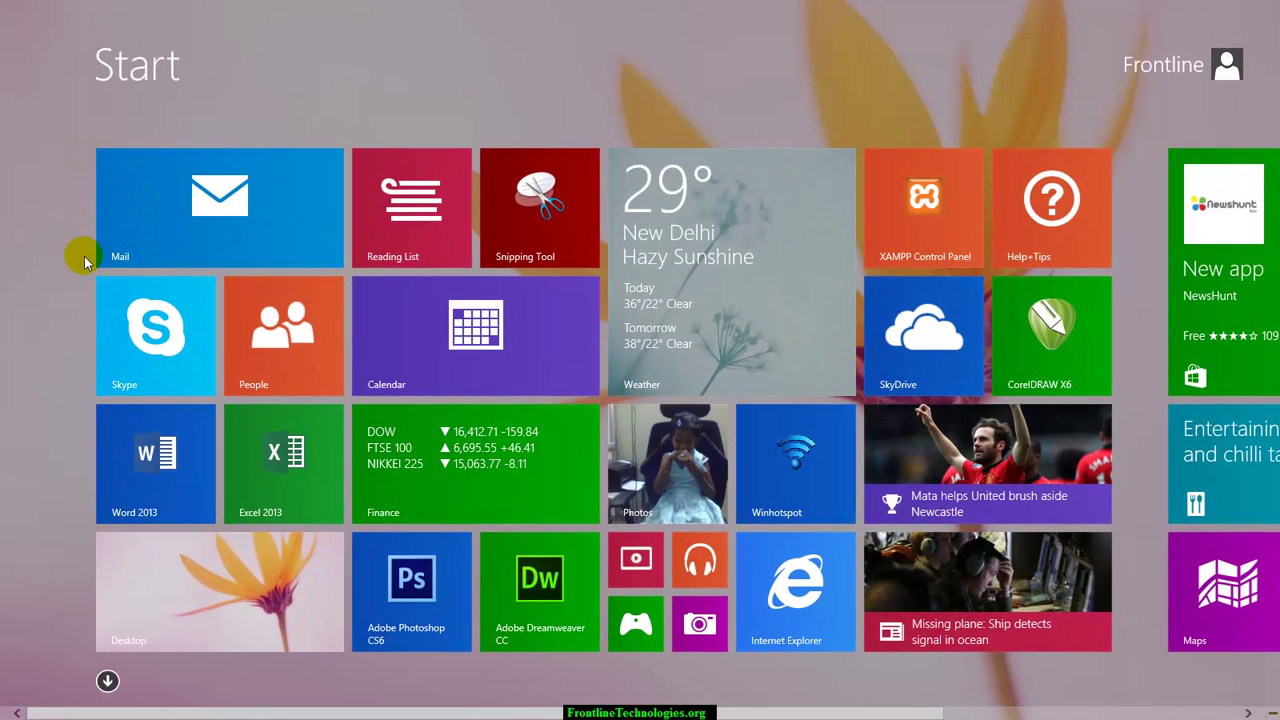
# Step: Resize the Mail tile to Large, and briefly view the list of all apps before going back to the tiles
pyautogui.rightClick(280, 160)
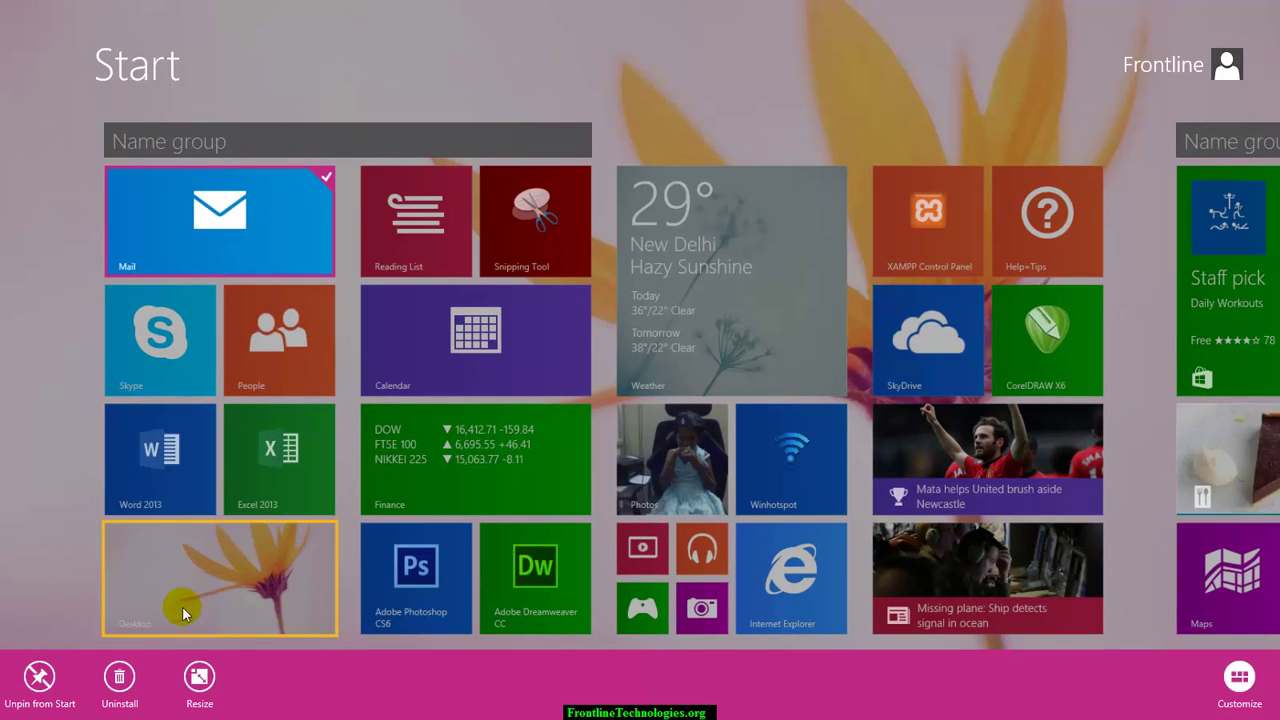
pyautogui.click(199, 677)
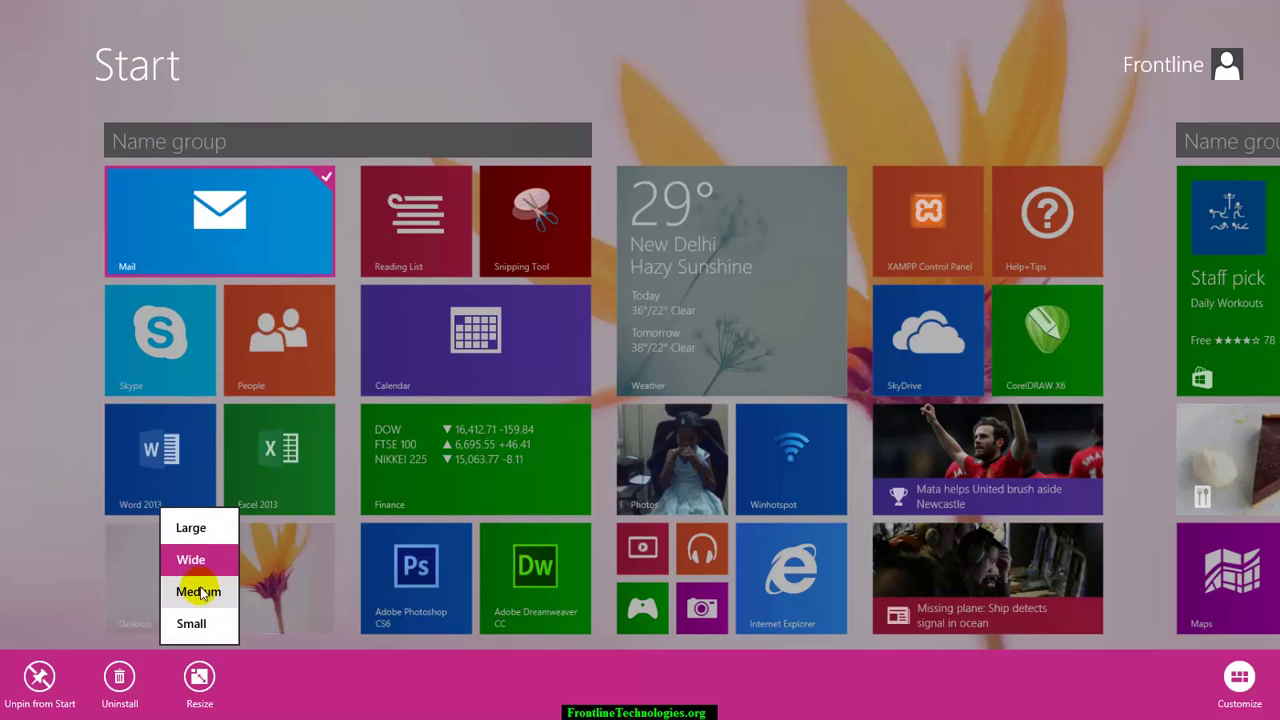
pyautogui.click(191, 530)
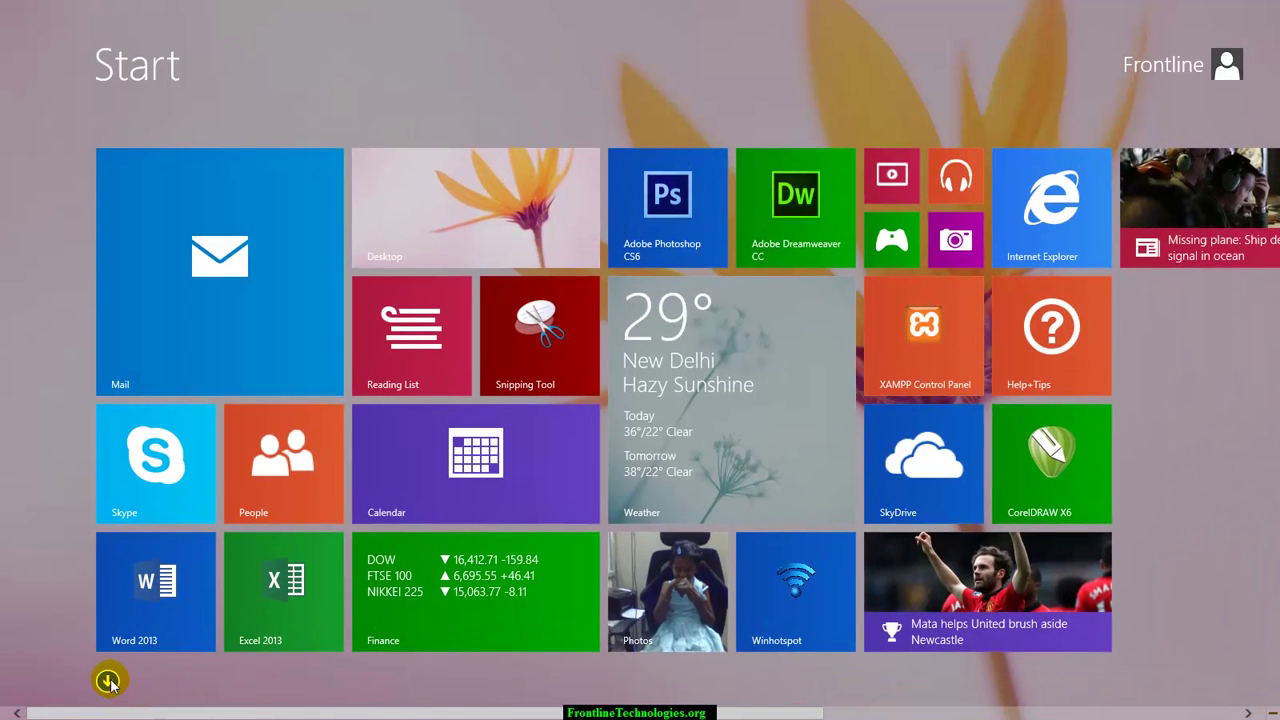
pyautogui.click(108, 683)
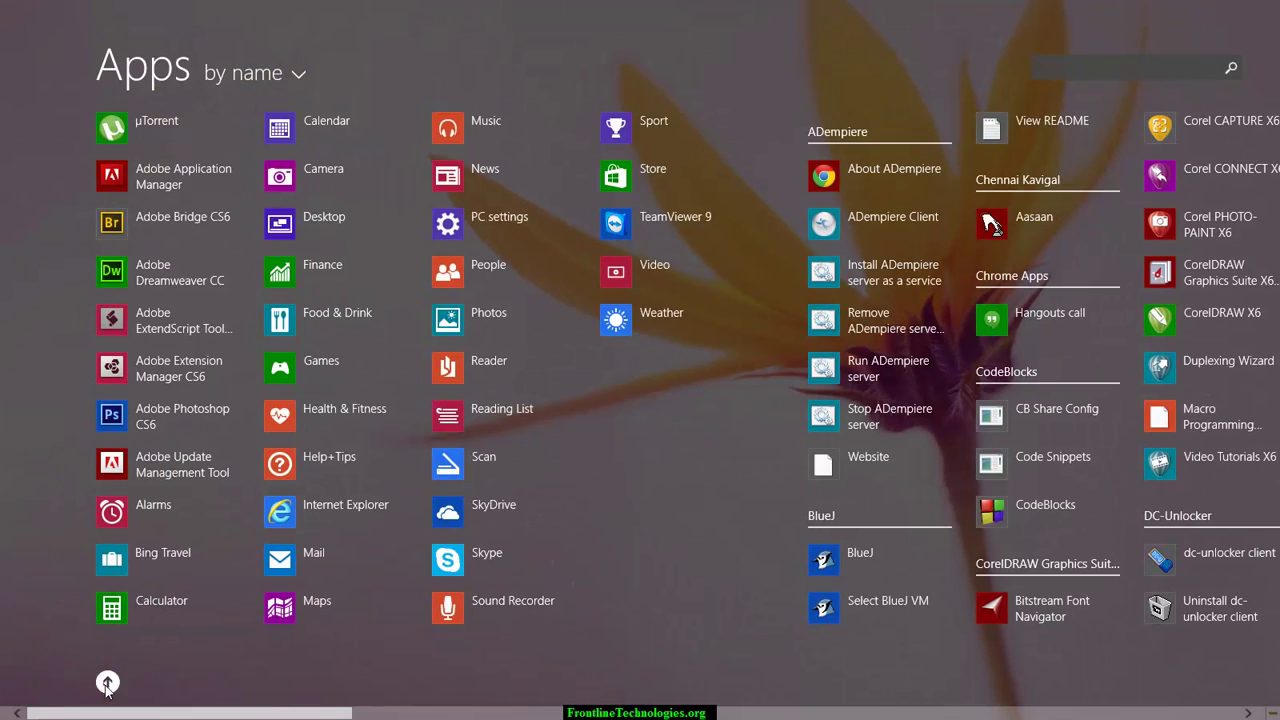
pyautogui.click(107, 682)
# Step: Resize the Mail tile to Medium
pyautogui.rightClick(262, 298)
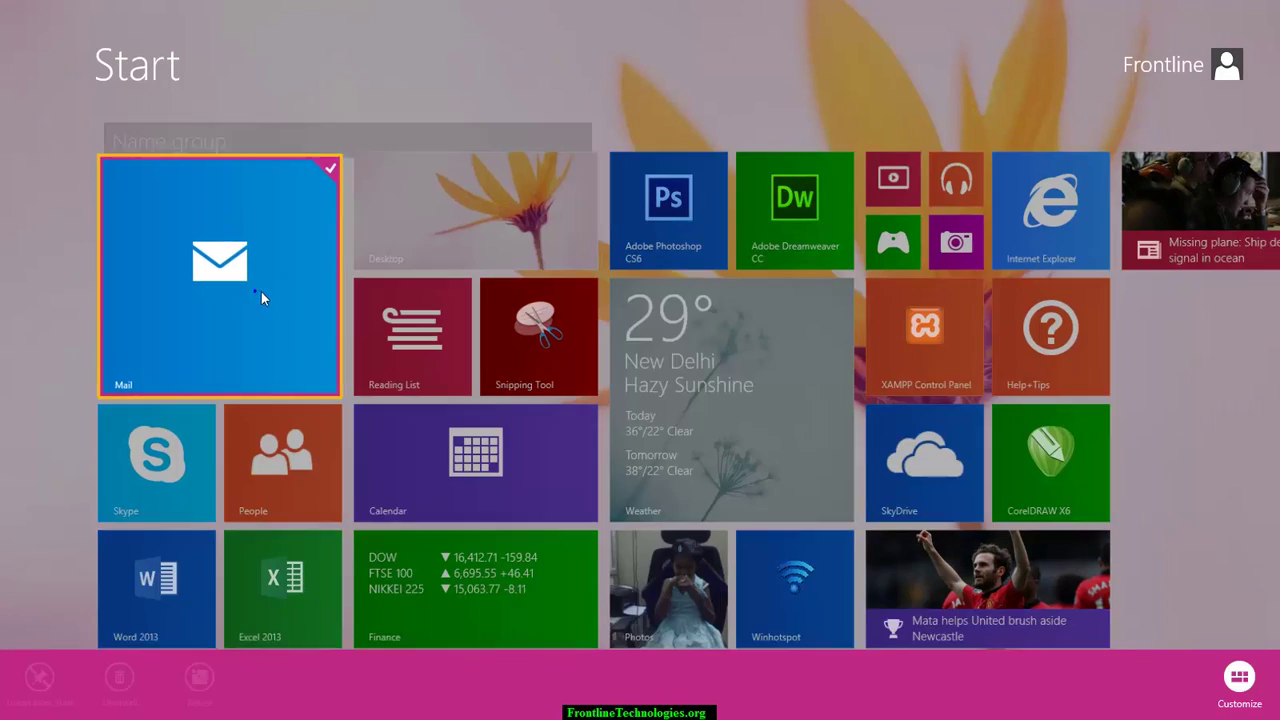
pyautogui.click(199, 677)
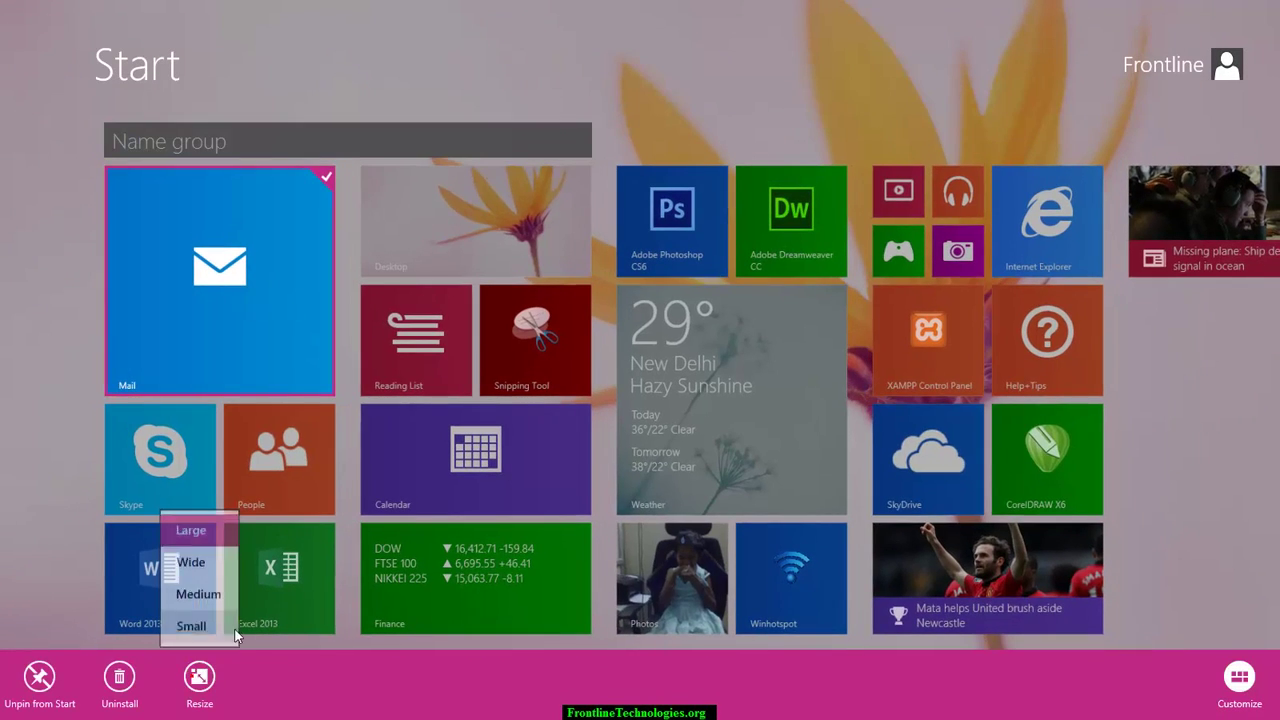
pyautogui.click(198, 591)
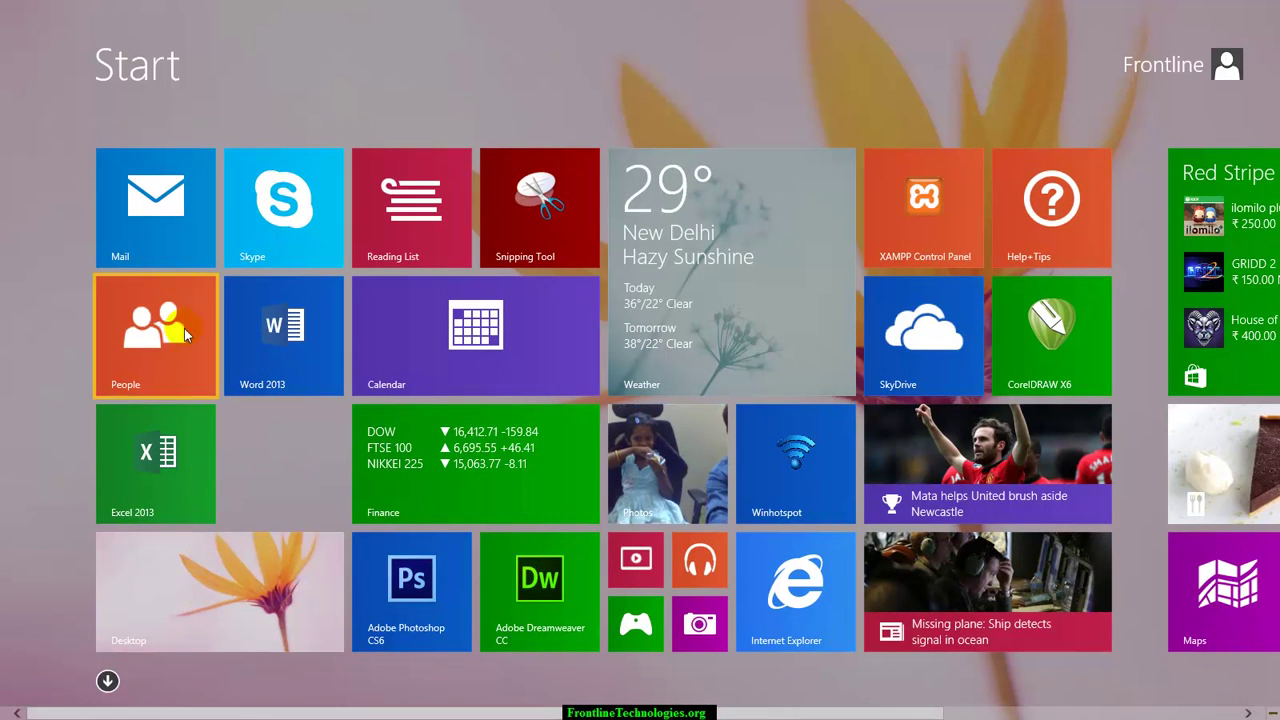
# Step: Resize the Mail tile to Wide
pyautogui.rightClick(158, 212)
pyautogui.click(199, 677)
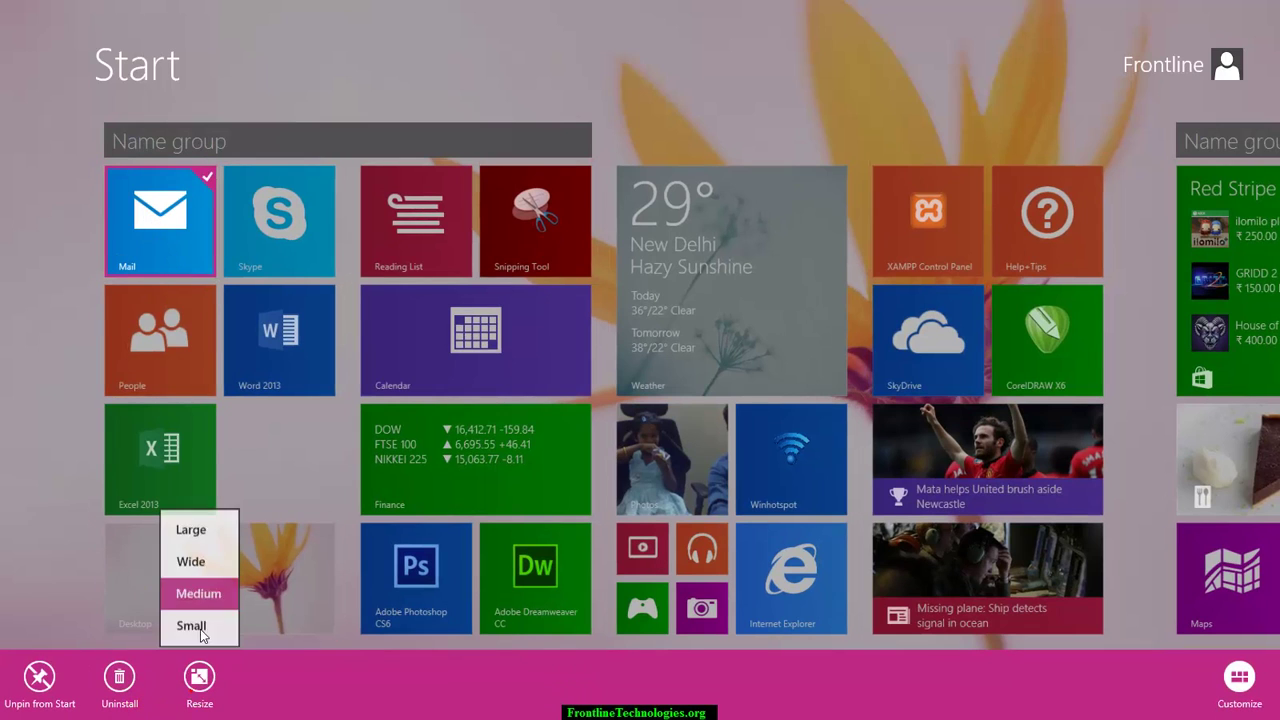
pyautogui.click(191, 561)
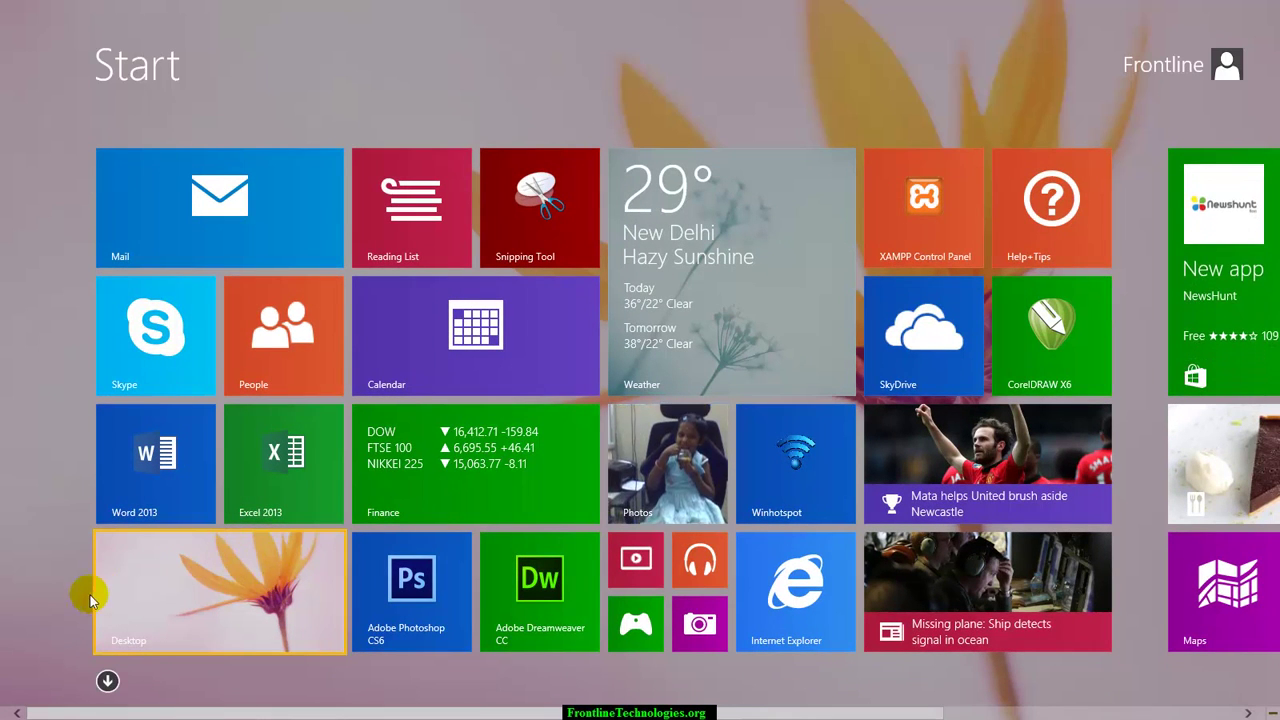
# Step: Browse back and forth through the tile groups on the Start screen to examine the pinned apps and live tiles
pyautogui.moveTo(237, 586)
pyautogui.mouseDown()
pyautogui.moveTo(263, 580)
pyautogui.moveTo(244, 580)
pyautogui.moveTo(244, 595)
pyautogui.mouseUp()
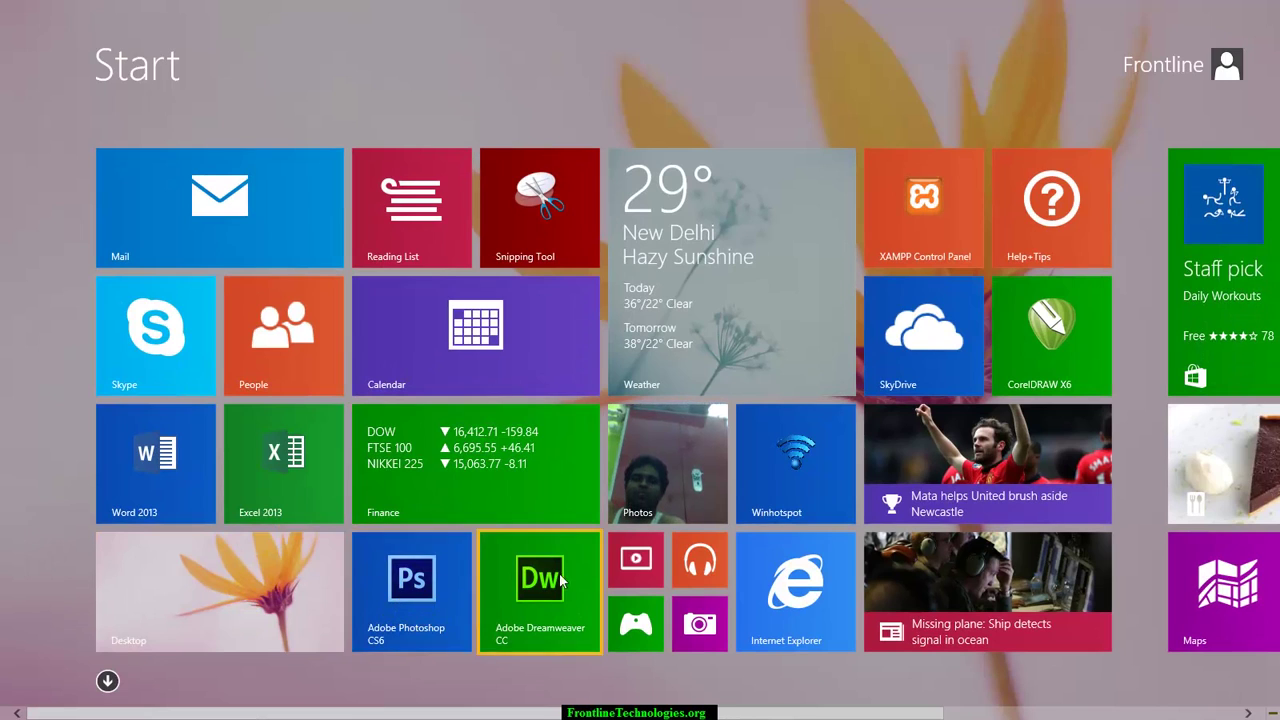
pyautogui.moveTo(412, 601)
pyautogui.mouseDown()
pyautogui.moveTo(421, 545)
pyautogui.moveTo(405, 480)
pyautogui.moveTo(428, 513)
pyautogui.moveTo(427, 598)
pyautogui.mouseUp()
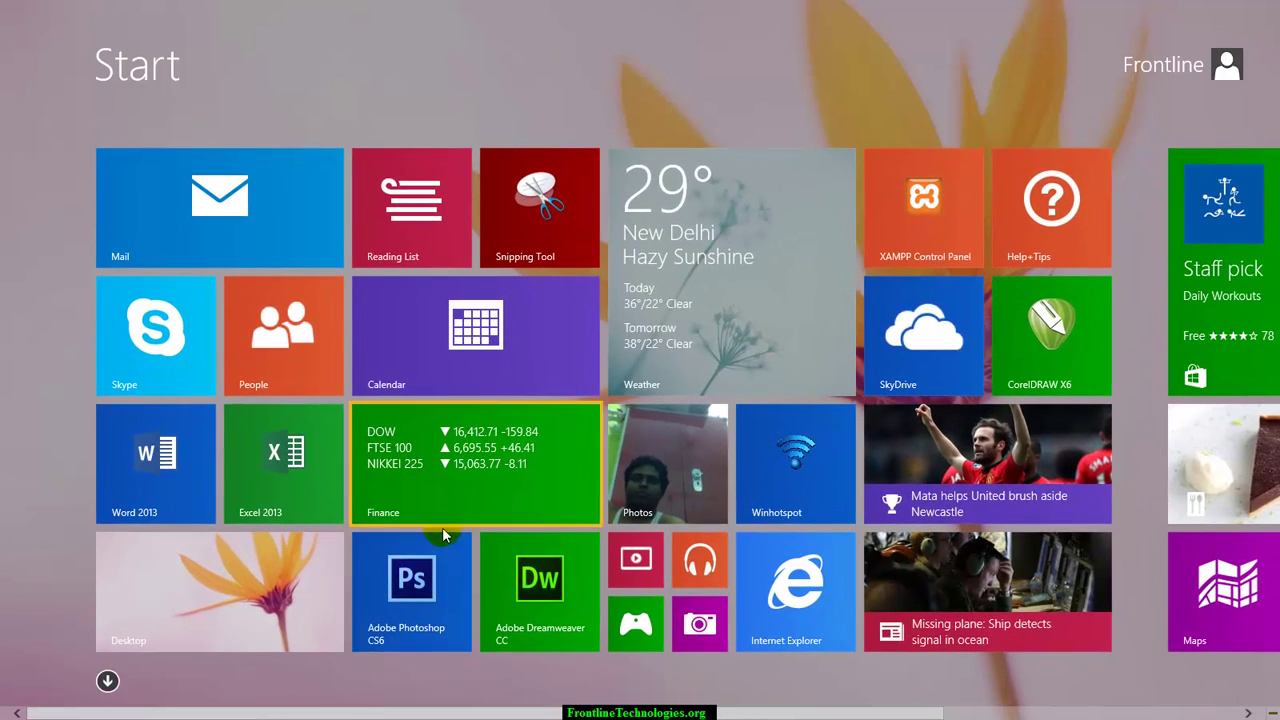
pyautogui.scroll(-4, 429, 503)
pyautogui.scroll(4, 429, 503)
pyautogui.scroll(-3, 429, 503)
pyautogui.scroll(4, 354, 423)
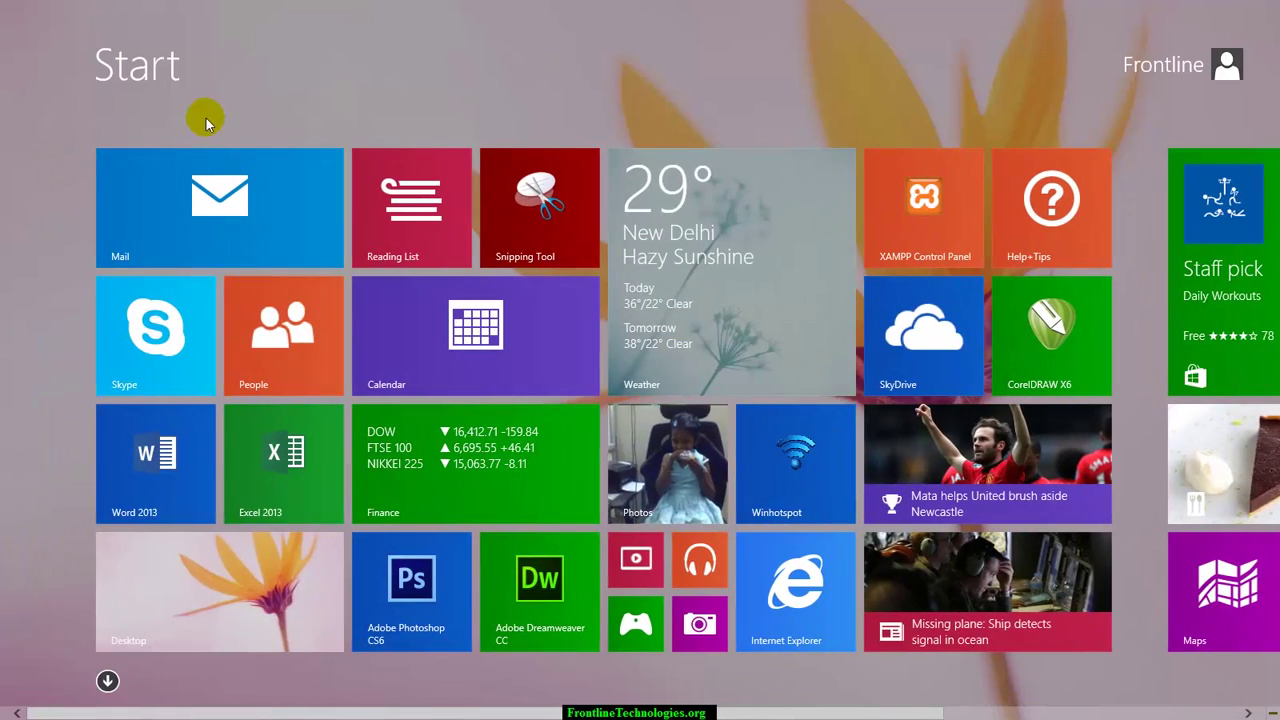
pyautogui.scroll(-3, 379, 329)
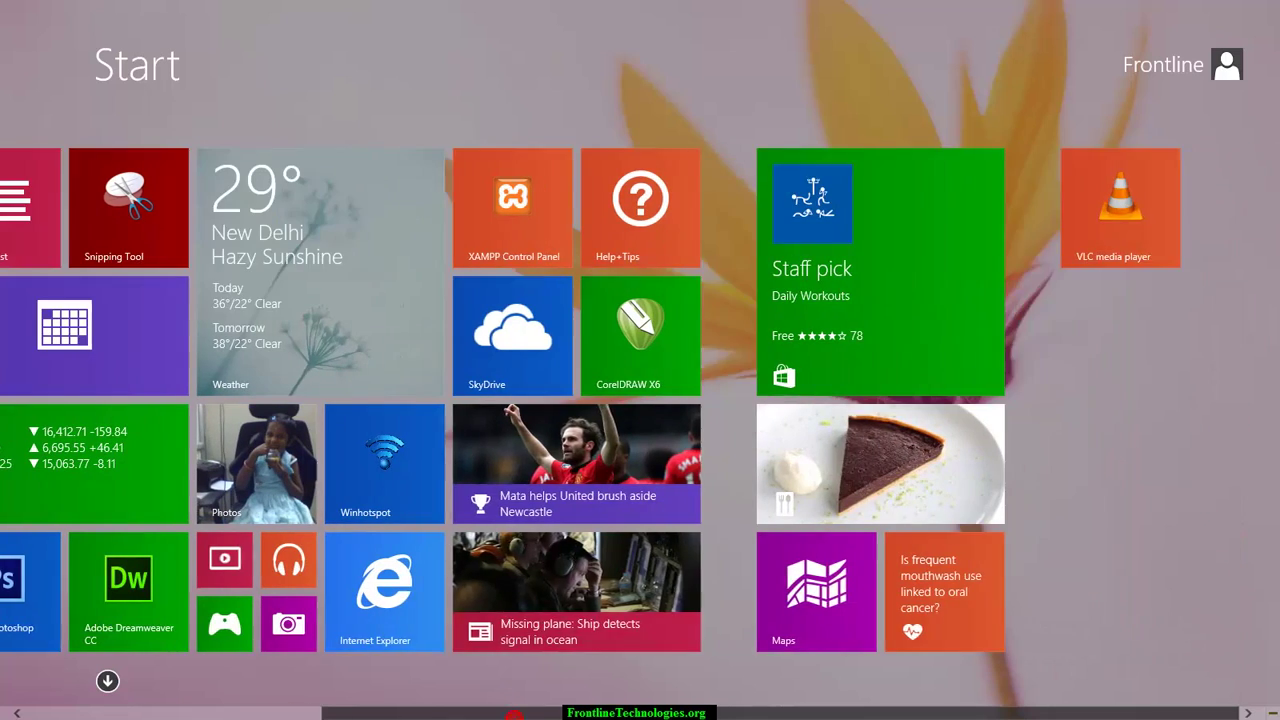
pyautogui.moveTo(513, 714); pyautogui.dragTo(482, 714)
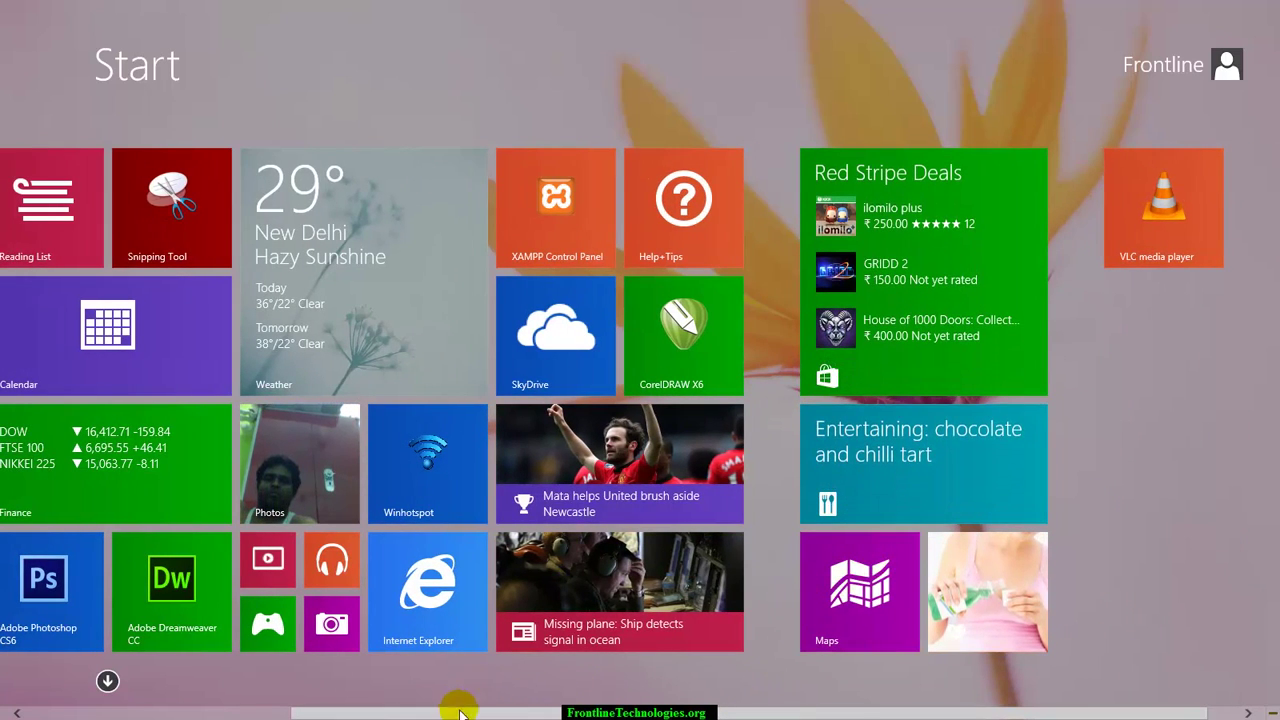
pyautogui.scroll(2, 461, 716)
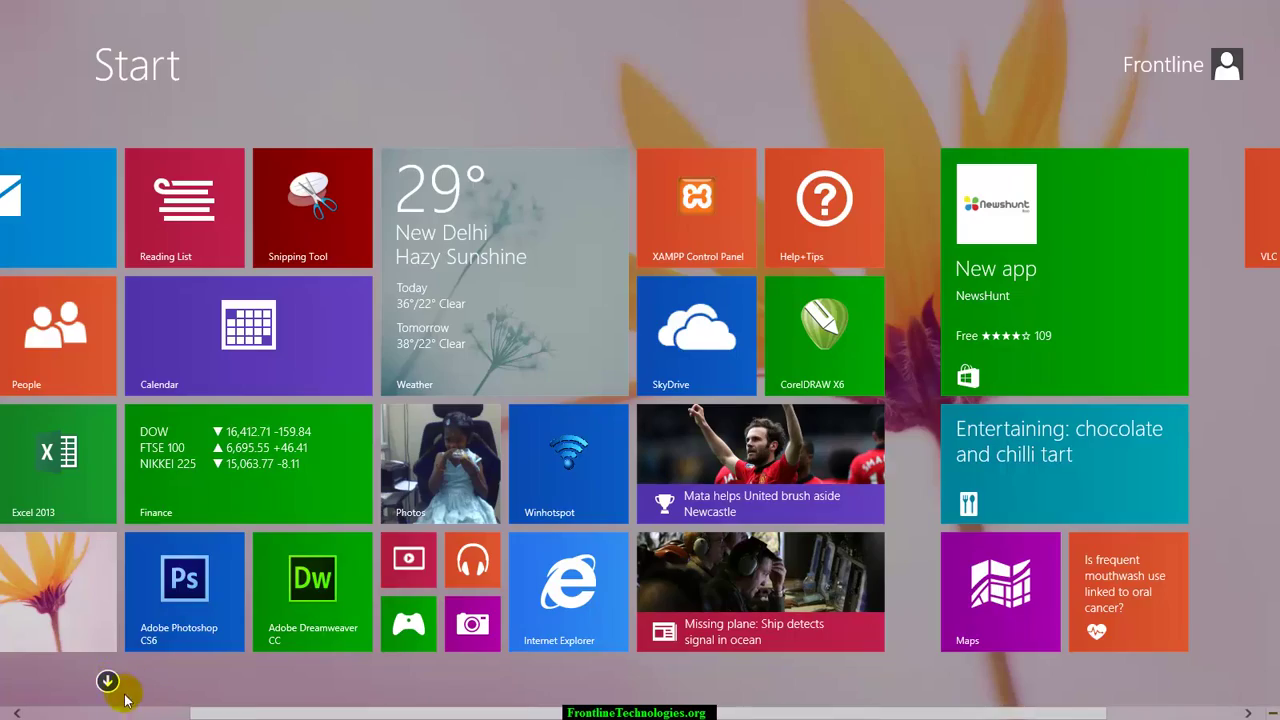
pyautogui.scroll(1, 130, 708)
# Step: Show the list of all apps sorted by name and browse through its program groups
pyautogui.click(107, 682)
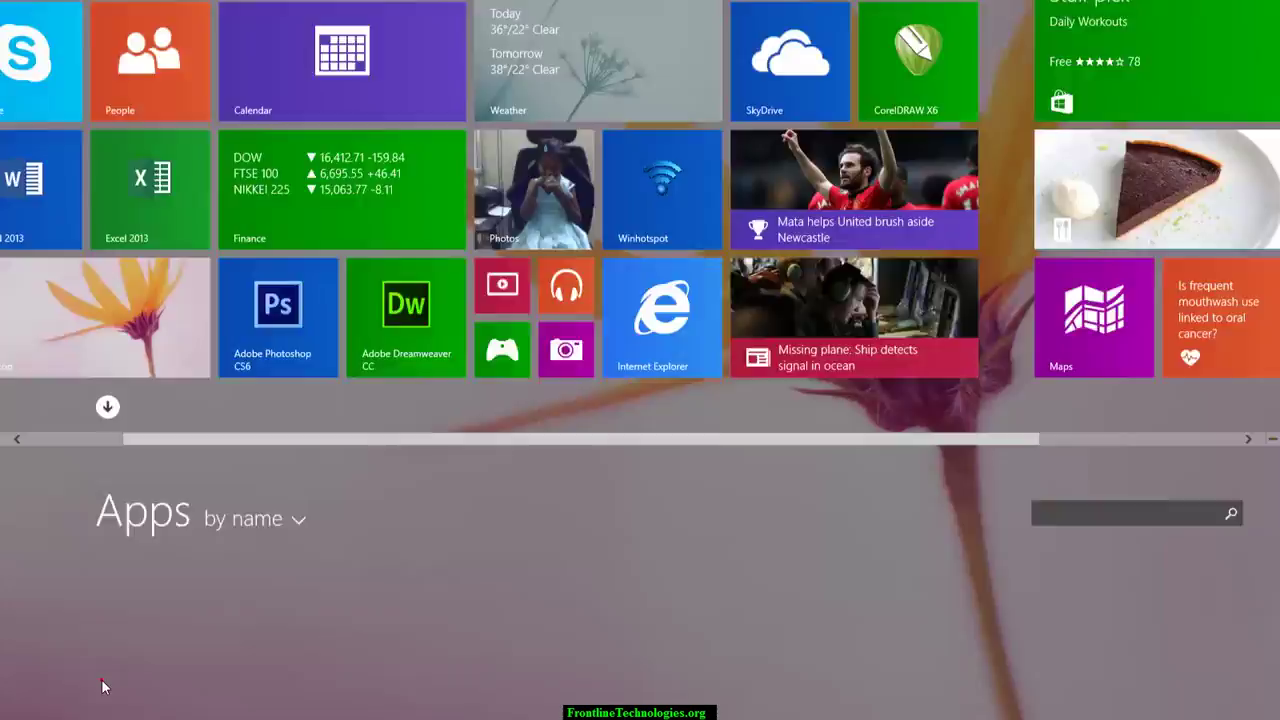
pyautogui.scroll(-15, 343, 591)
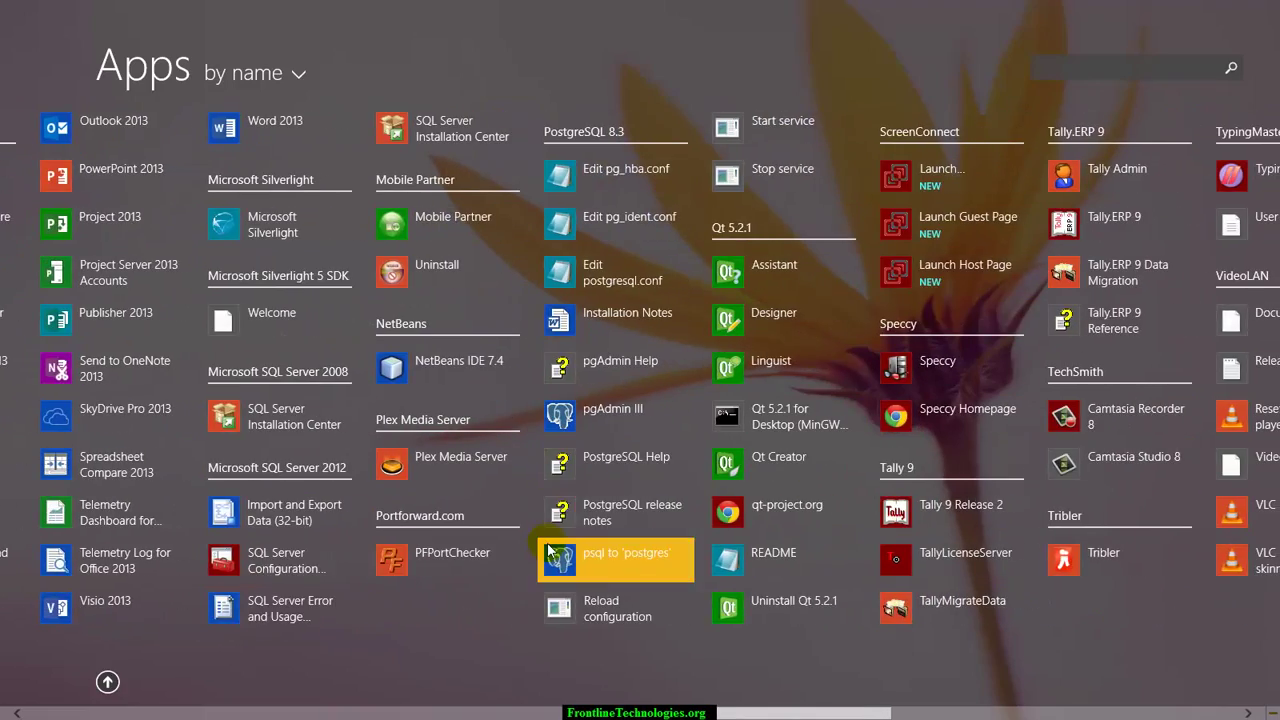
pyautogui.scroll(-5, 548, 552)
pyautogui.scroll(12, 548, 552)
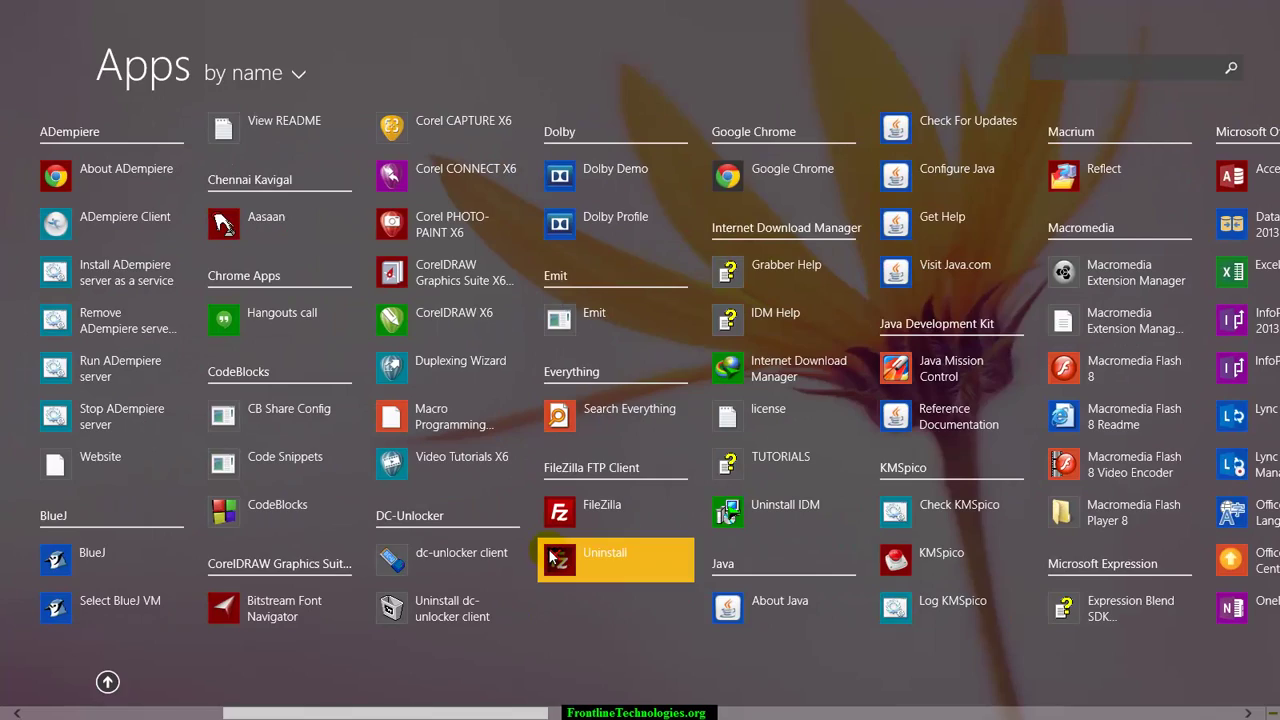
pyautogui.scroll(-6, 548, 557)
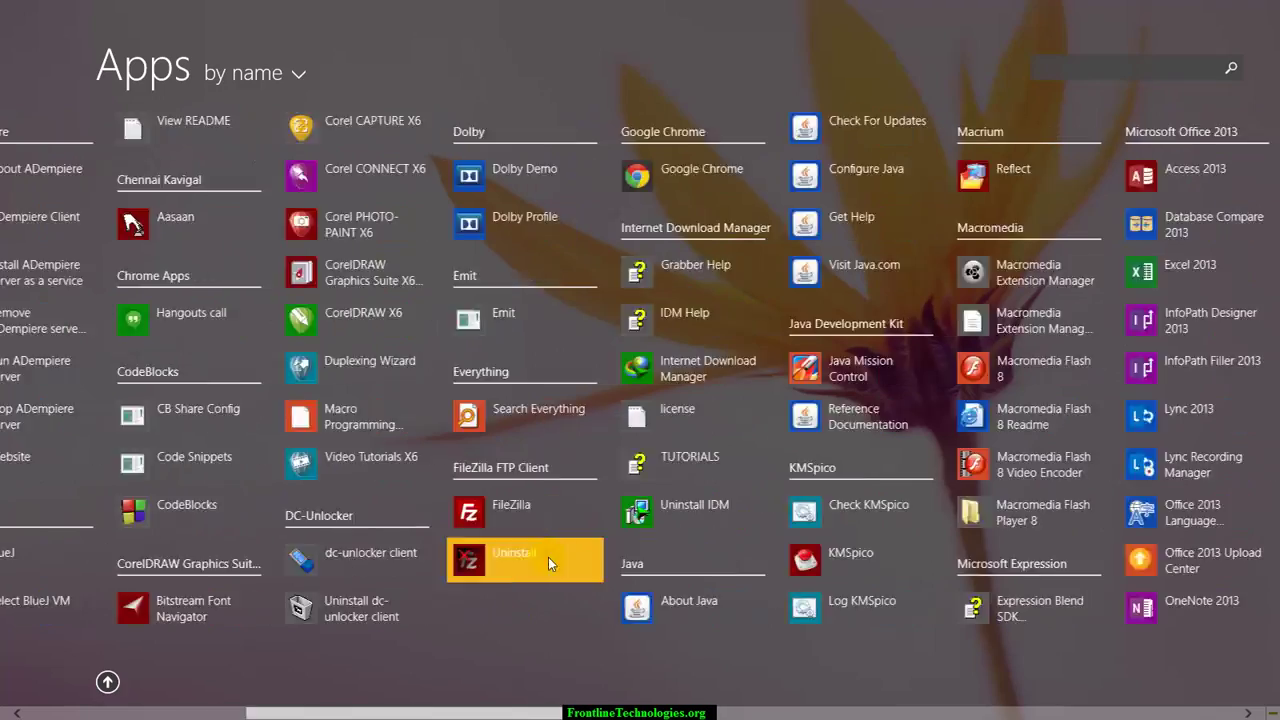
# Step: Return from the list of all apps to the Start screen and open the desktop
pyautogui.scroll(6, 548, 557)
pyautogui.scroll(5, 201, 640)
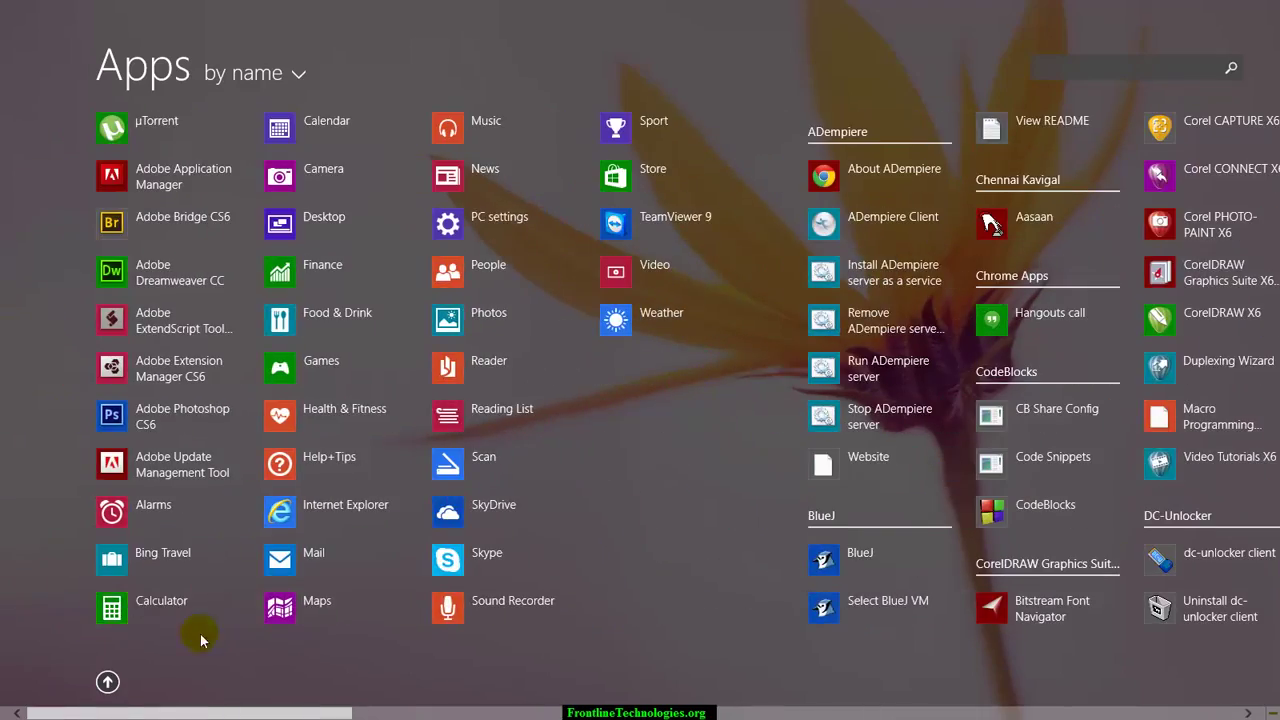
pyautogui.click(115, 690)
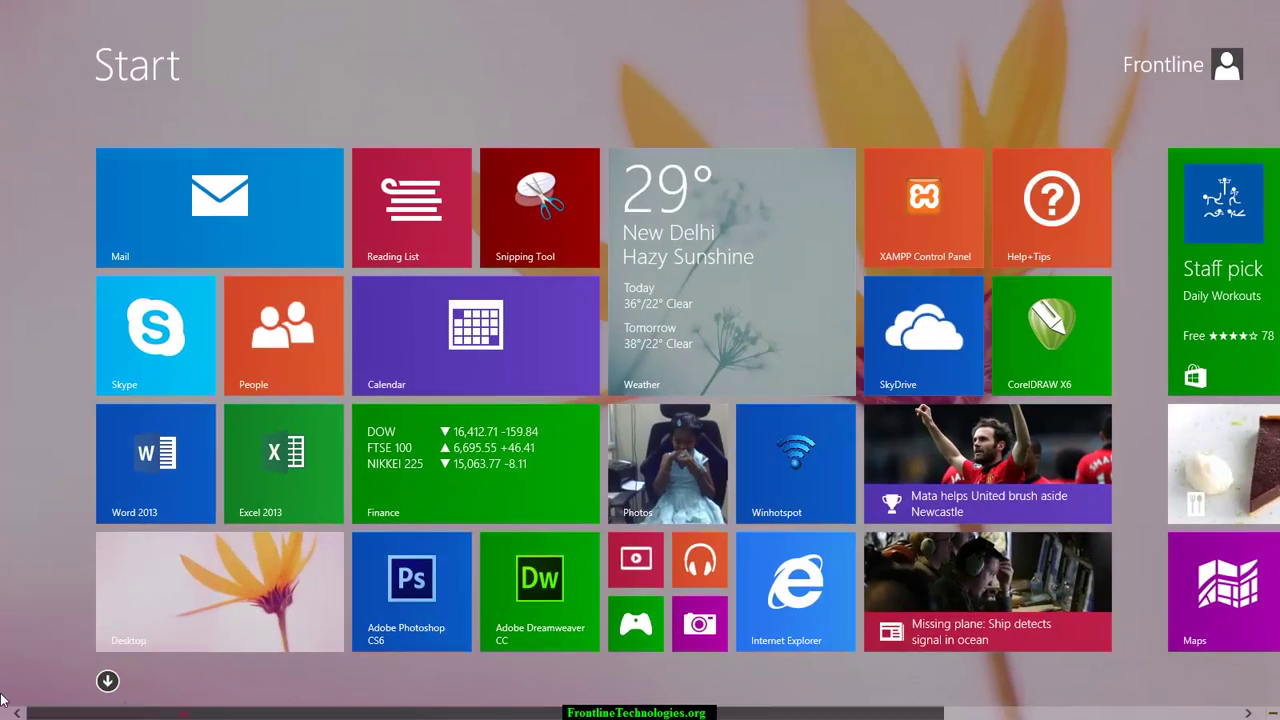
pyautogui.click(106, 645)
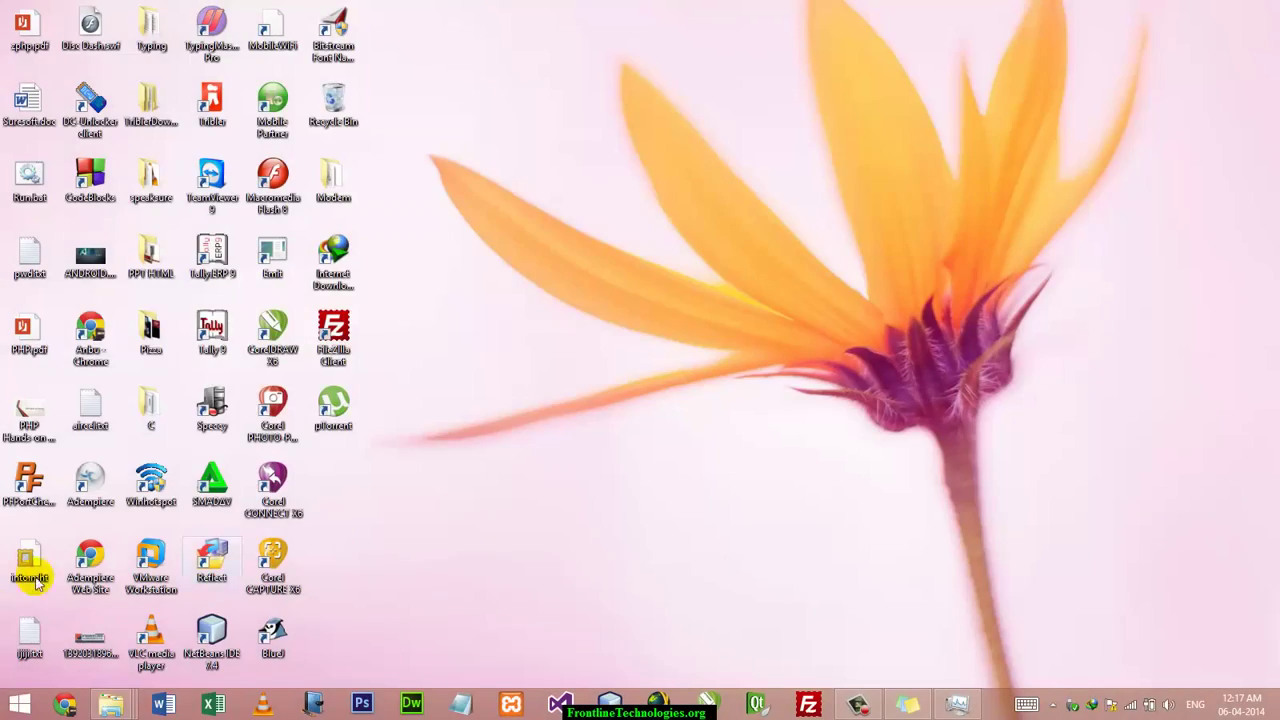
# Step: Search for "notepad" from the Start screen, launch Notepad and move its window across the desktop
pyautogui.click(20, 704)
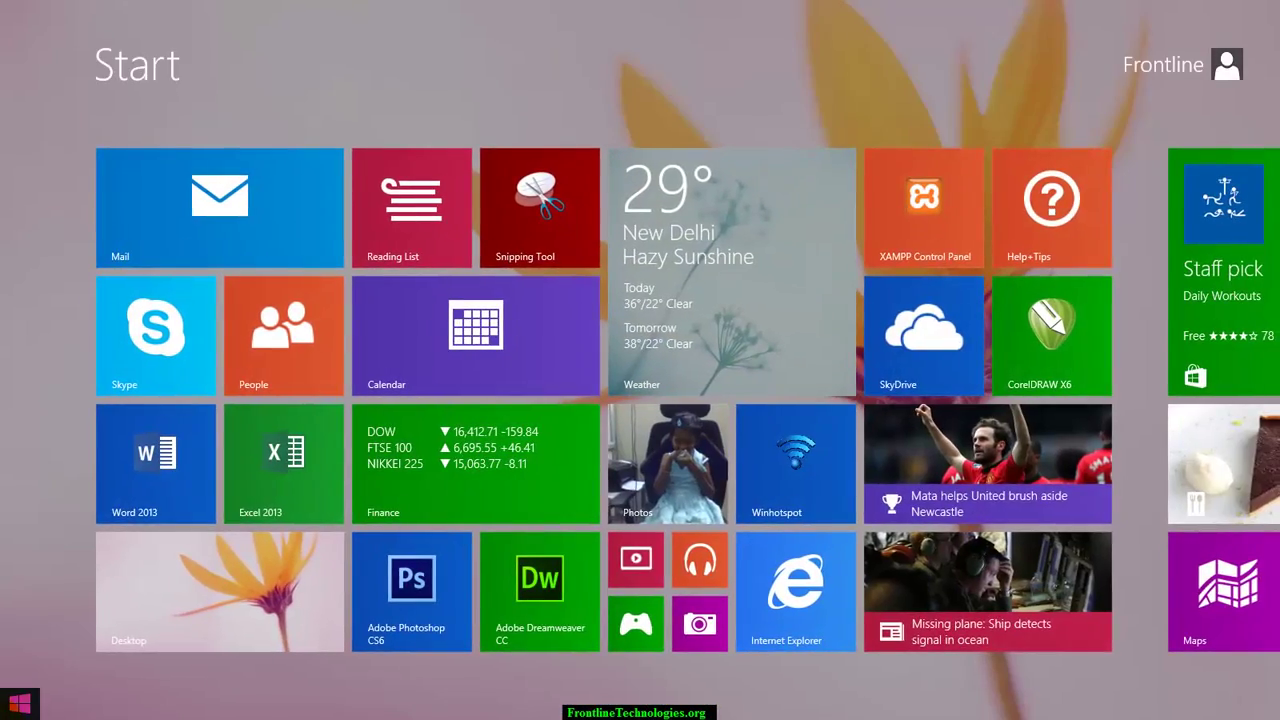
pyautogui.write('notepad')
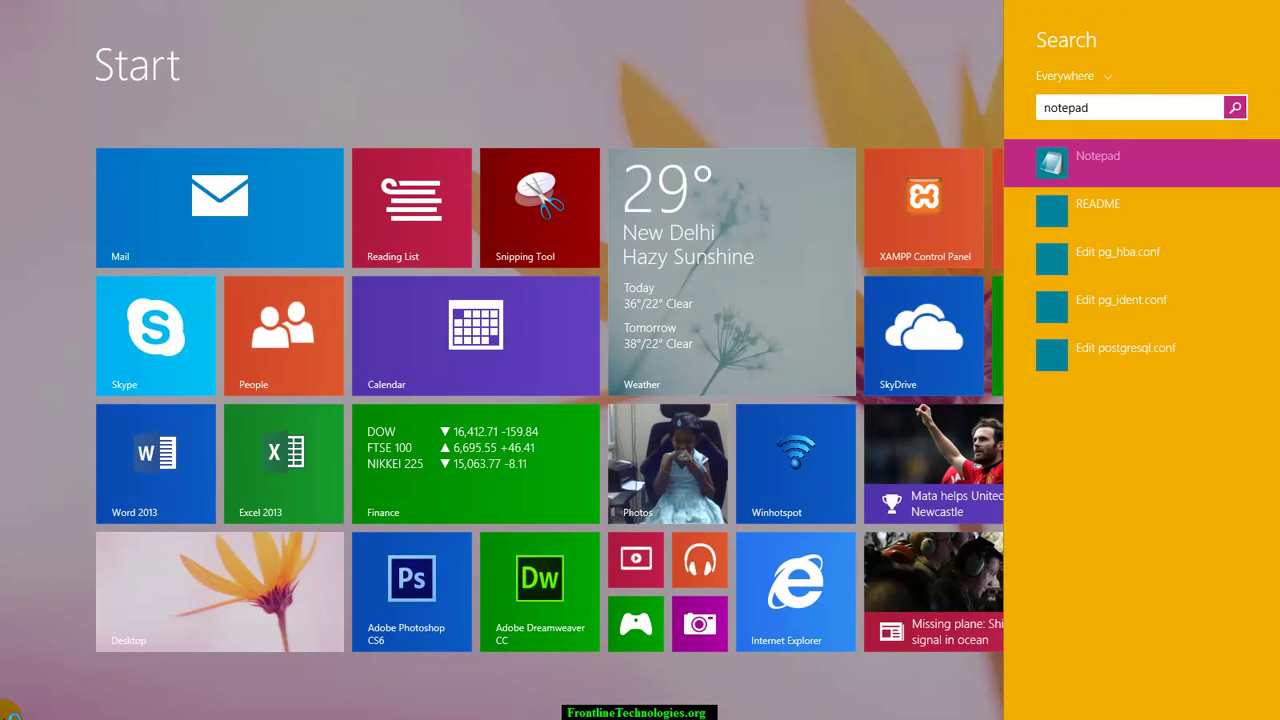
pyautogui.press('Return')
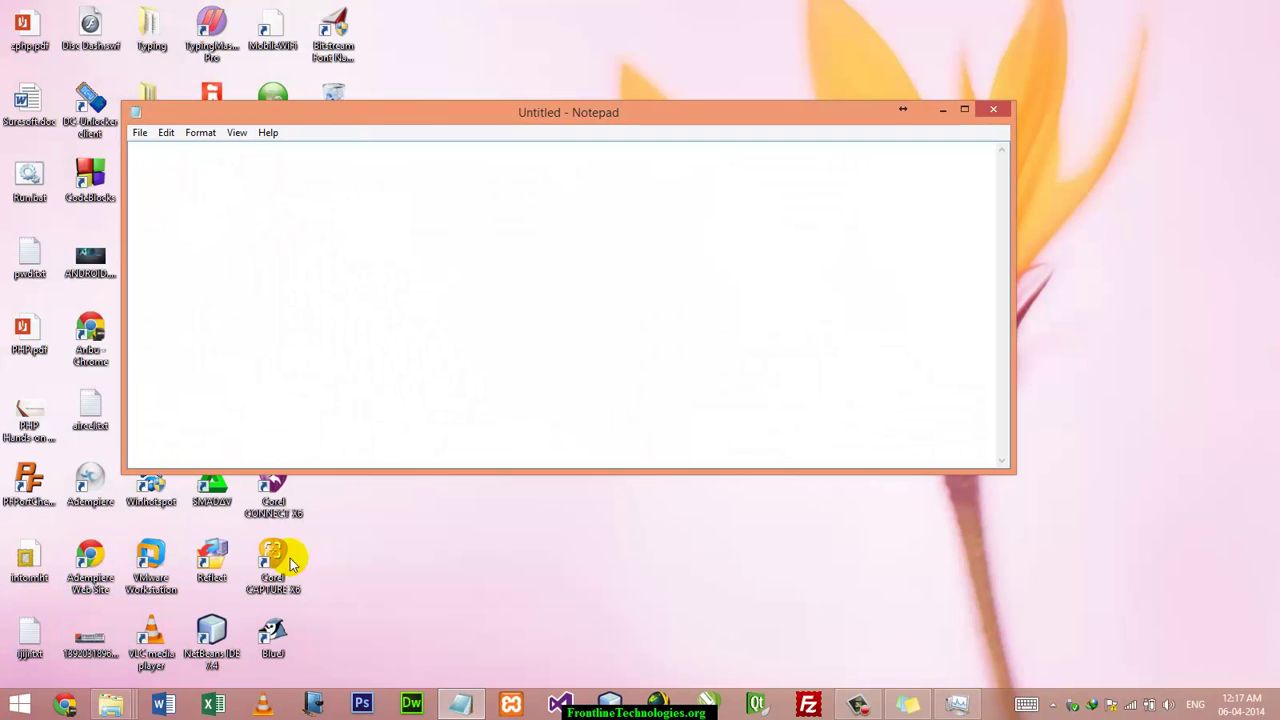
pyautogui.moveTo(603, 118); pyautogui.dragTo(767, 131)
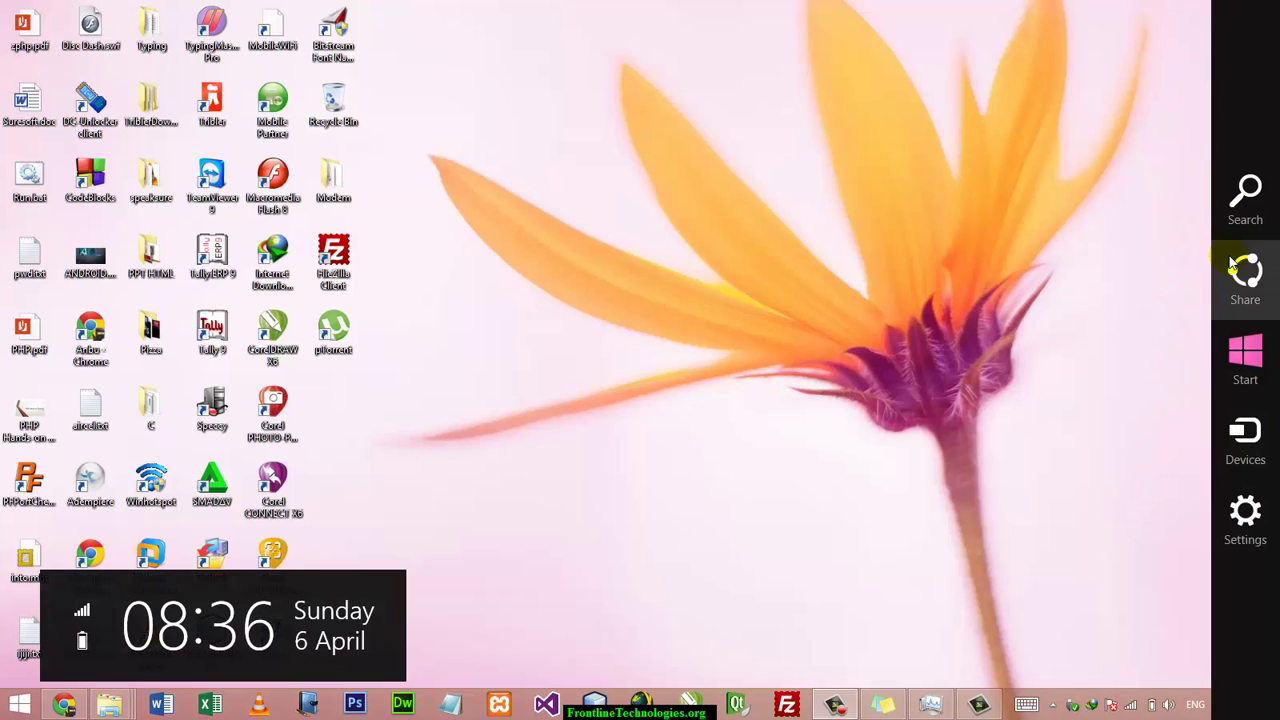
# Step: Reveal and dismiss the Charms bar over the desktop several times to examine its Search, Share, Start, Devices and Settings charms
pyautogui.moveTo(1273, 6)
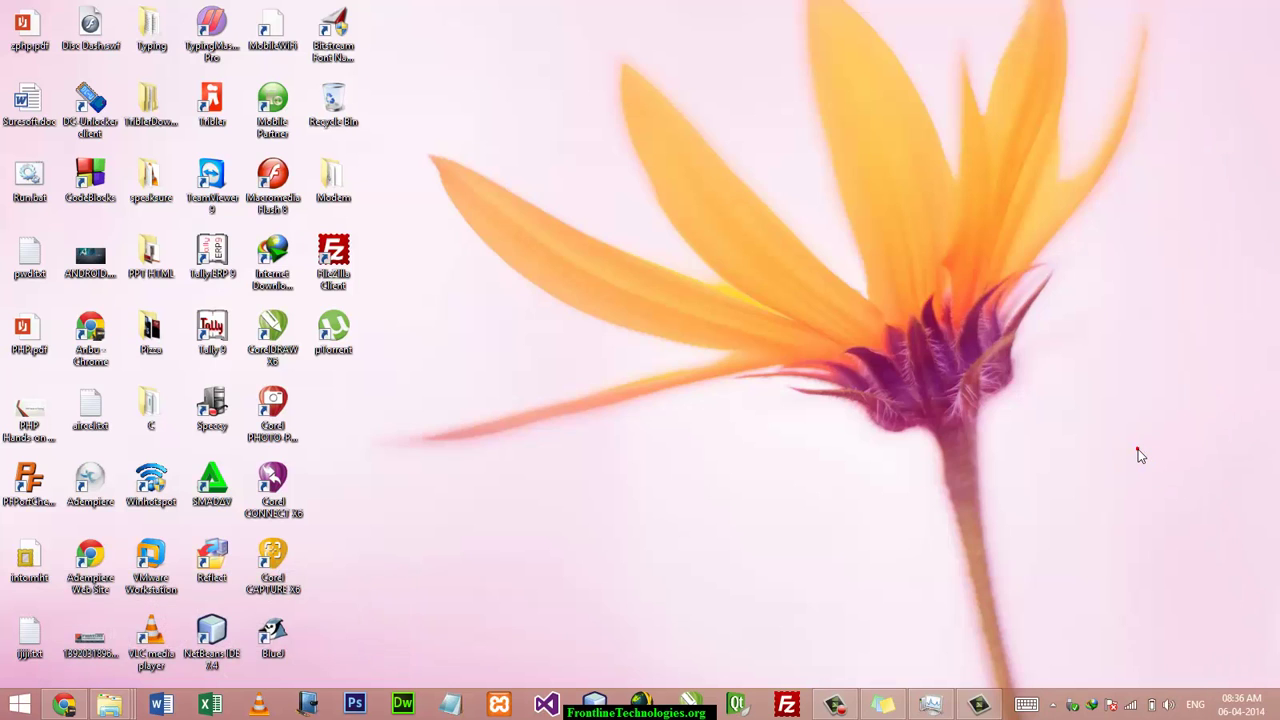
pyautogui.press('super+c')
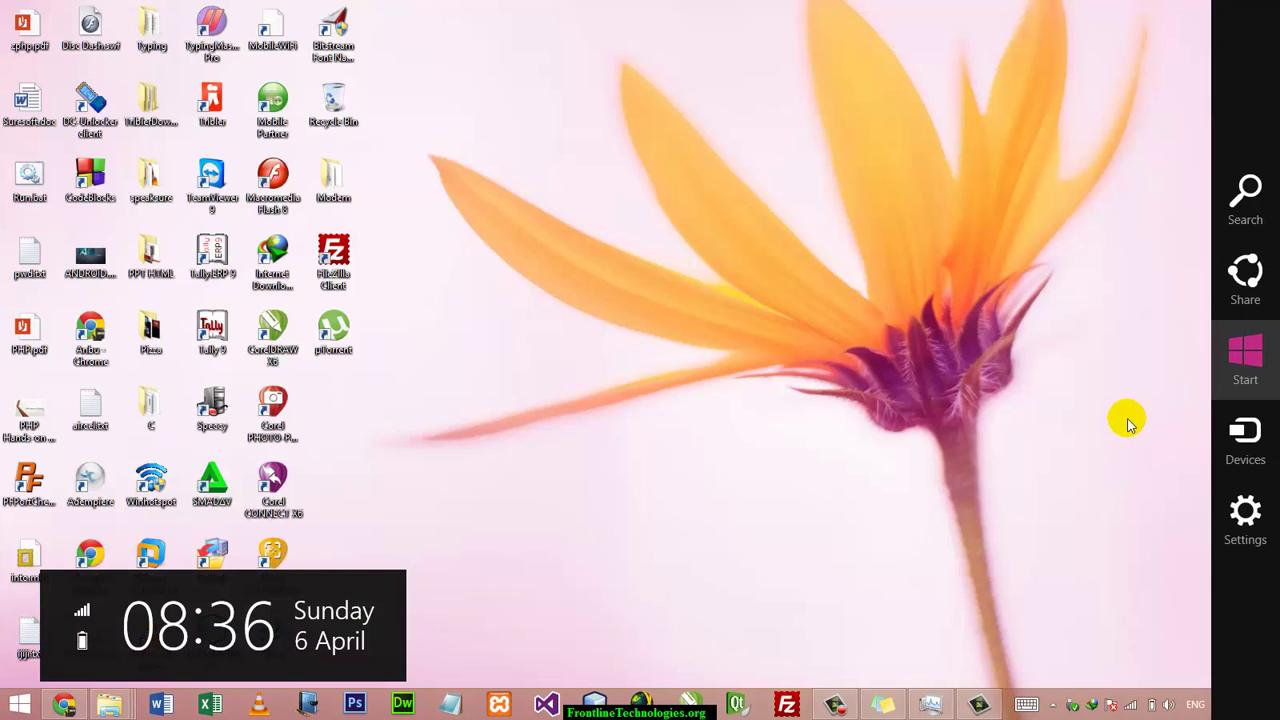
pyautogui.click(1121, 414)
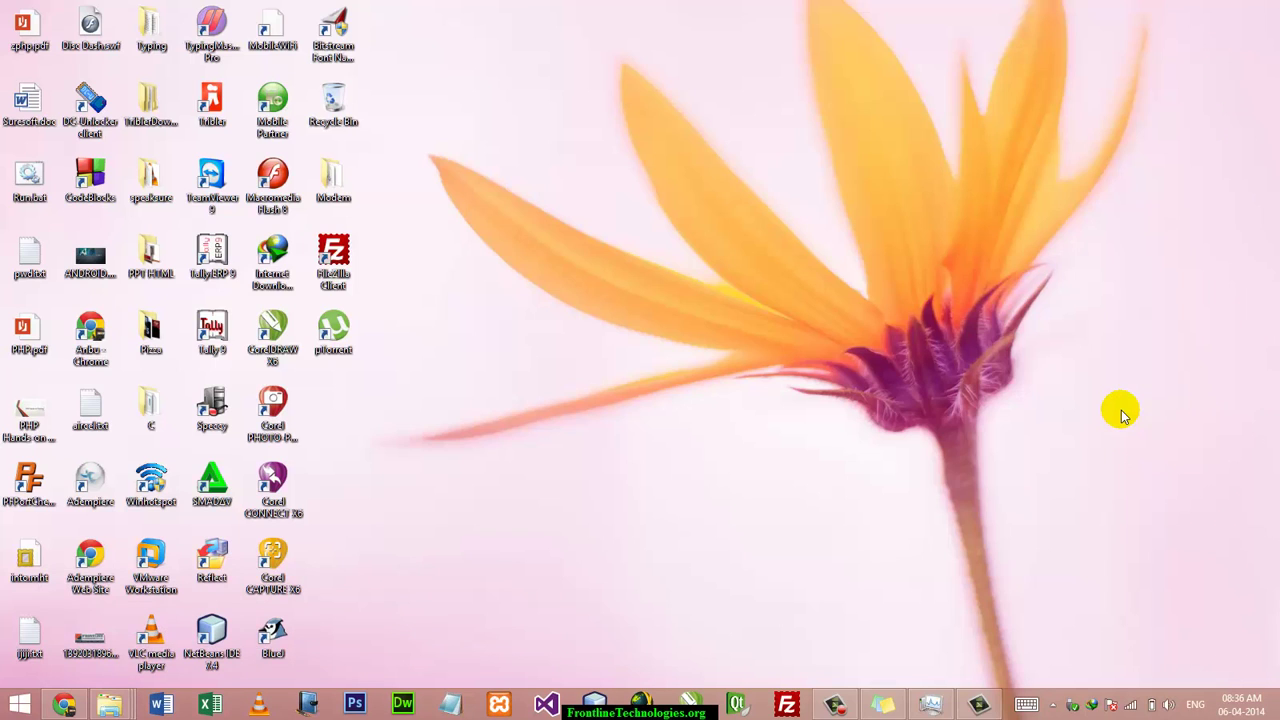
pyautogui.press('super+c')
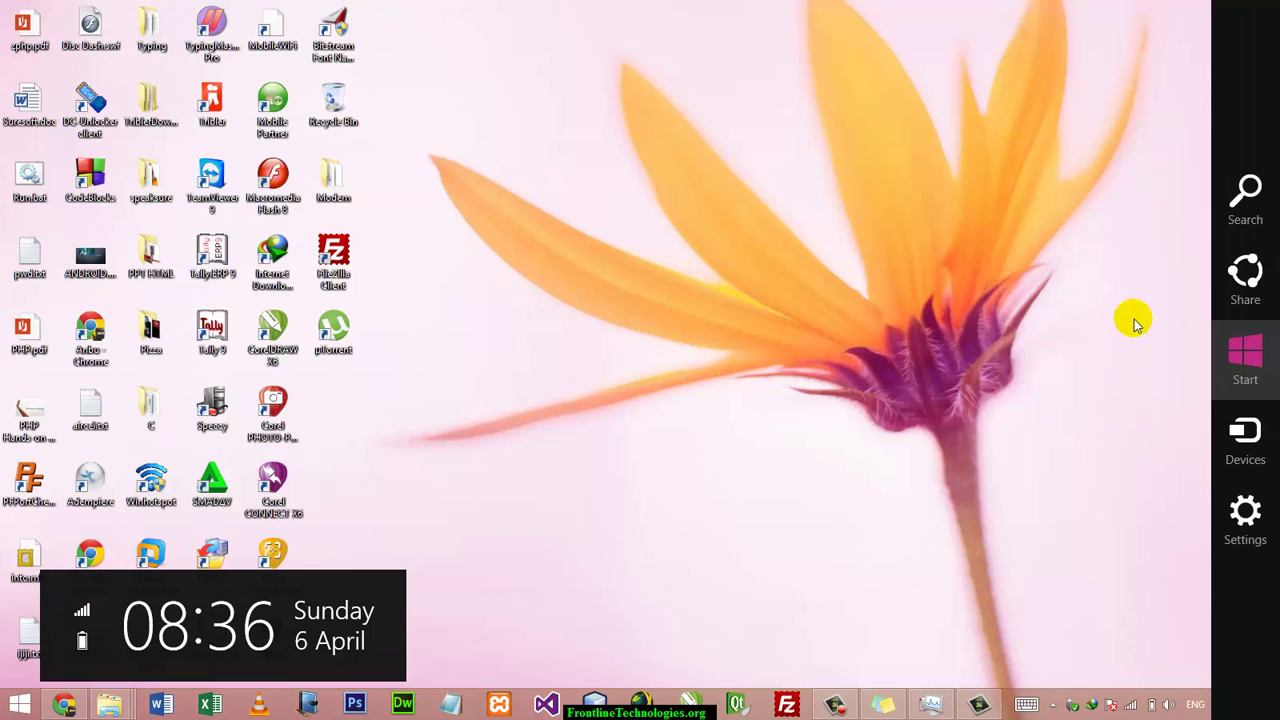
pyautogui.click(1122, 128)
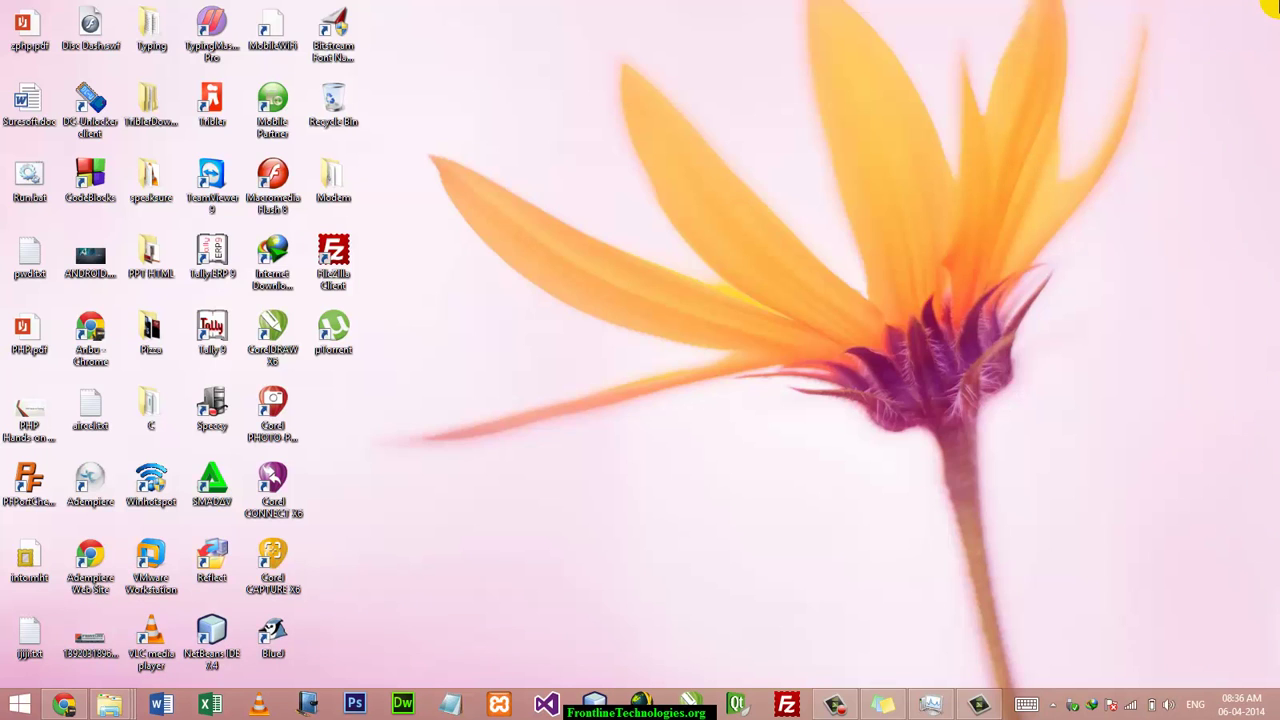
pyautogui.moveTo(1270, 712)
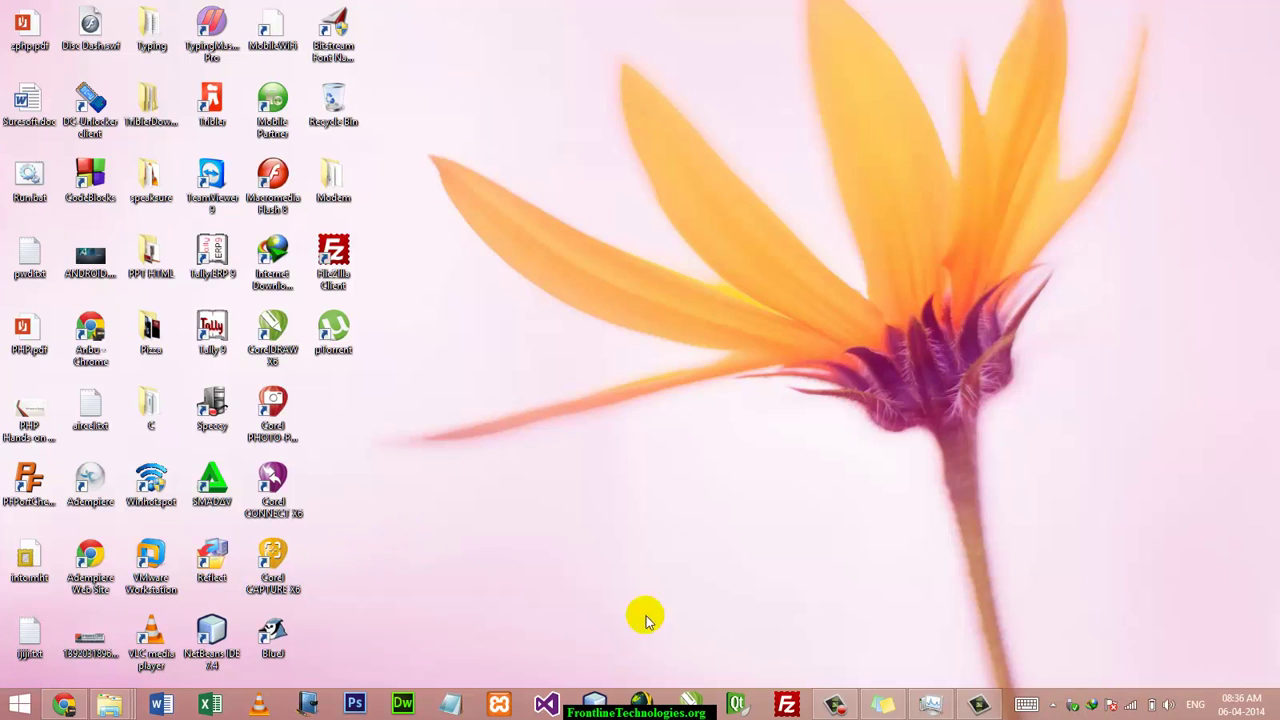
pyautogui.moveTo(1257, 151)
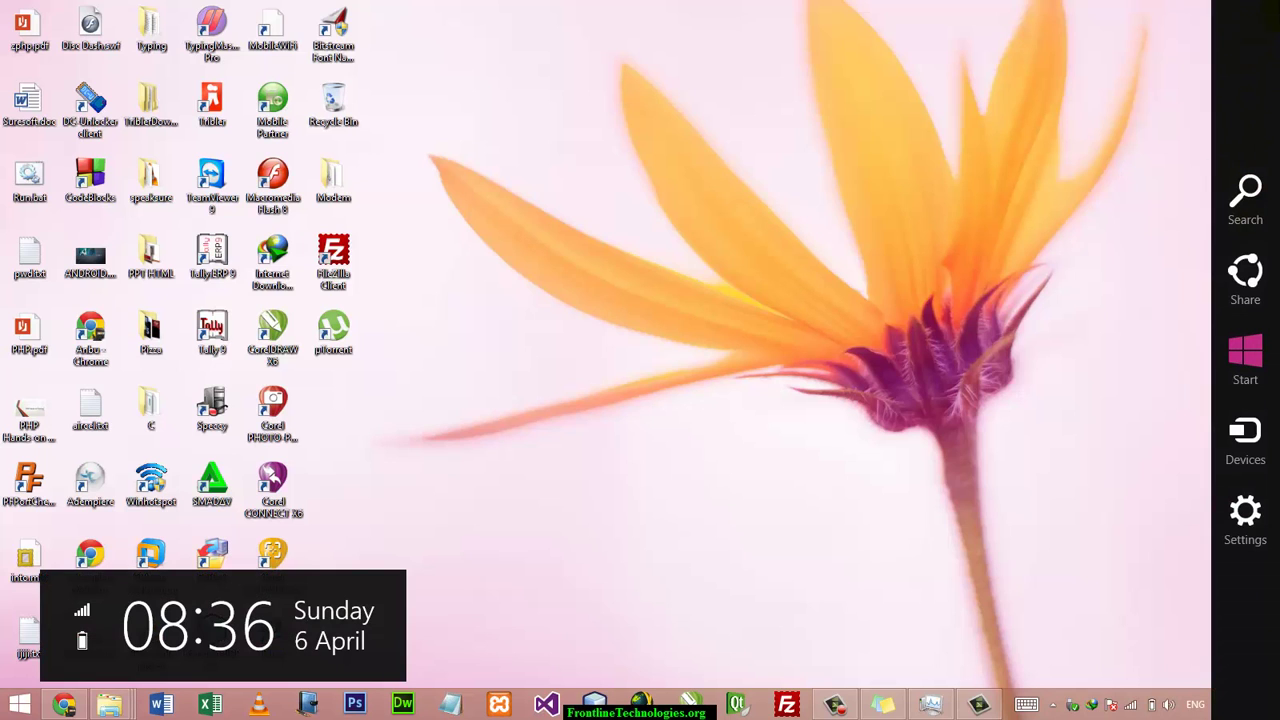
pyautogui.moveTo(1270, 690)
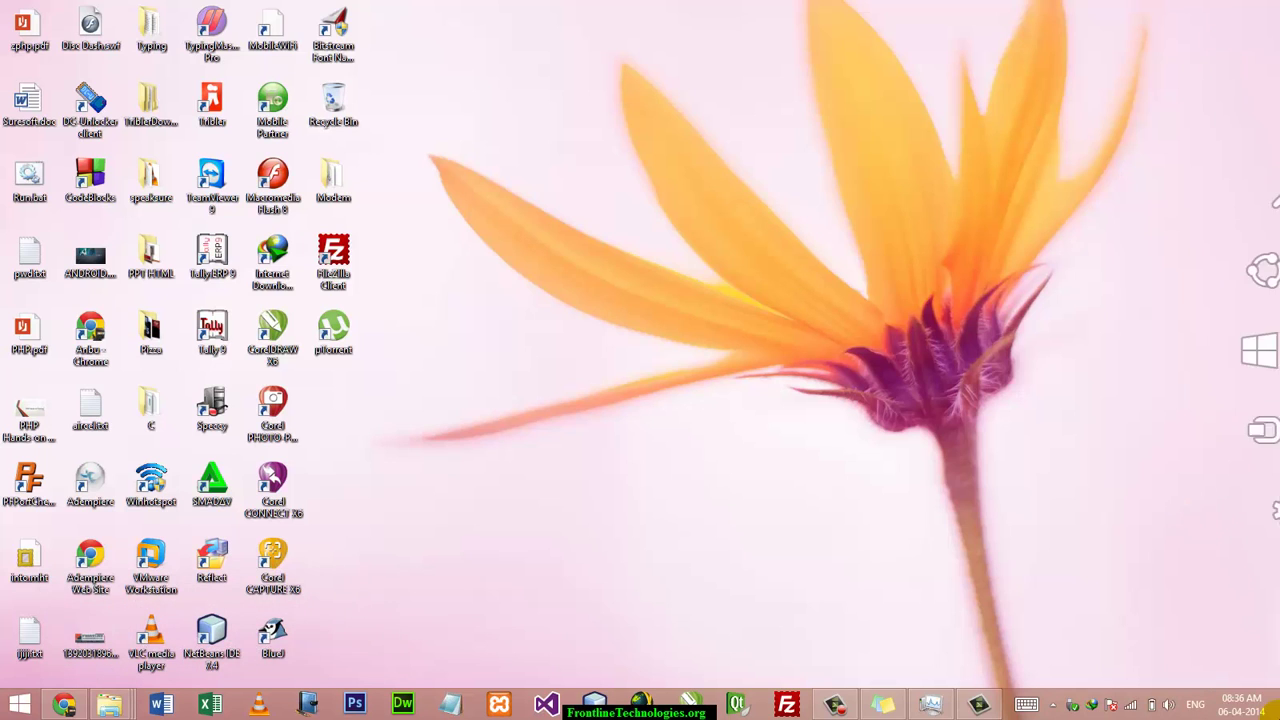
pyautogui.moveTo(1206, 466)
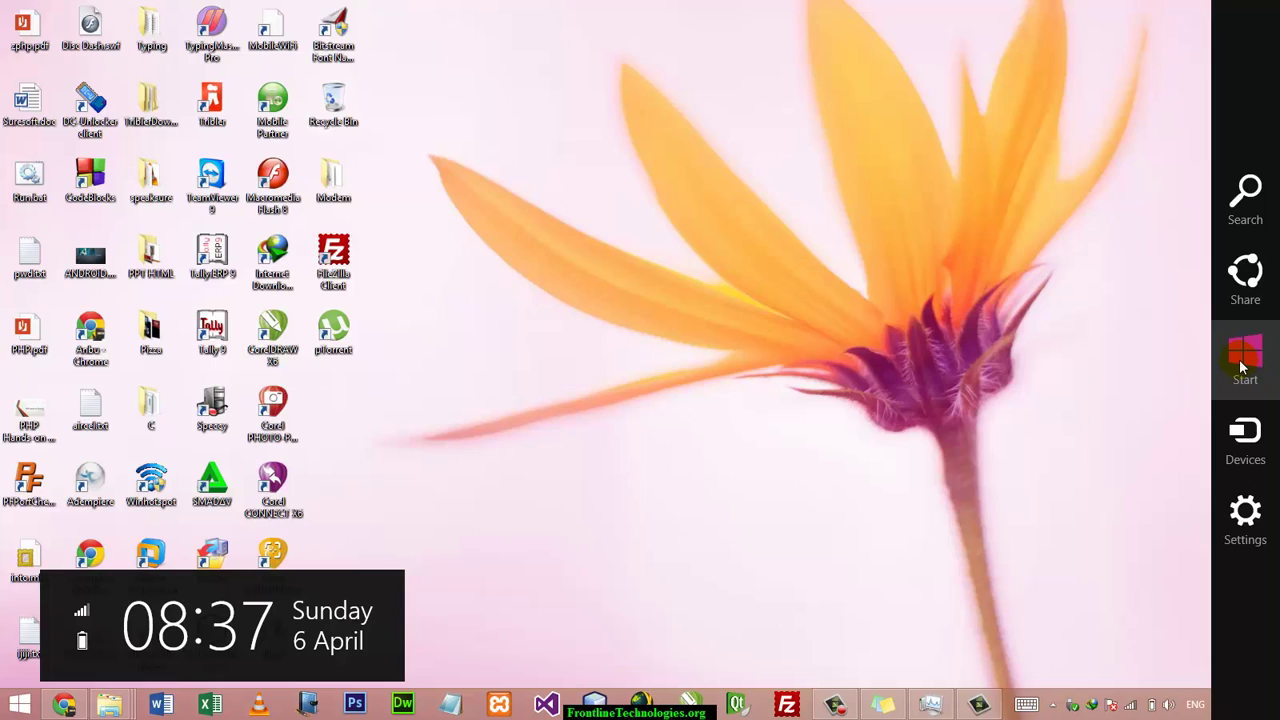
# Step: Switch between the Start screen and the desktop twice, reaching the Start screen through the Start charm the first time
pyautogui.click(1243, 368)
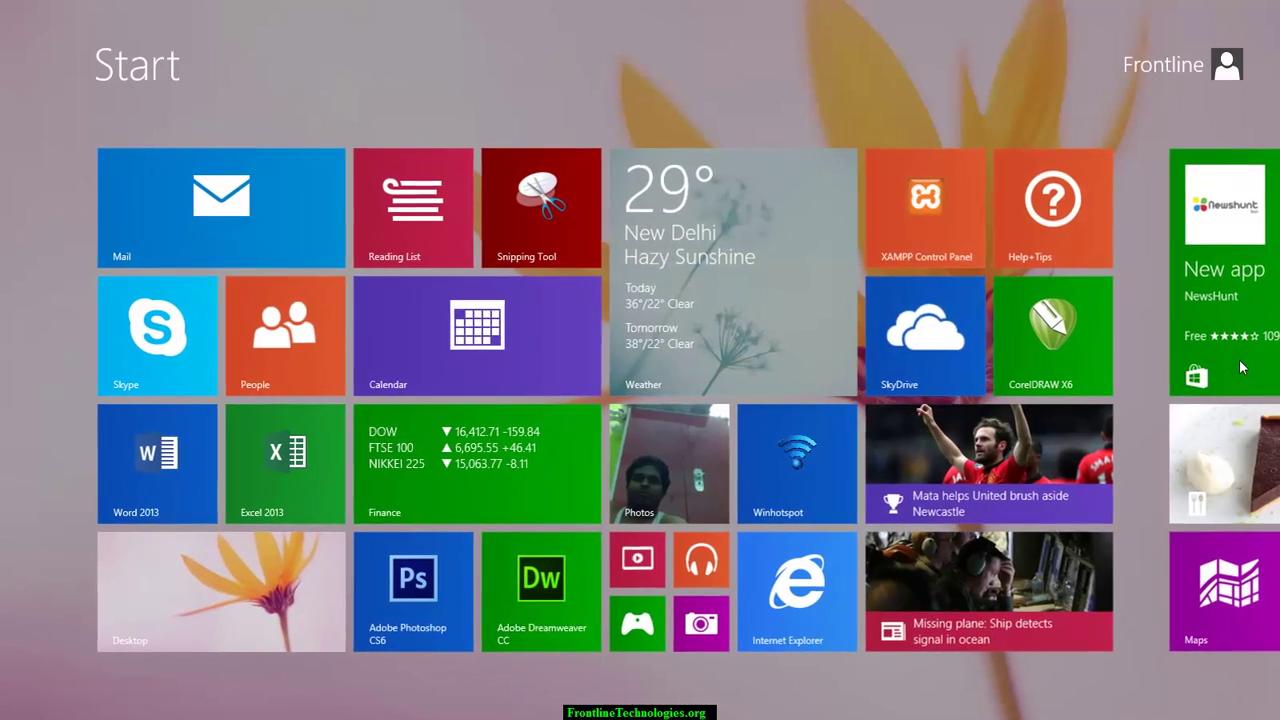
pyautogui.click(218, 609)
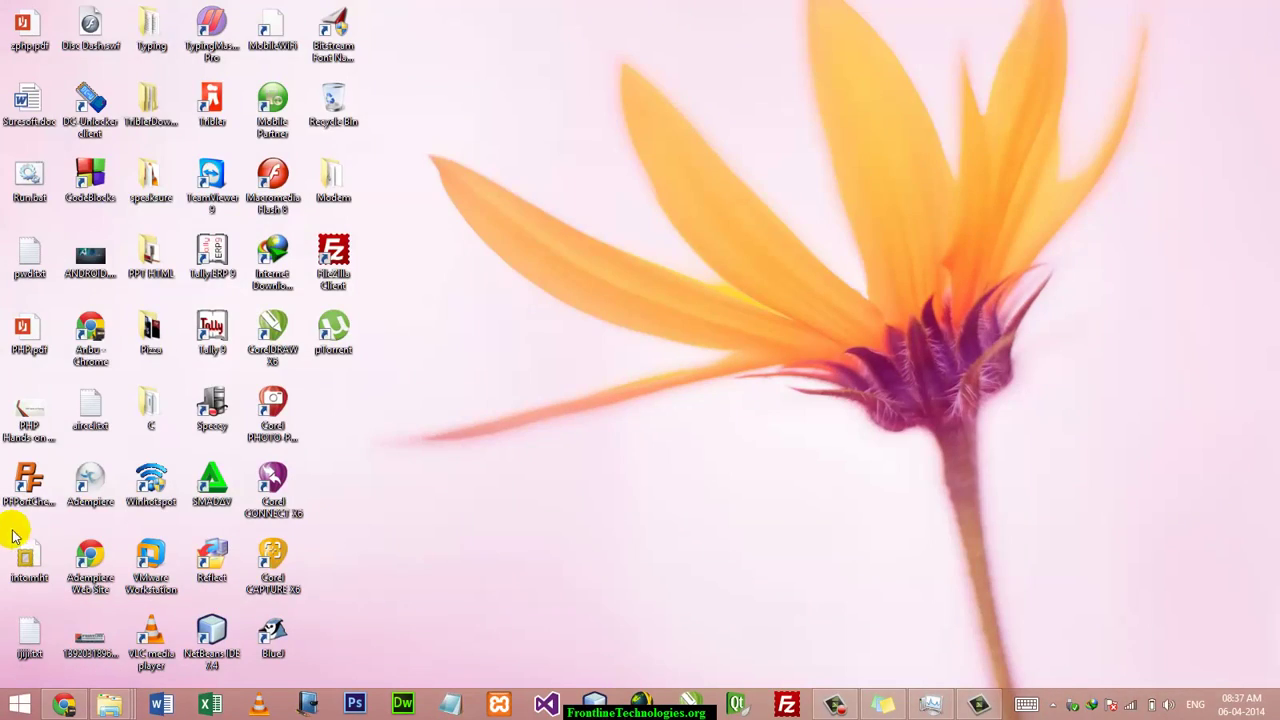
pyautogui.click(4, 715)
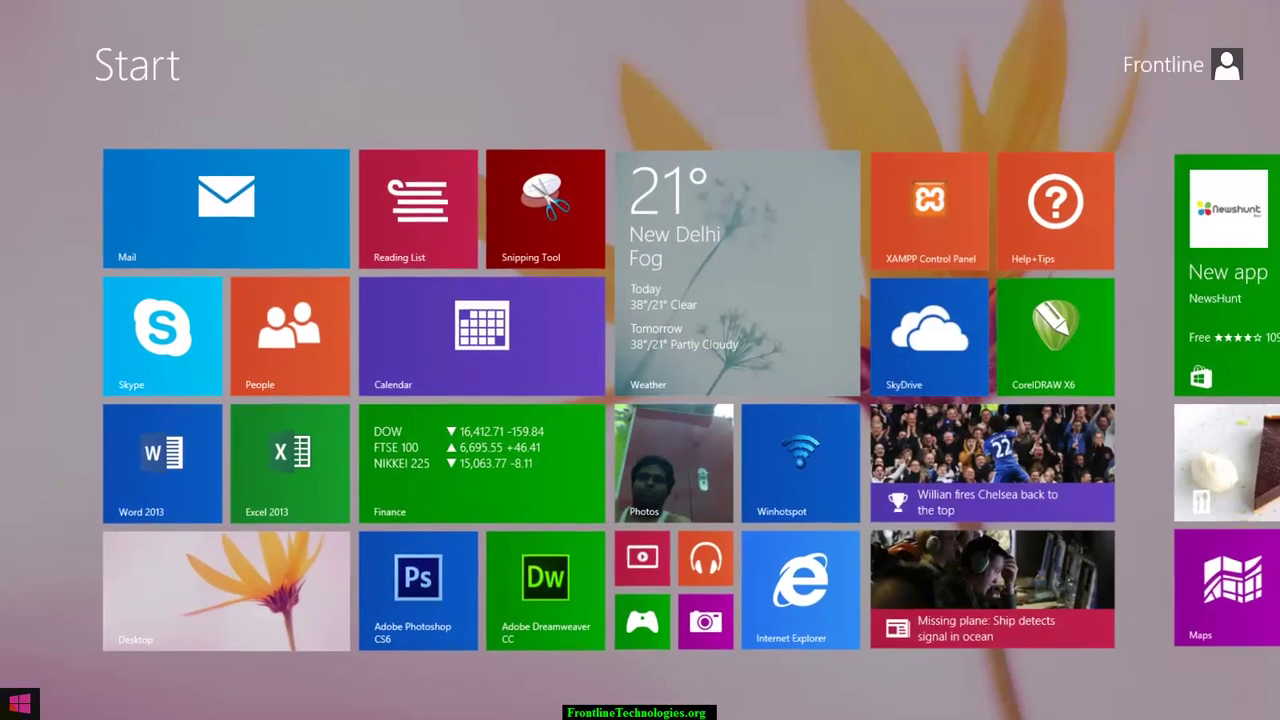
pyautogui.click(4, 715)
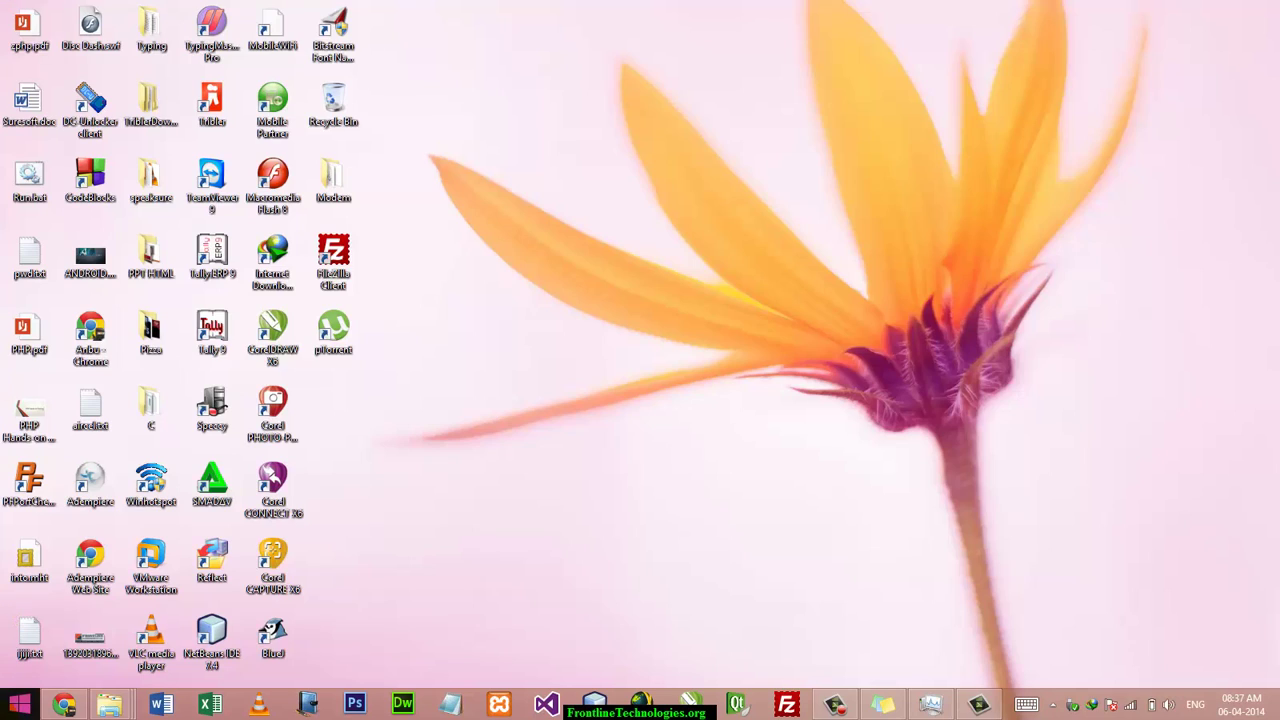
# Step: Launch the Photos app from the Start screen, reveal the list of running apps and return to the Start screen from it
pyautogui.click(19, 705)
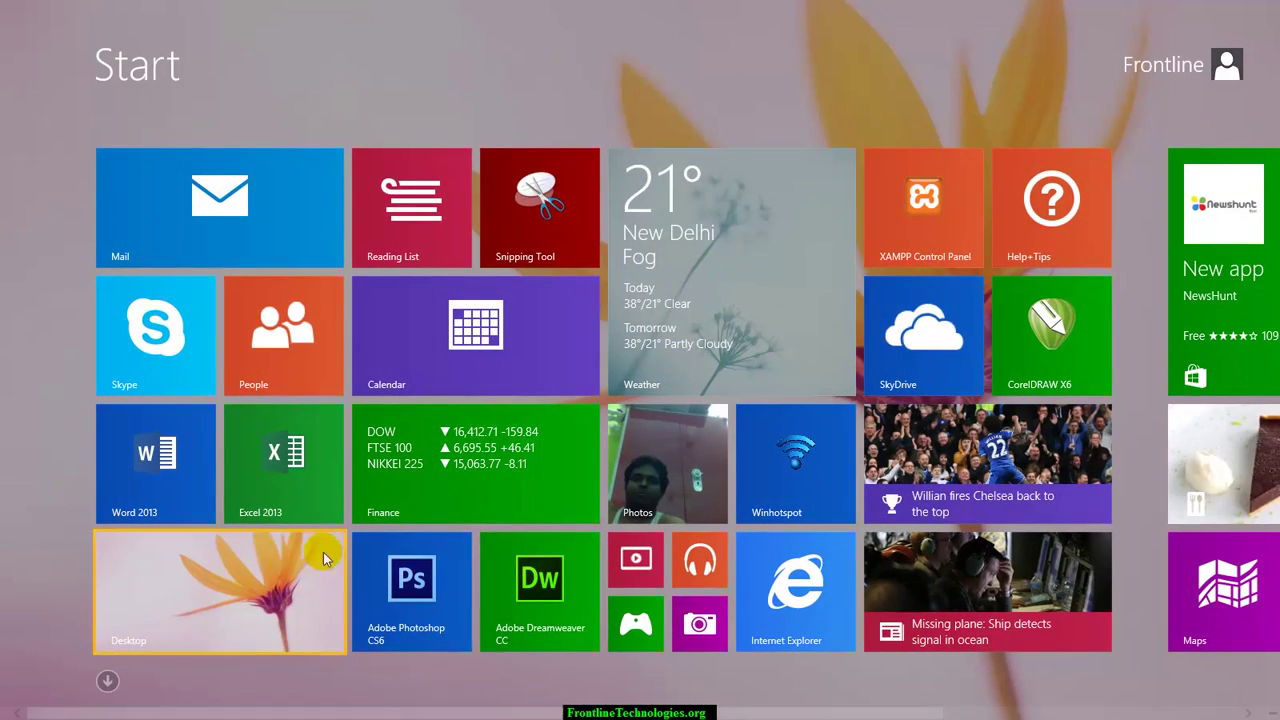
pyautogui.click(631, 519)
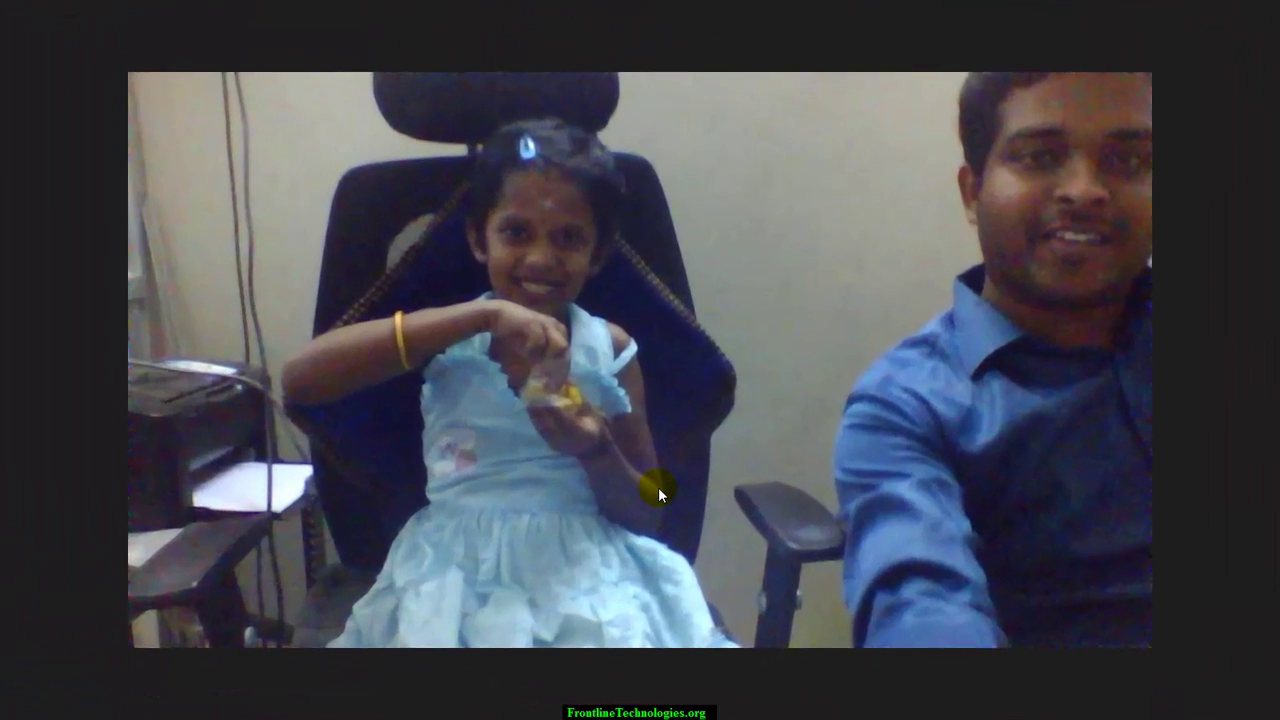
pyautogui.moveTo(4, 6)
pyautogui.moveTo(5, 262)
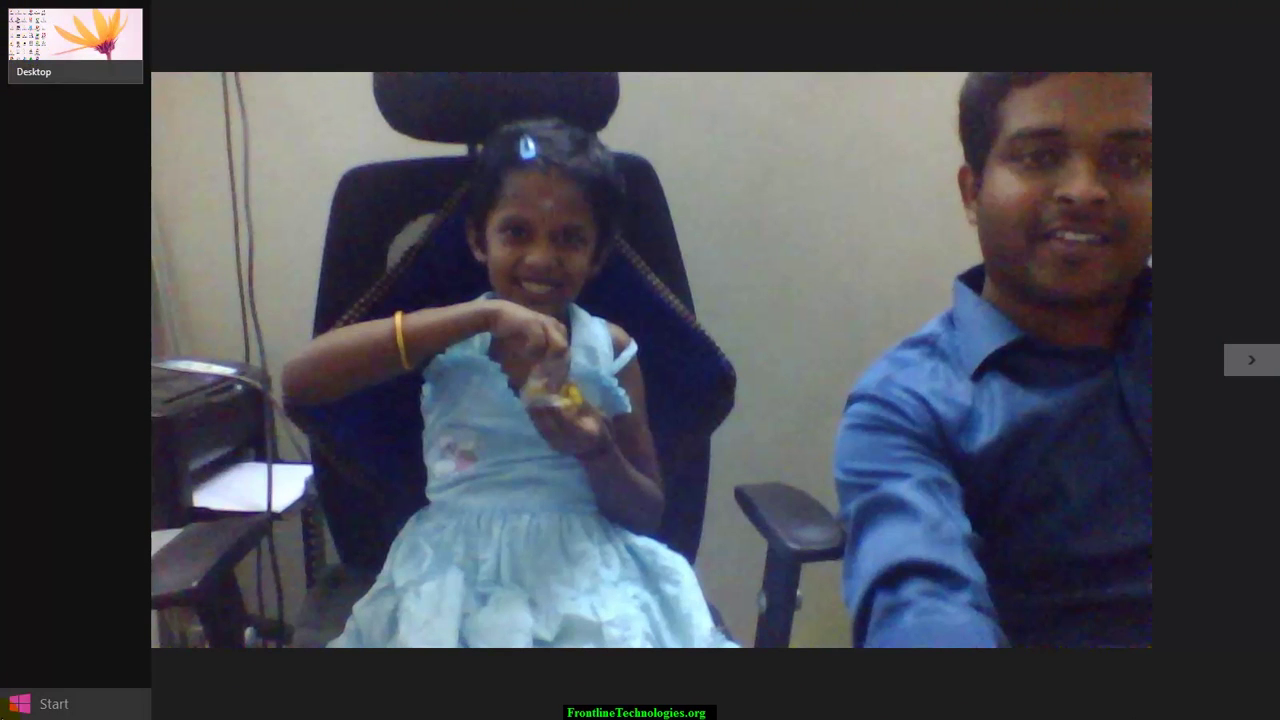
pyautogui.click(54, 704)
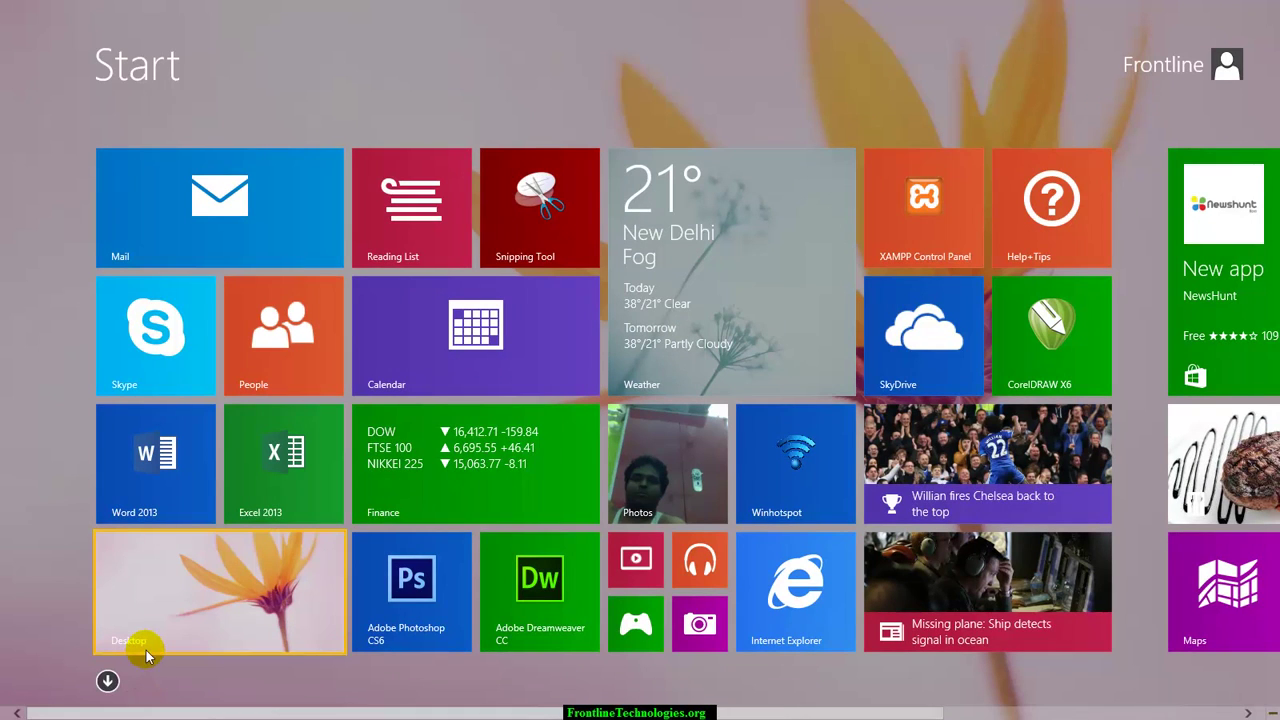
# Step: Launch the Calendar app, reveal the running apps without signing in, and go back through the Start screen to the desktop
pyautogui.click(379, 347)
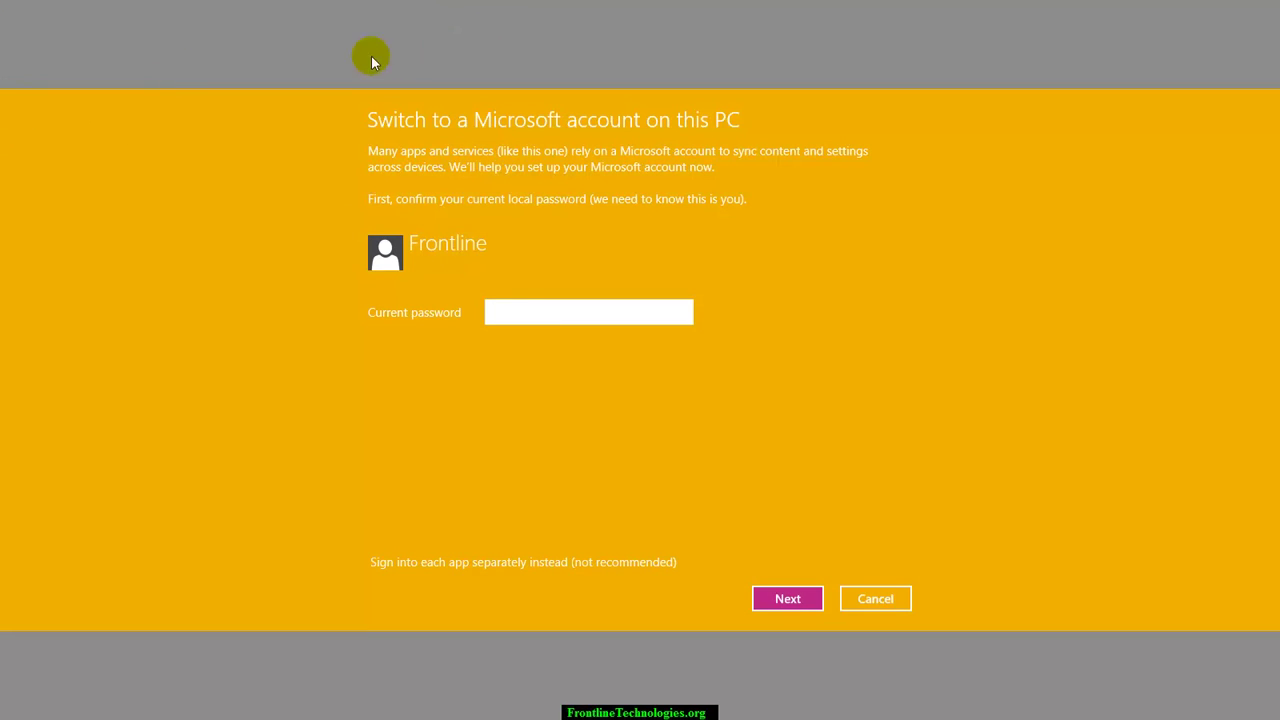
pyautogui.moveTo(3, 90)
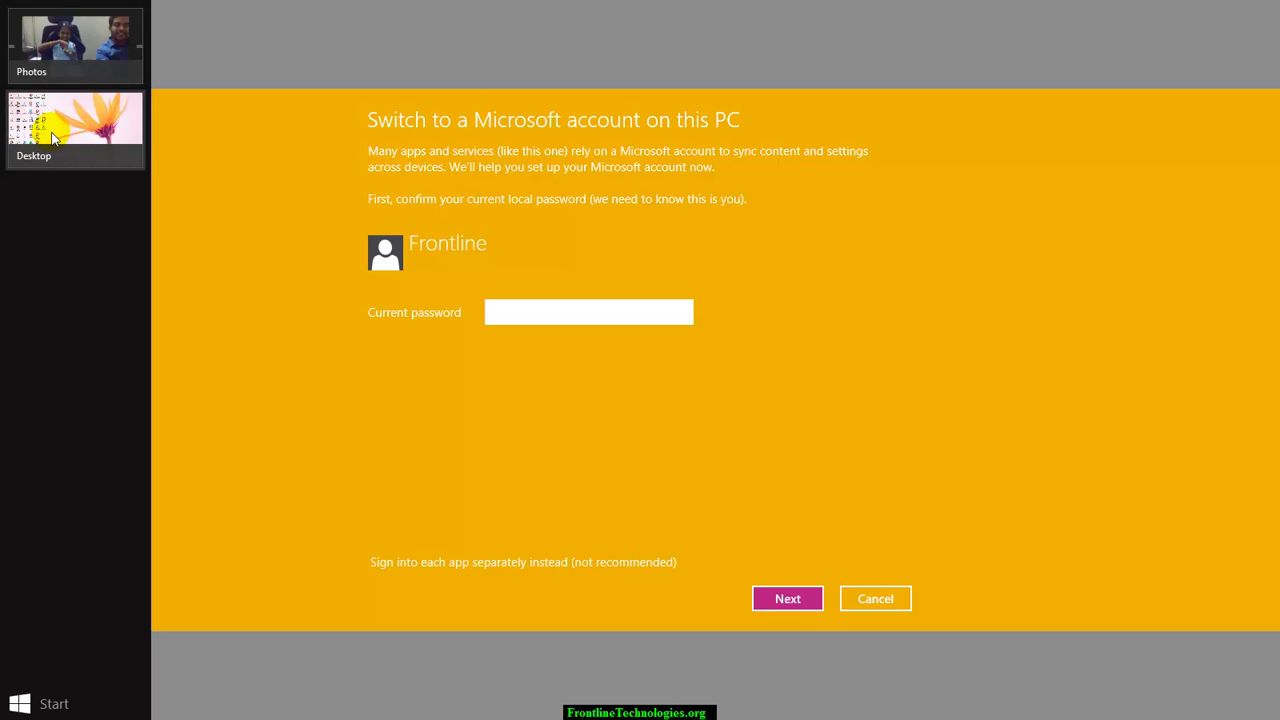
pyautogui.click(12, 704)
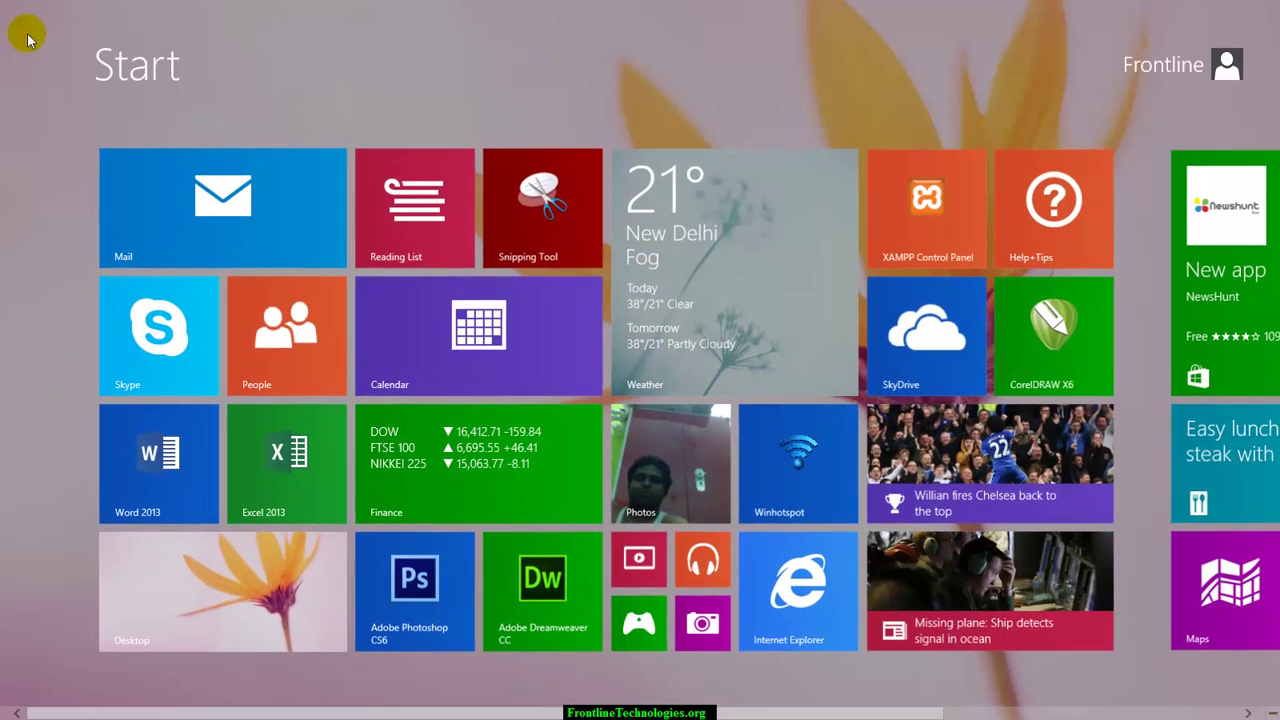
pyautogui.click(246, 604)
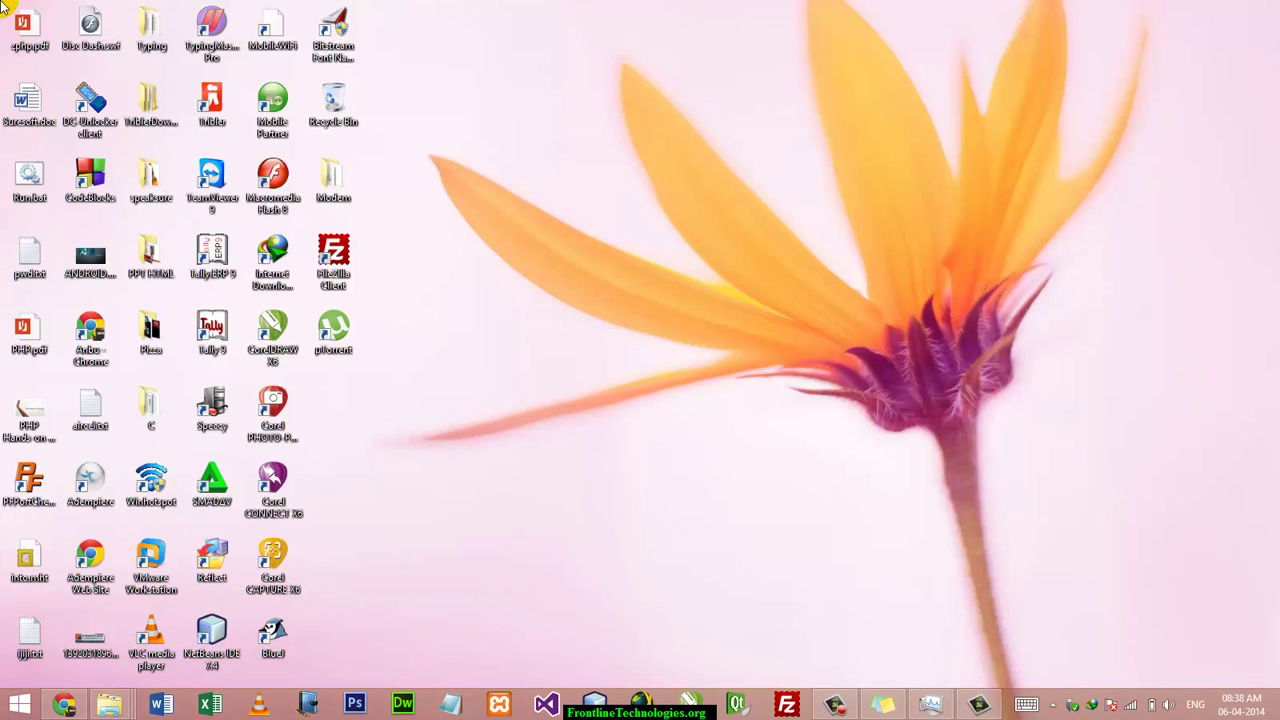
# Step: Show the list of running apps over the desktop and close the Calendar app from it
pyautogui.moveTo(3, 5)
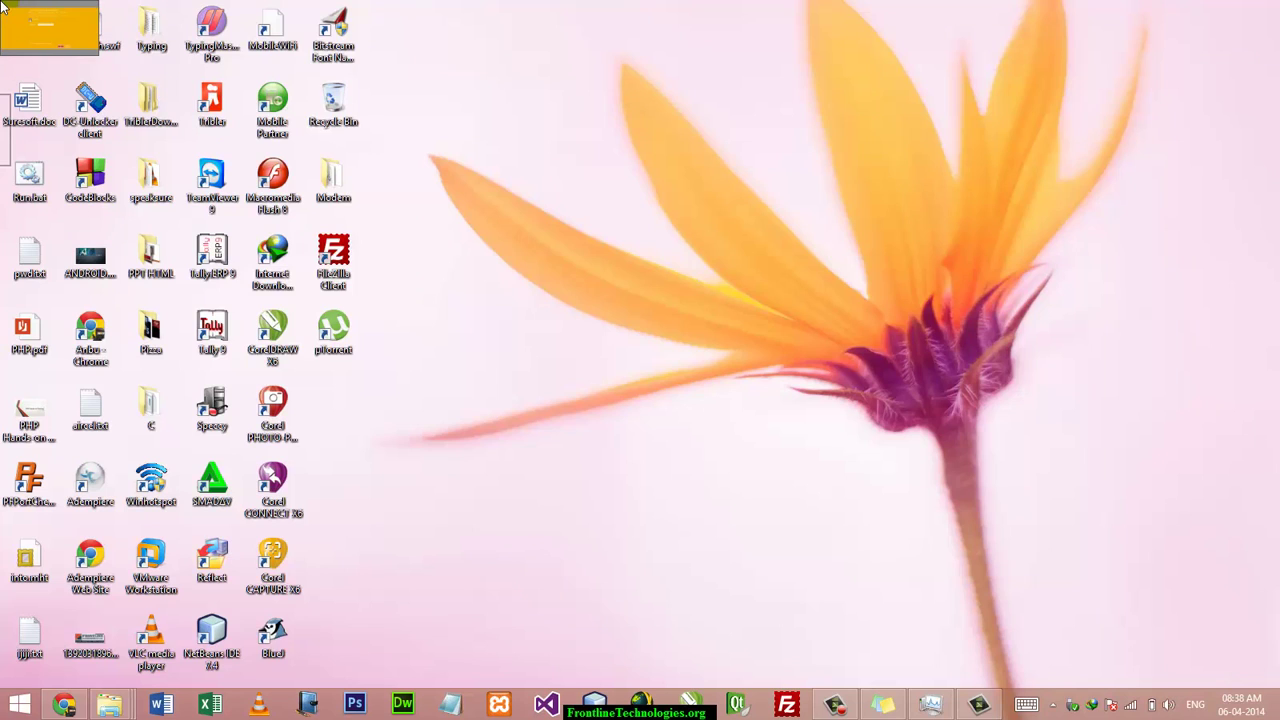
pyautogui.moveTo(5, 125)
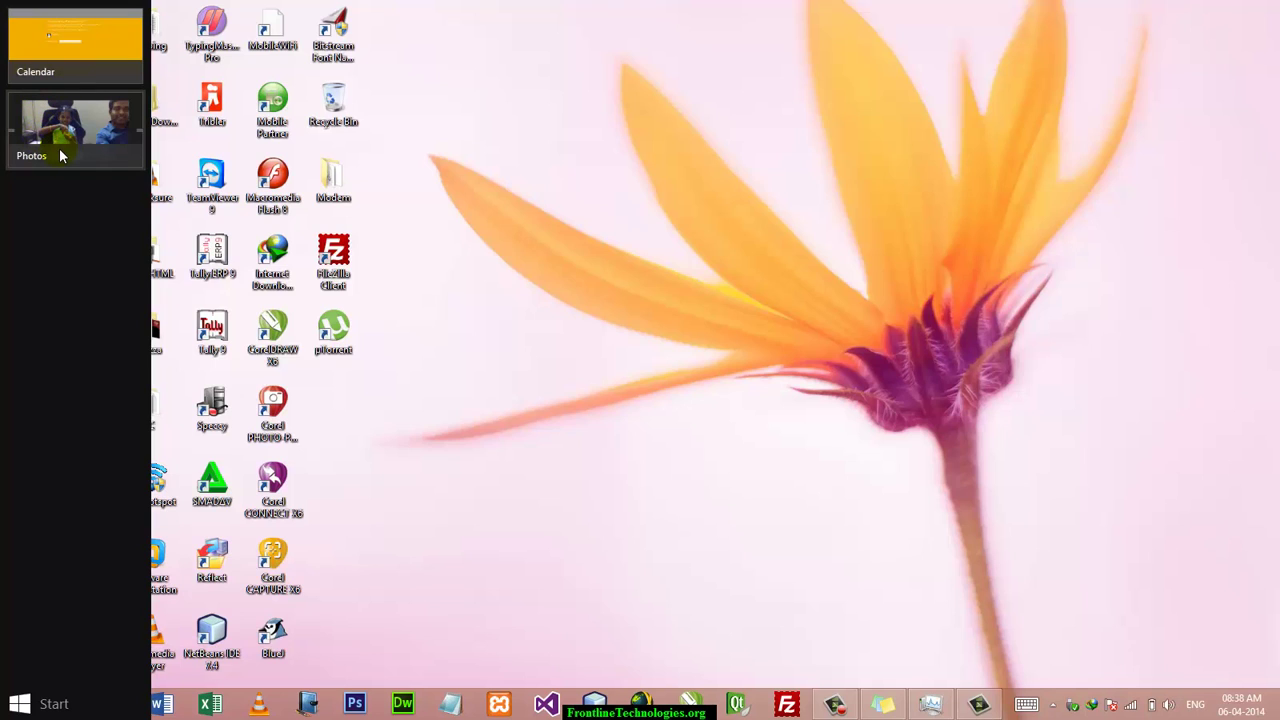
pyautogui.rightClick(56, 38)
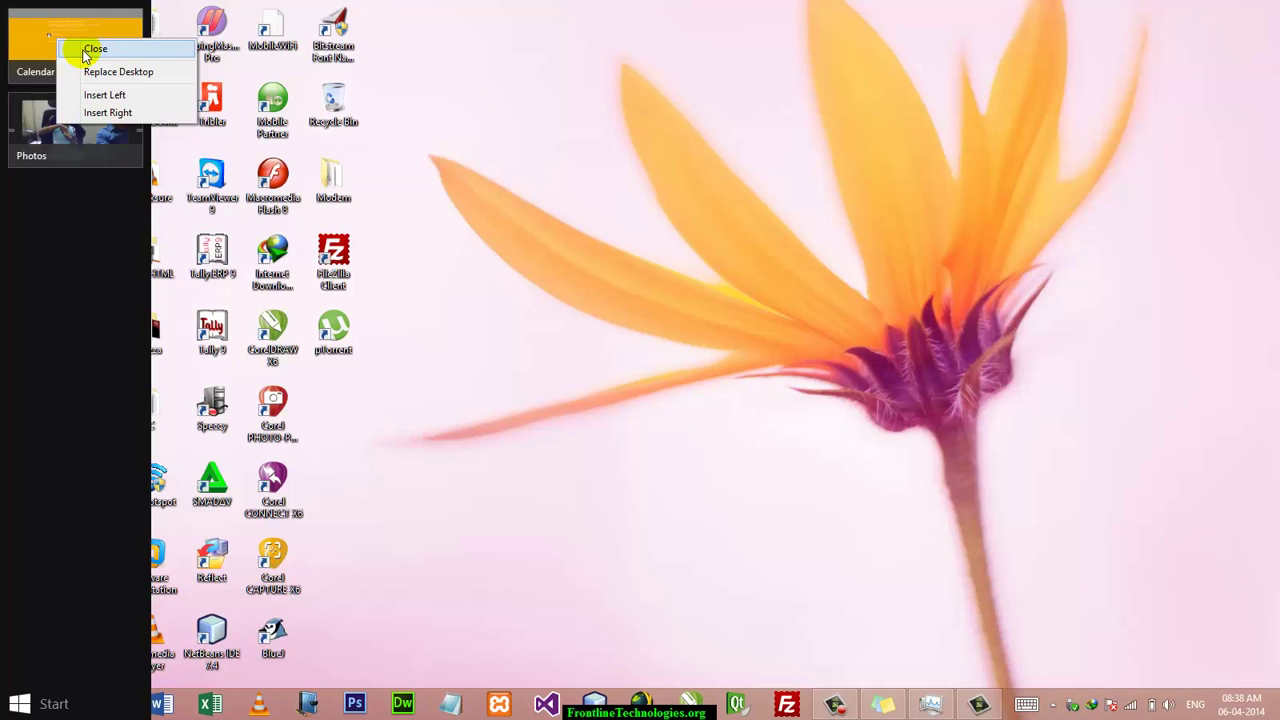
pyautogui.click(88, 50)
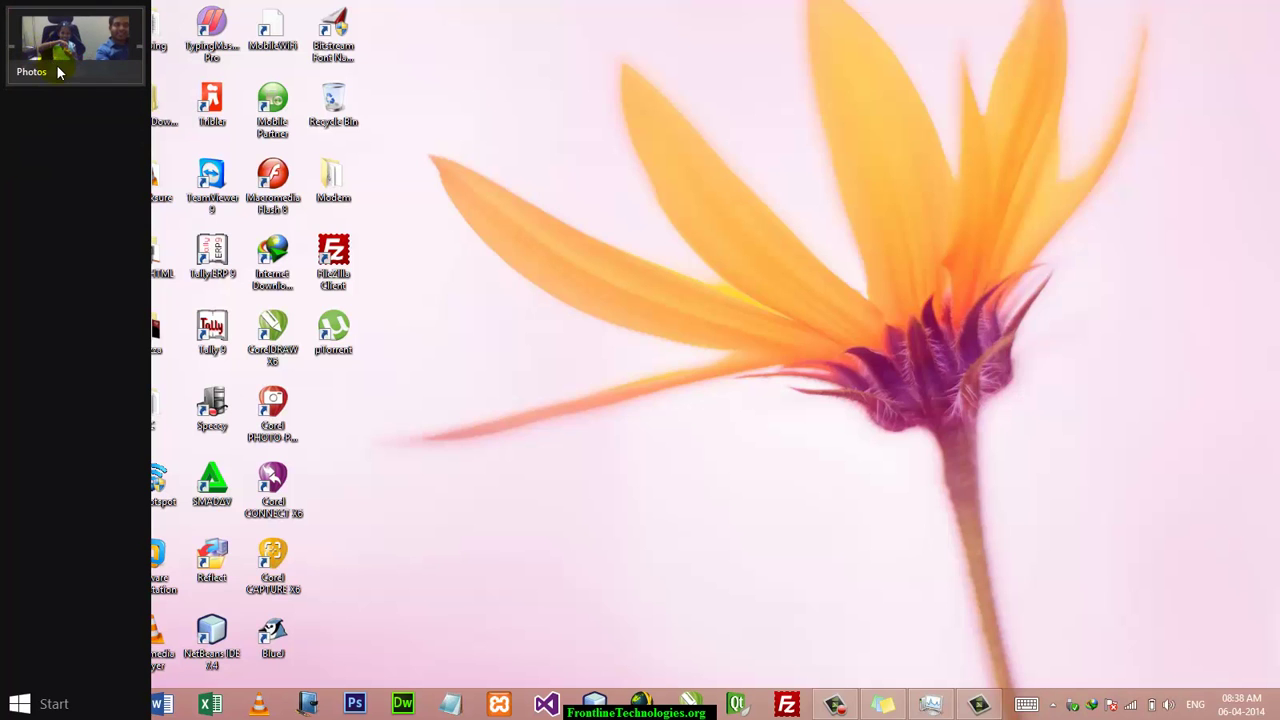
# Step: Switch back and forth between the desktop and the Photos app, ending on the desktop with the running apps list shown
pyautogui.click(4, 5)
pyautogui.click(2, 5)
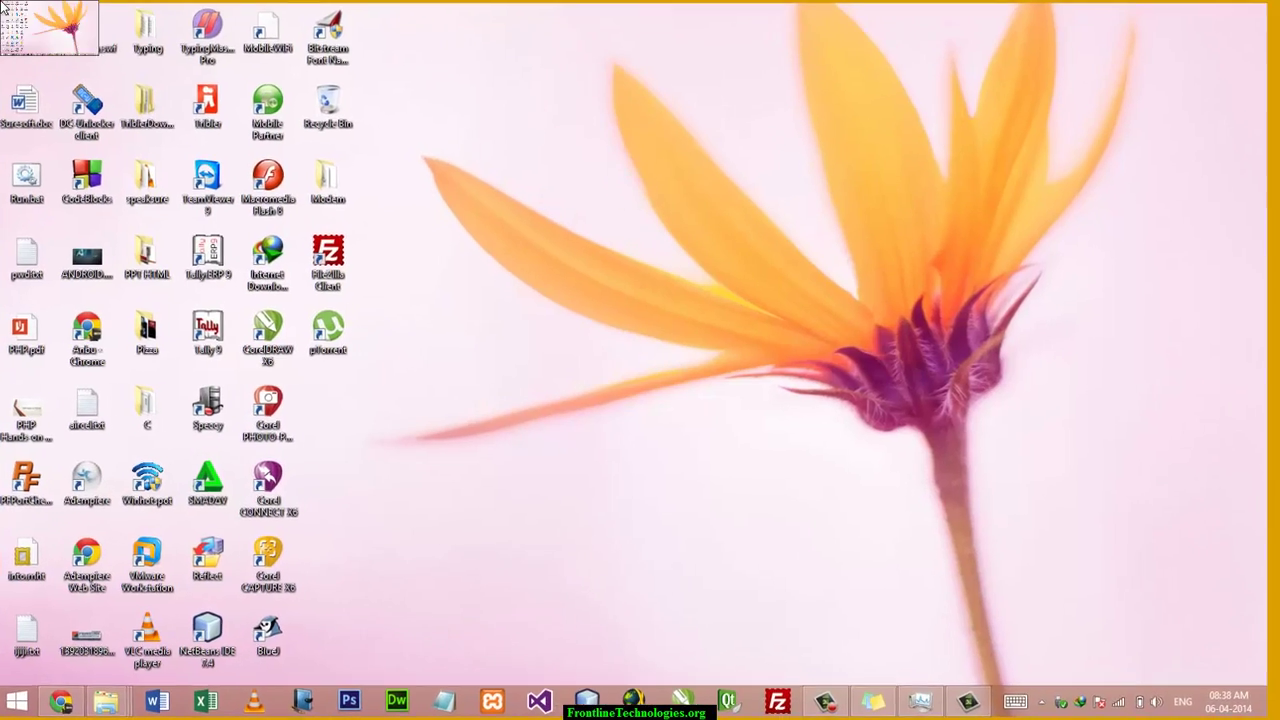
pyautogui.click(4, 6)
pyautogui.click(4, 6)
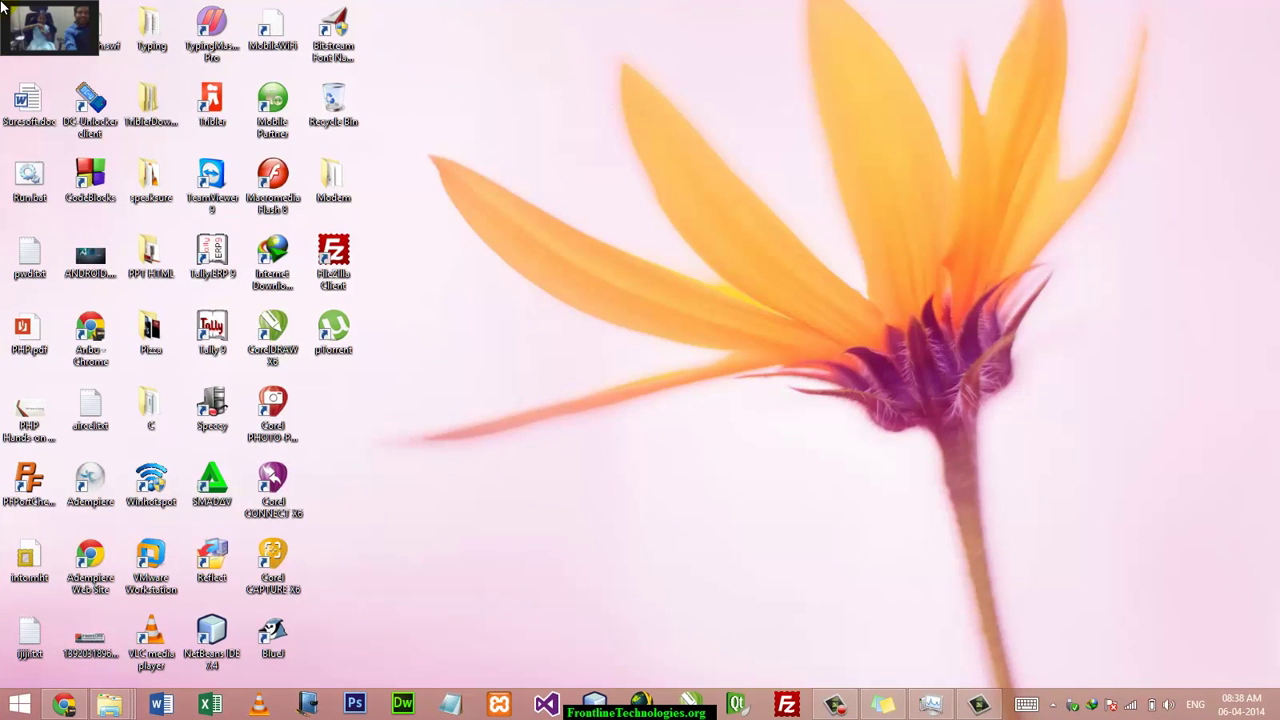
pyautogui.moveTo(3, 600)
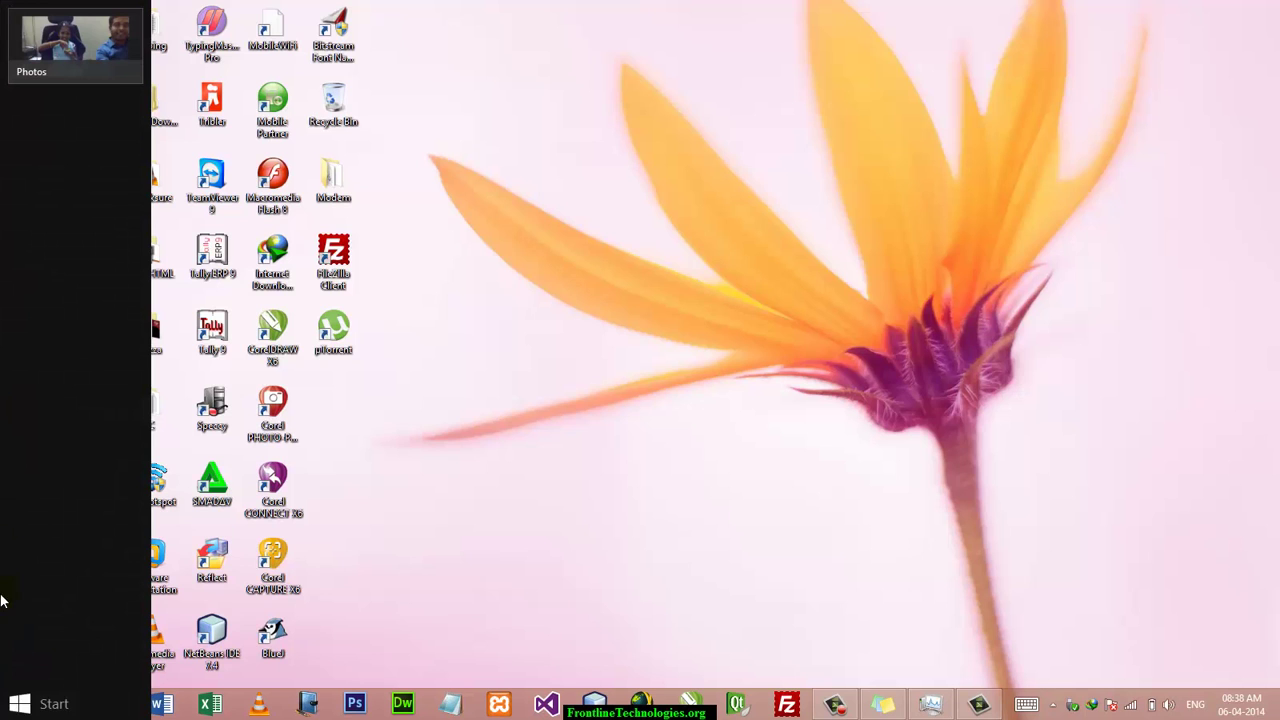
# Step: Switch between the Start screen and the desktop several times, ending on the desktop
pyautogui.click(47, 708)
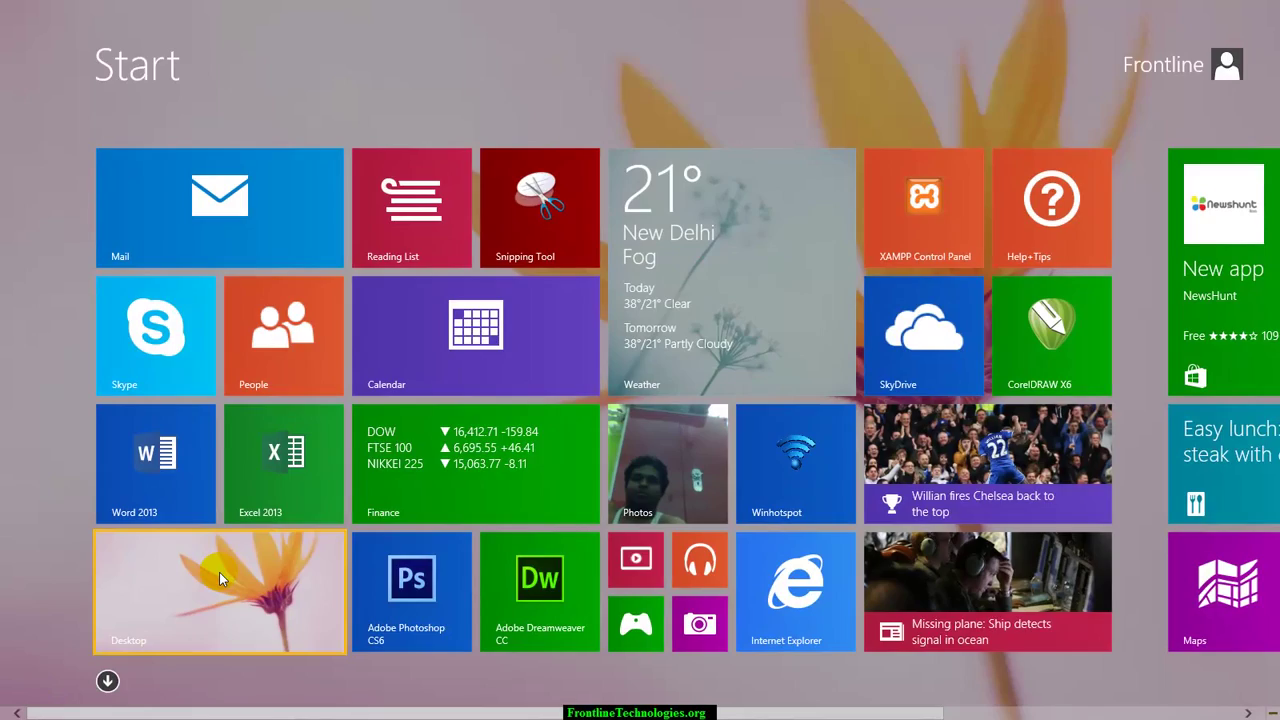
pyautogui.click(219, 572)
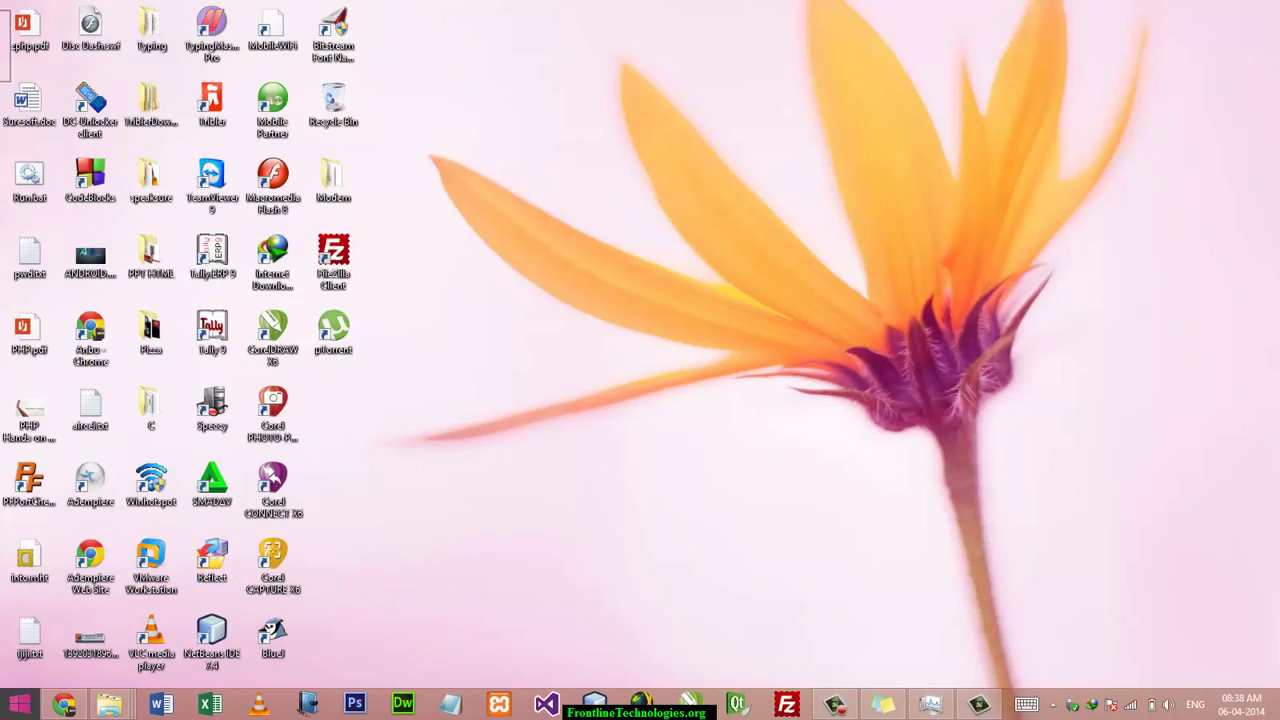
pyautogui.click(20, 704)
pyautogui.click(20, 704)
pyautogui.click(20, 704)
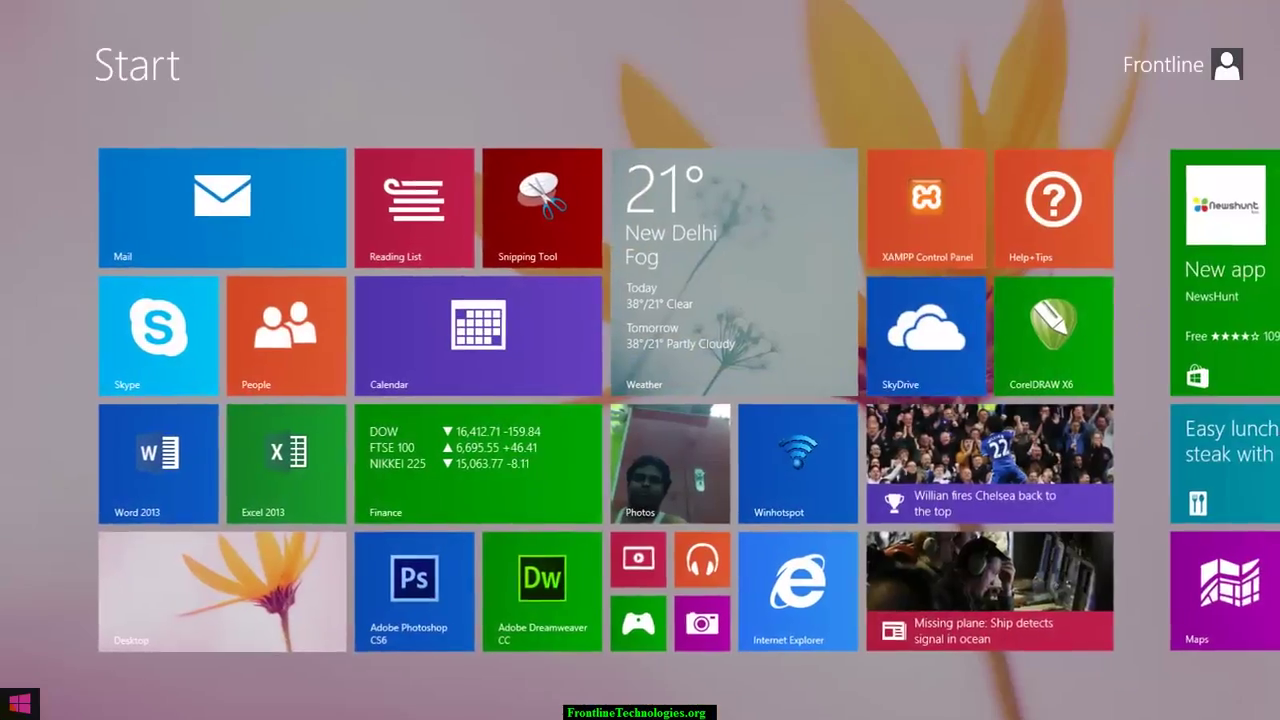
pyautogui.click(20, 704)
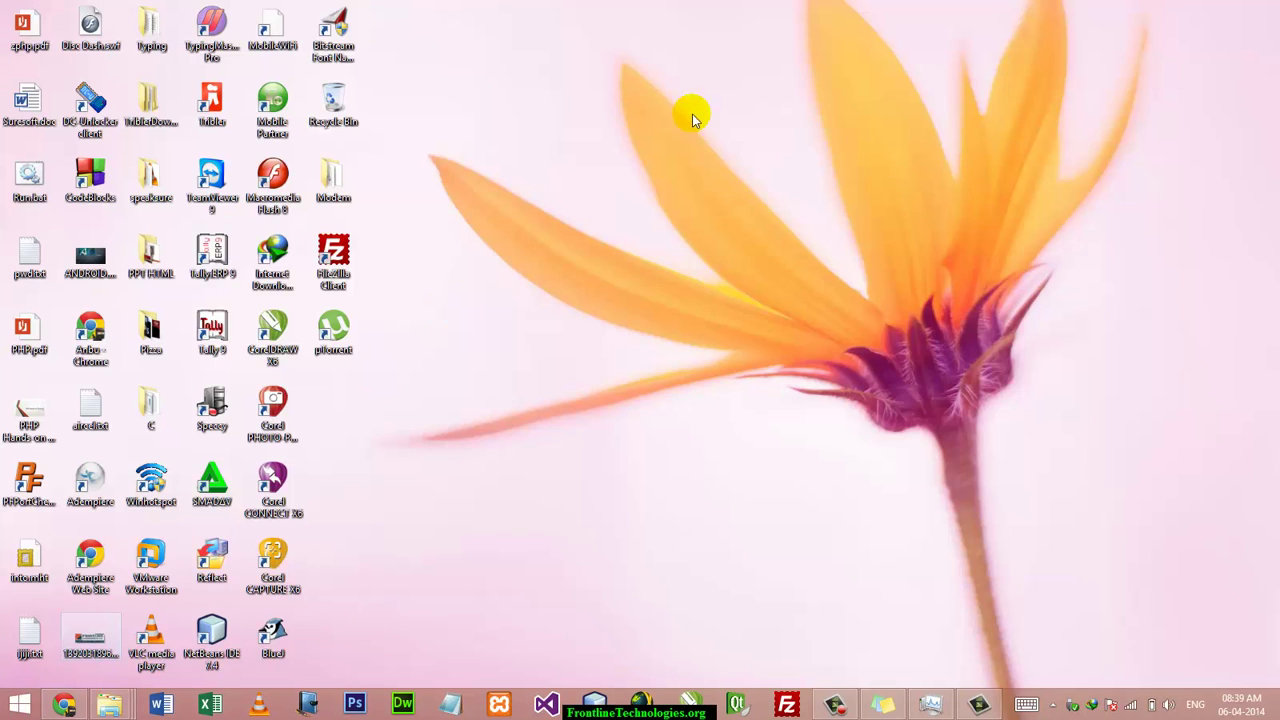
# Step: Reveal the Charms bar over the desktop, search everywhere for "notepad" with the Search charm, and dismiss the search
pyautogui.moveTo(1264, 12)
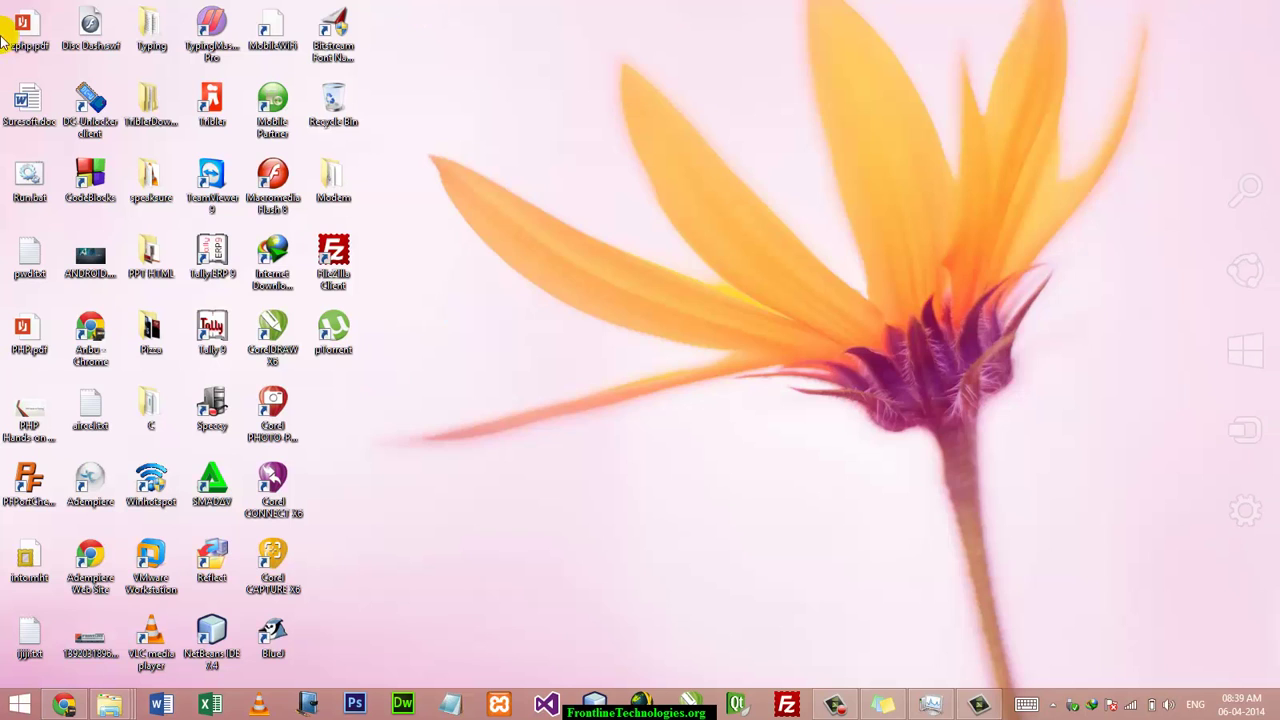
pyautogui.moveTo(1268, 156)
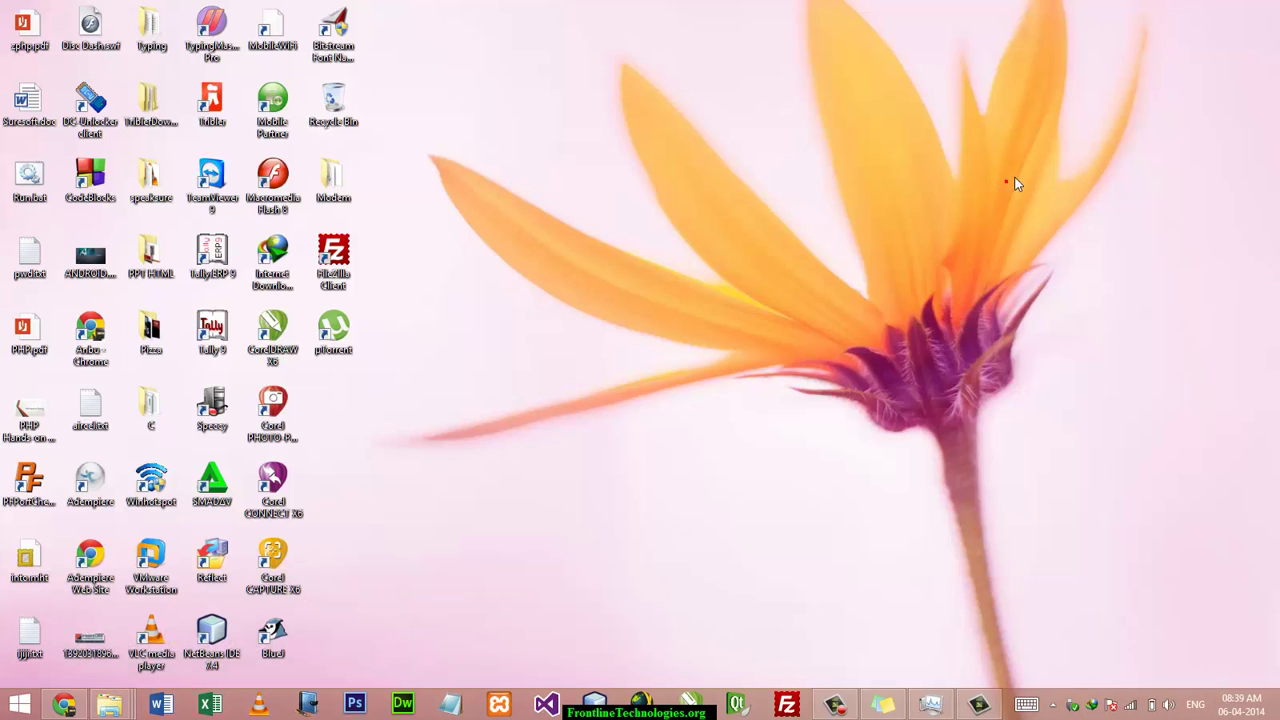
pyautogui.moveTo(1272, 190)
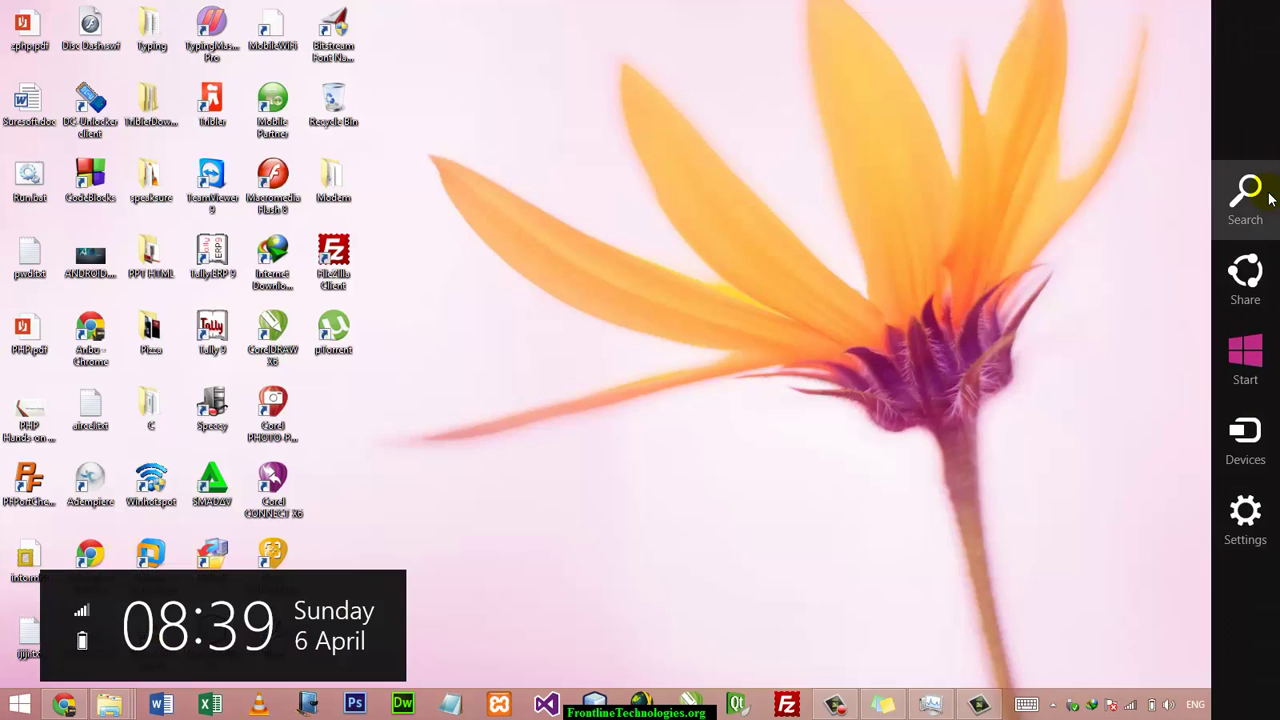
pyautogui.click(1245, 200)
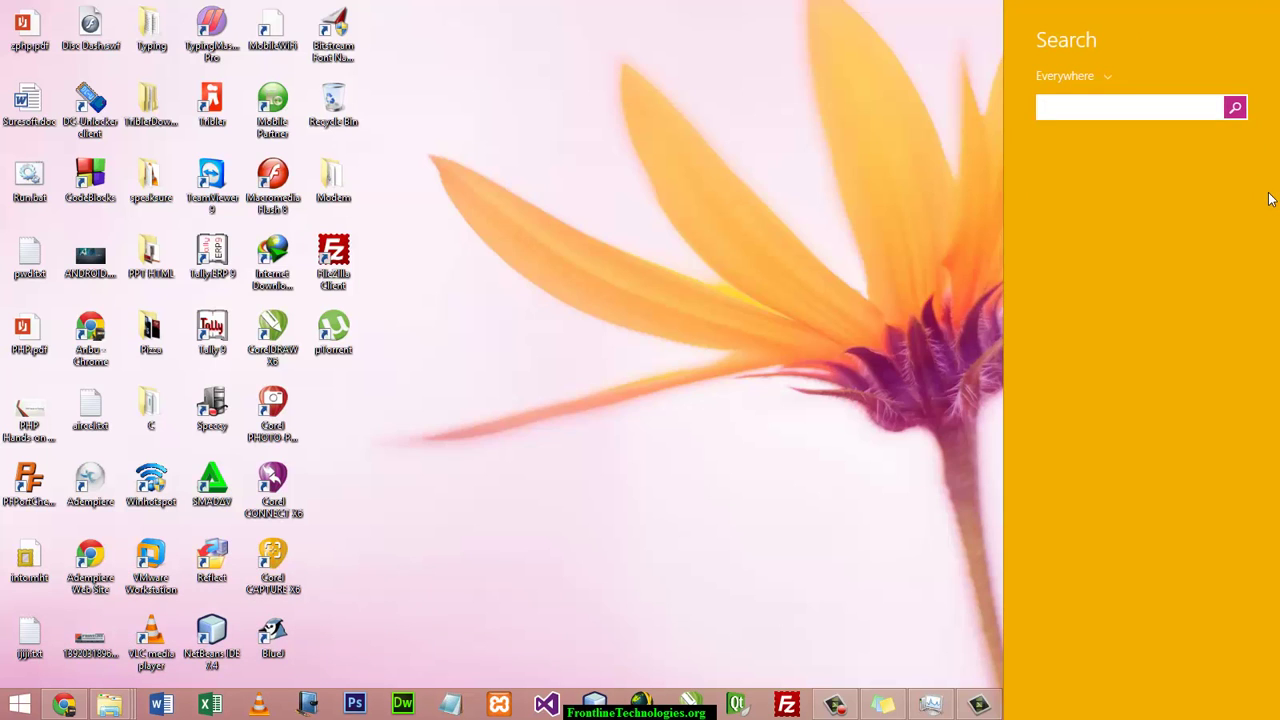
pyautogui.write('notepad')
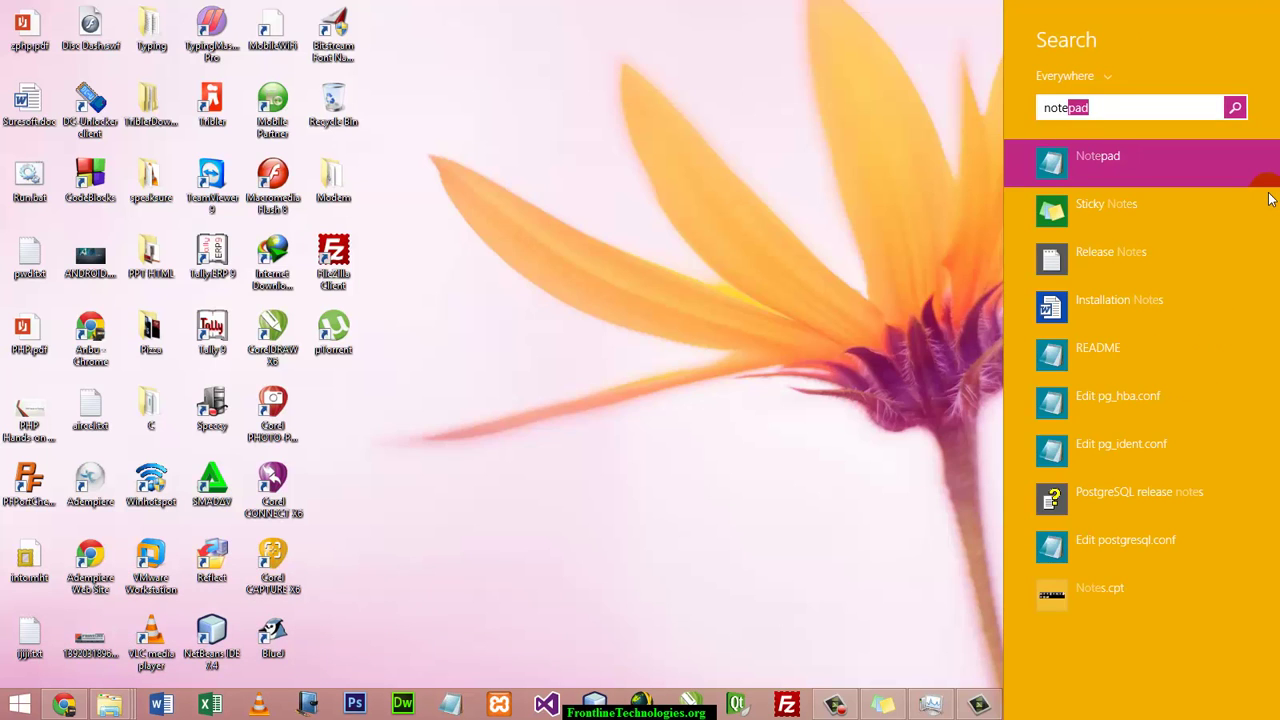
pyautogui.click(833, 73)
# Step: Search for "notepad" directly from the Start screen, dismiss the search and return to the desktop
pyautogui.click(18, 706)
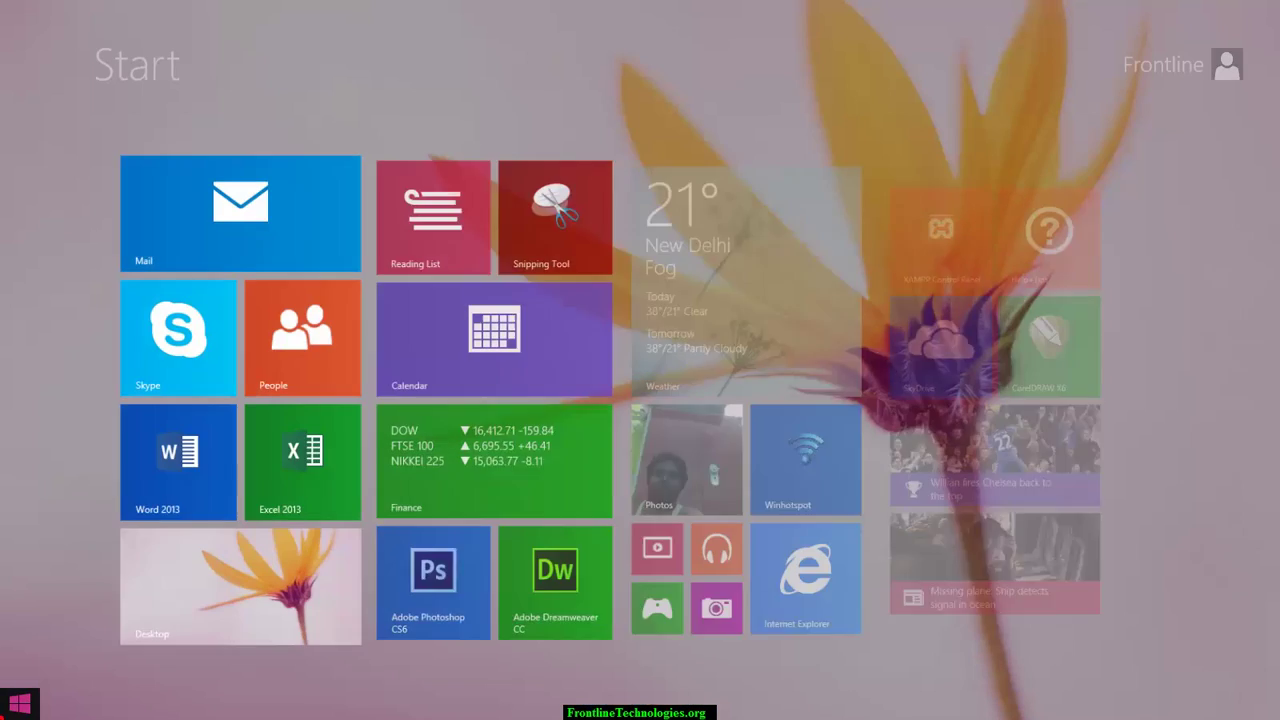
pyautogui.write('notepad')
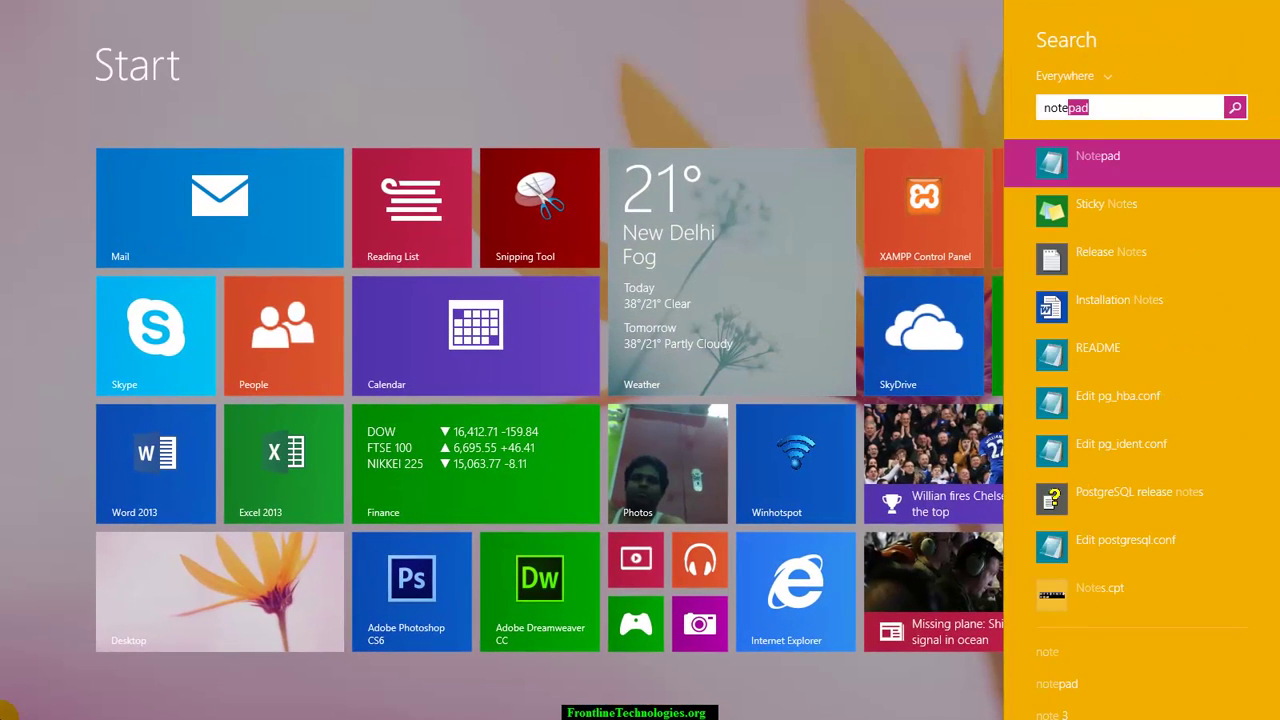
pyautogui.click(196, 611)
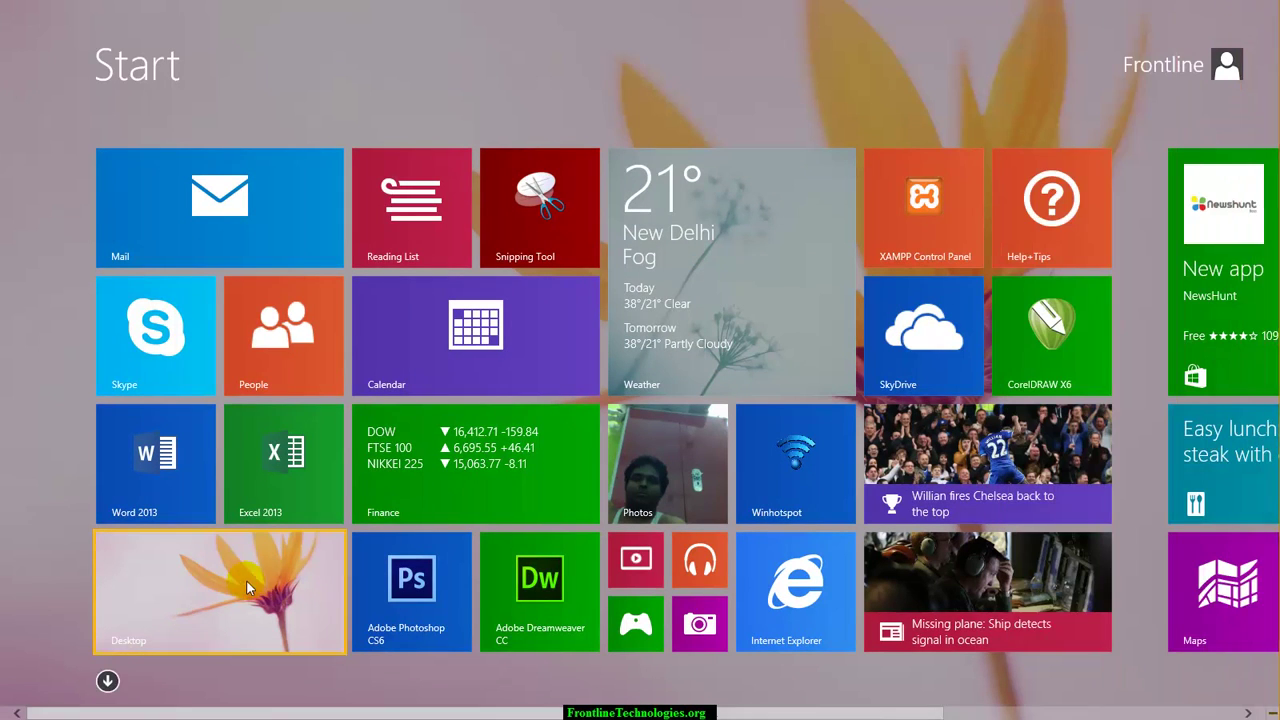
pyautogui.click(246, 579)
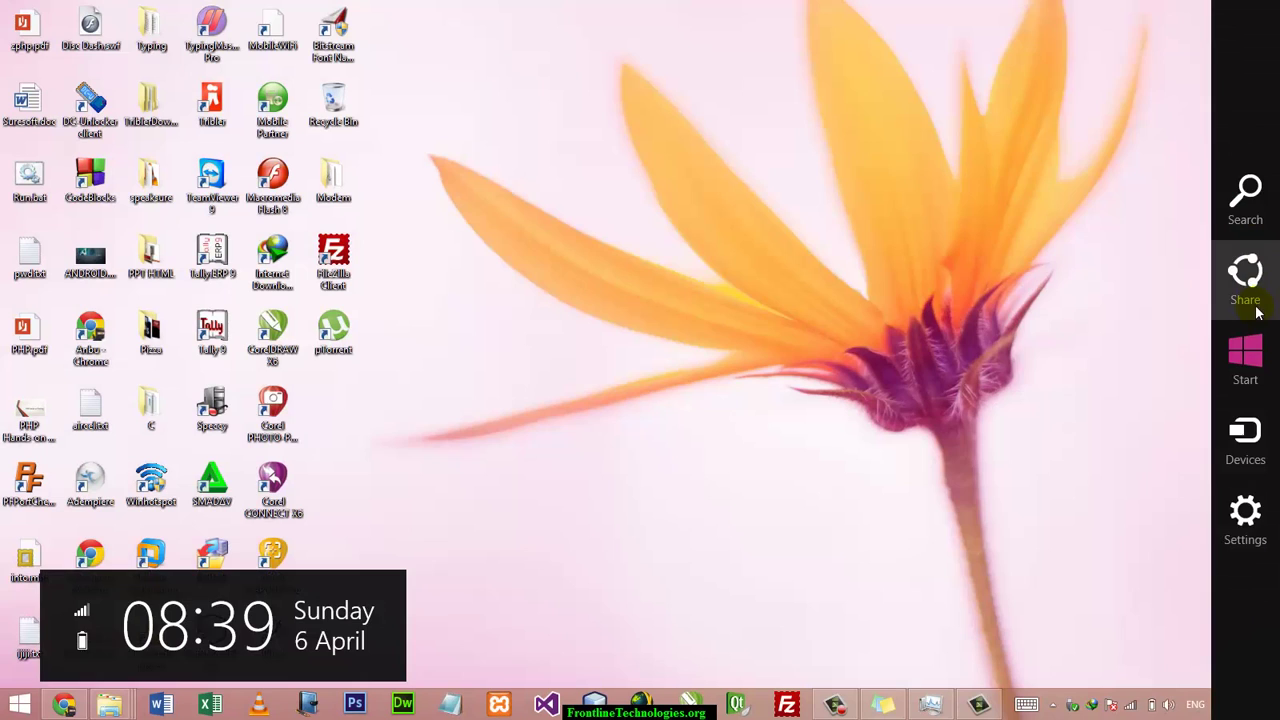
# Step: Repeat the "notepad" search through the Search charm on the desktop and close the search pane
pyautogui.click(1249, 214)
pyautogui.write('notepad')
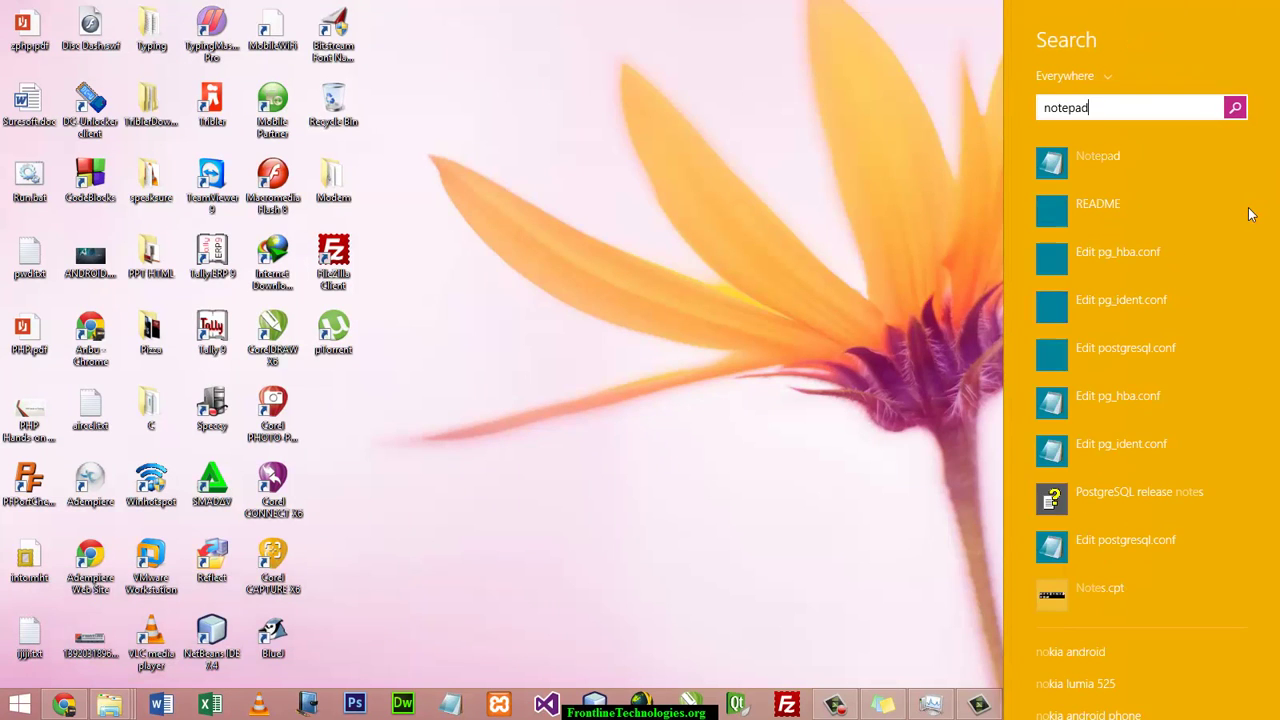
pyautogui.click(882, 163)
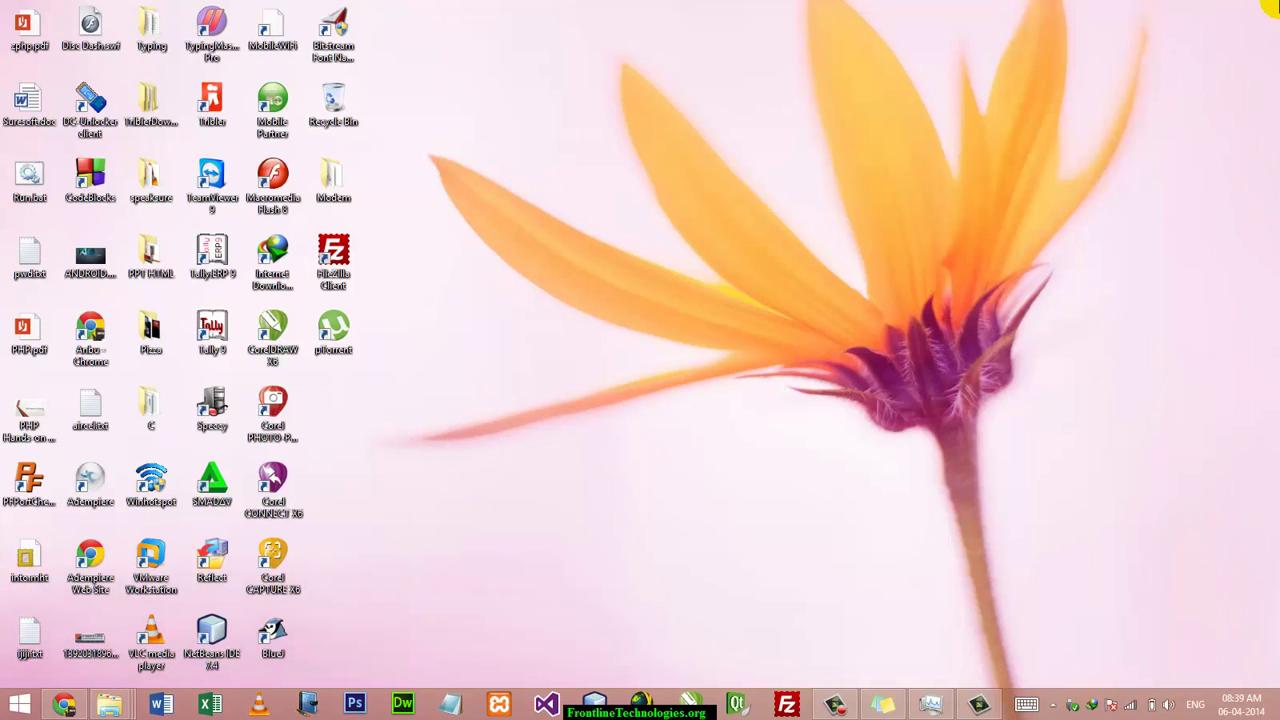
pyautogui.moveTo(1278, 3)
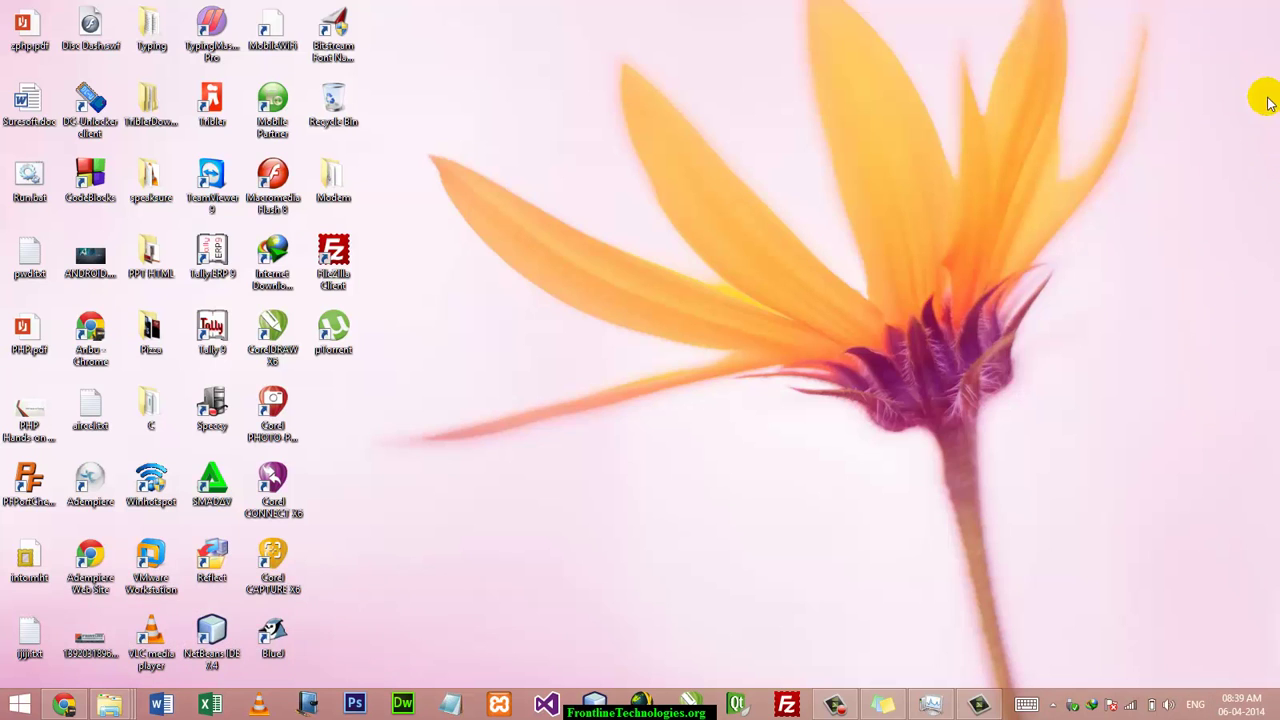
# Step: Display the Start button's context menu with its shut down and sign out options, and dismiss it without choosing any
pyautogui.rightClick(20, 705)
pyautogui.click(487, 558)
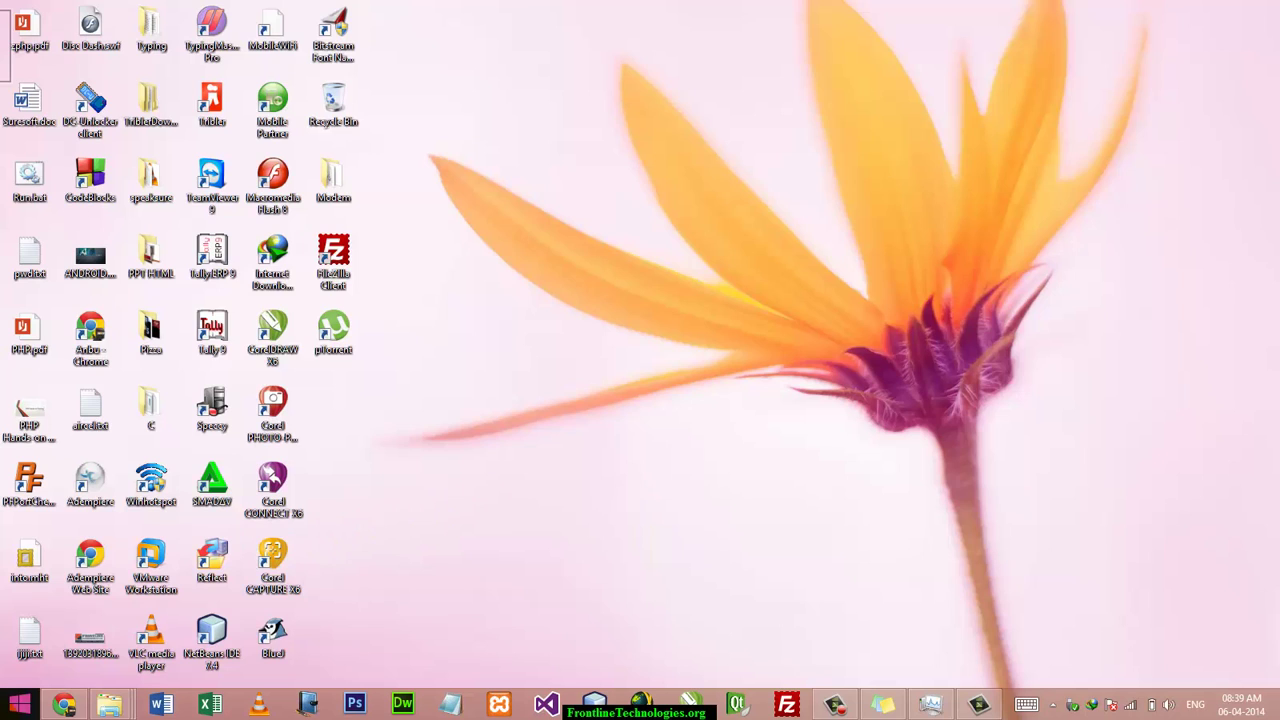
pyautogui.rightClick(4, 712)
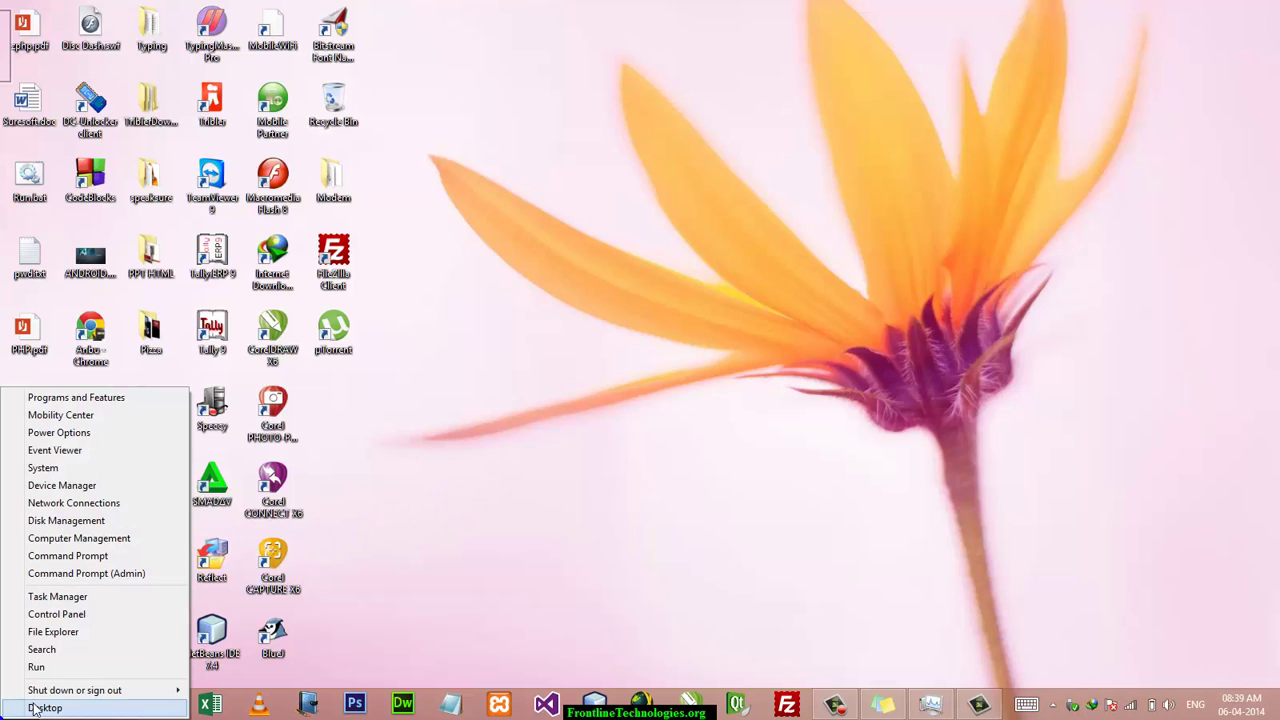
pyautogui.moveTo(44, 691)
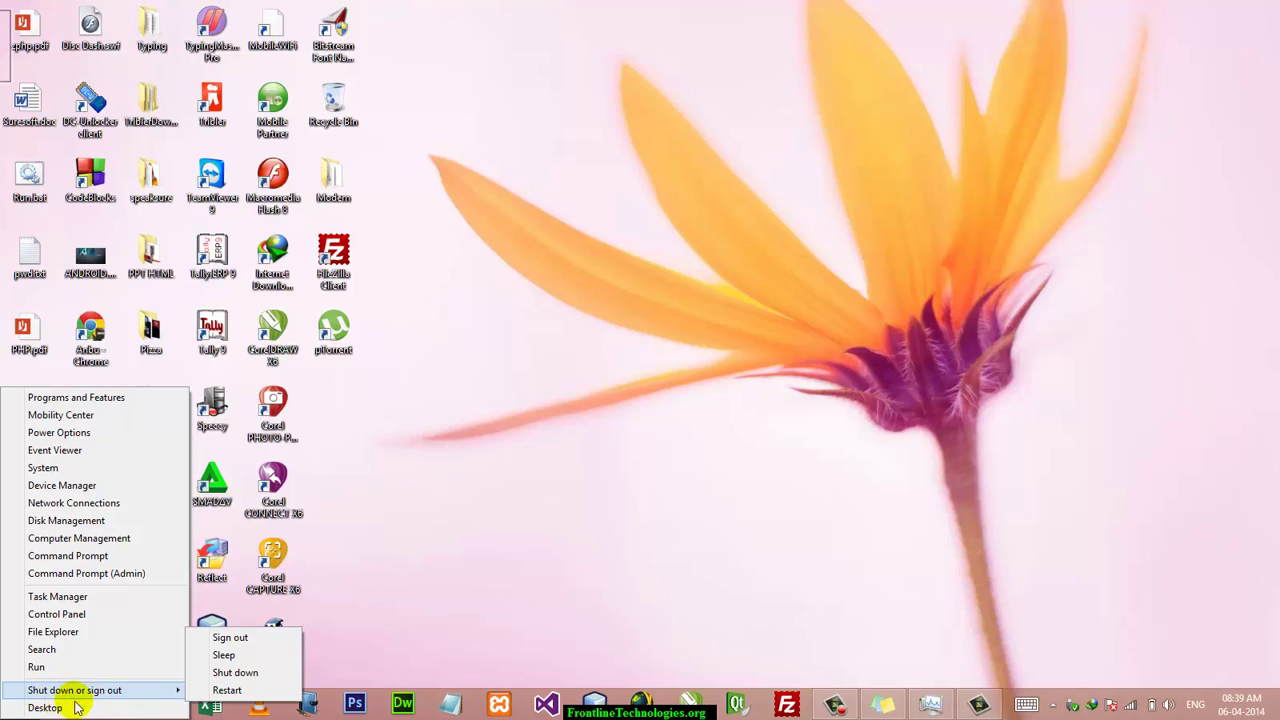
pyautogui.moveTo(92, 690)
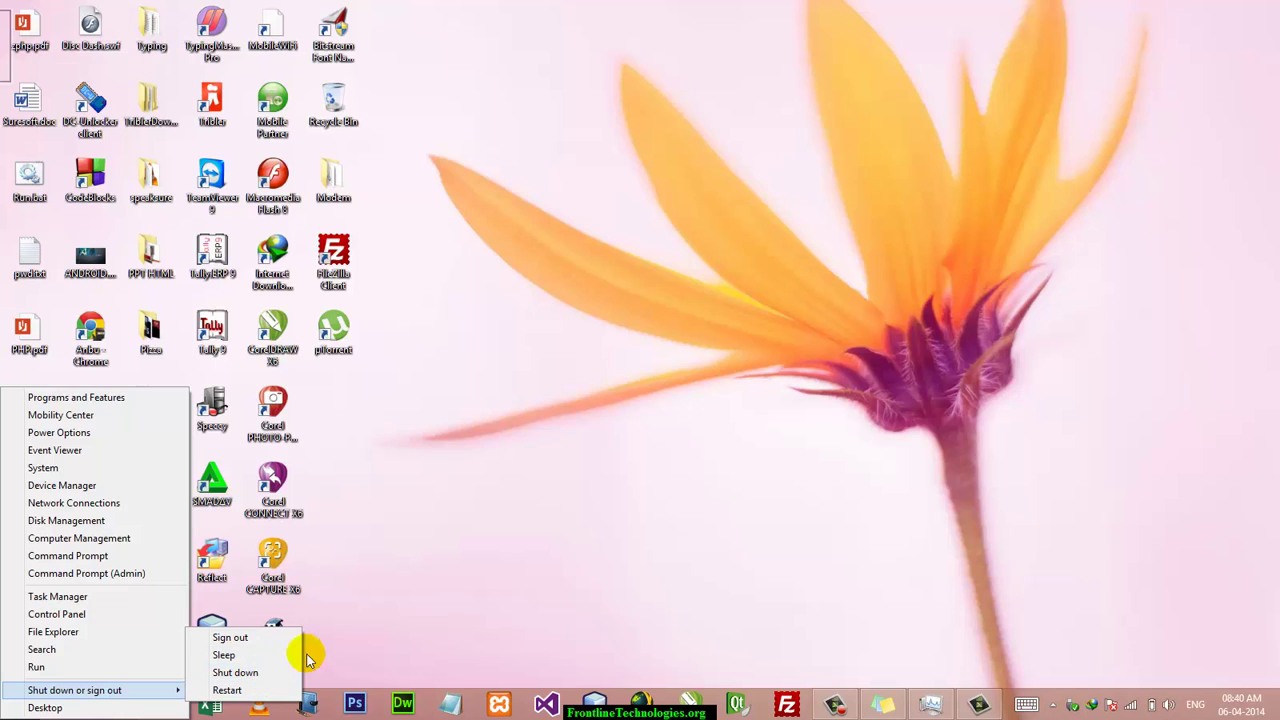
pyautogui.click(383, 643)
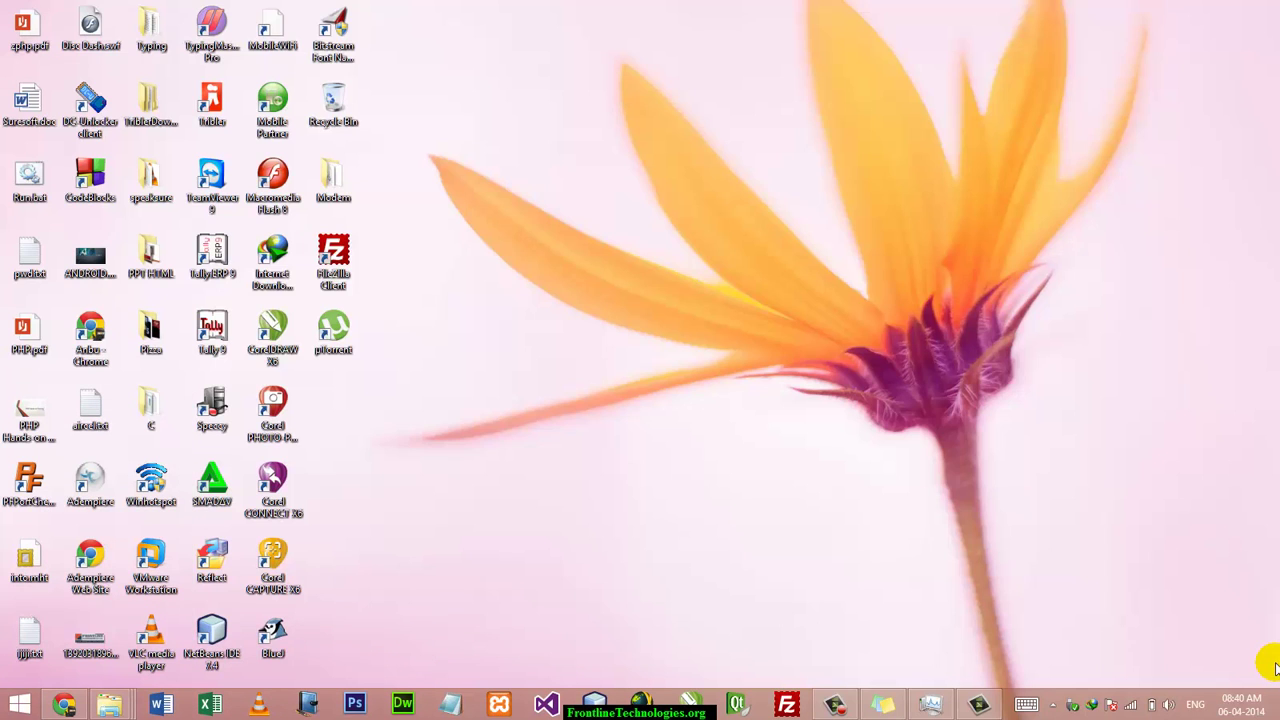
# Step: Open the Settings charm, show its power options and close them without choosing one
pyautogui.moveTo(1276, 660)
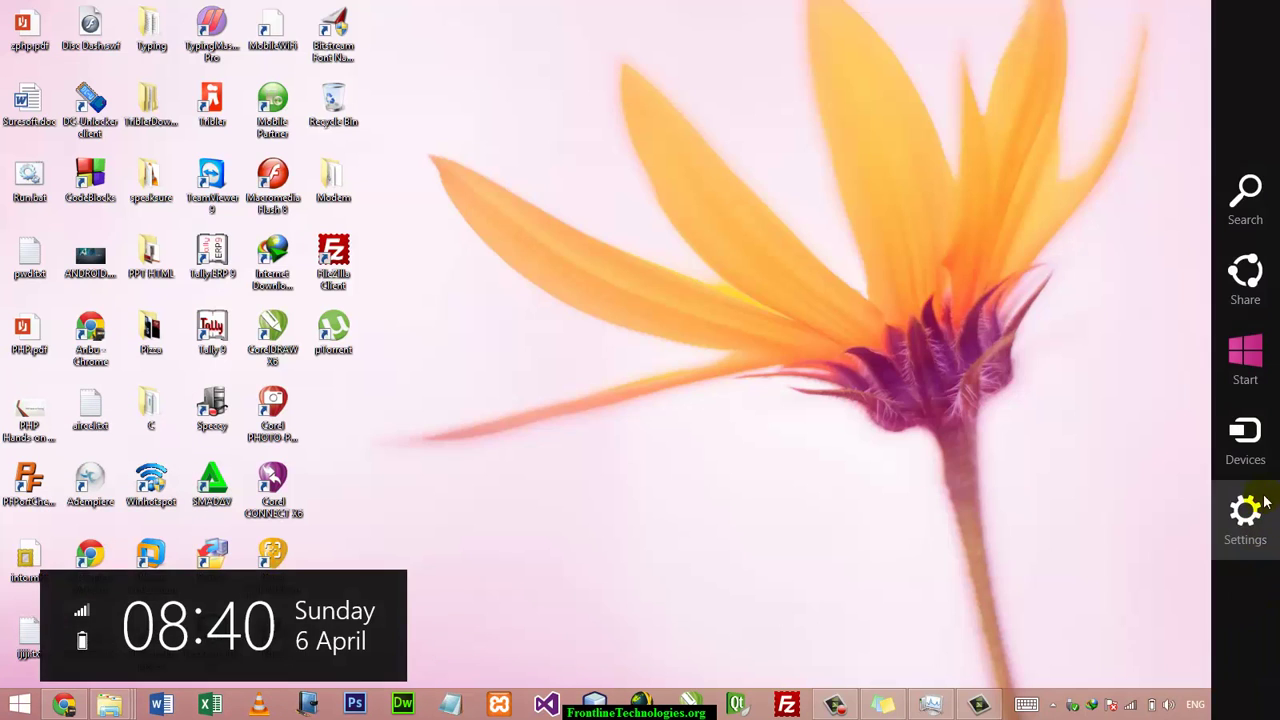
pyautogui.click(1264, 506)
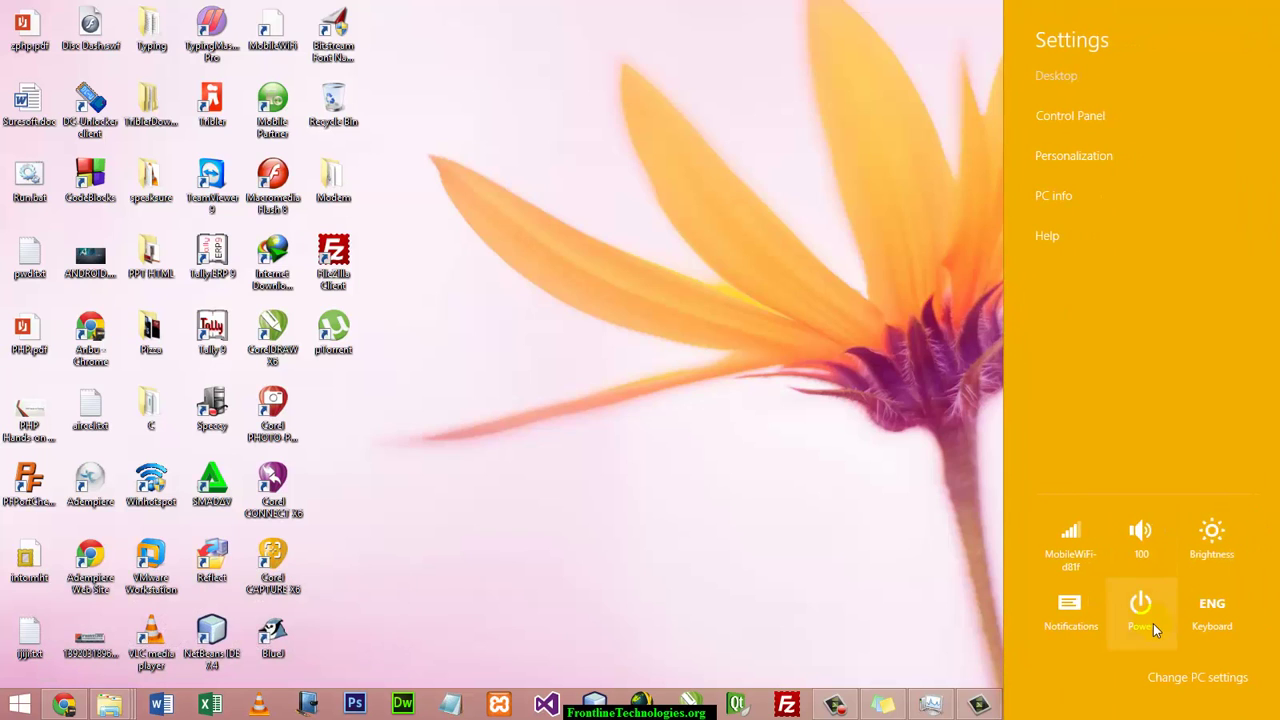
pyautogui.click(1153, 623)
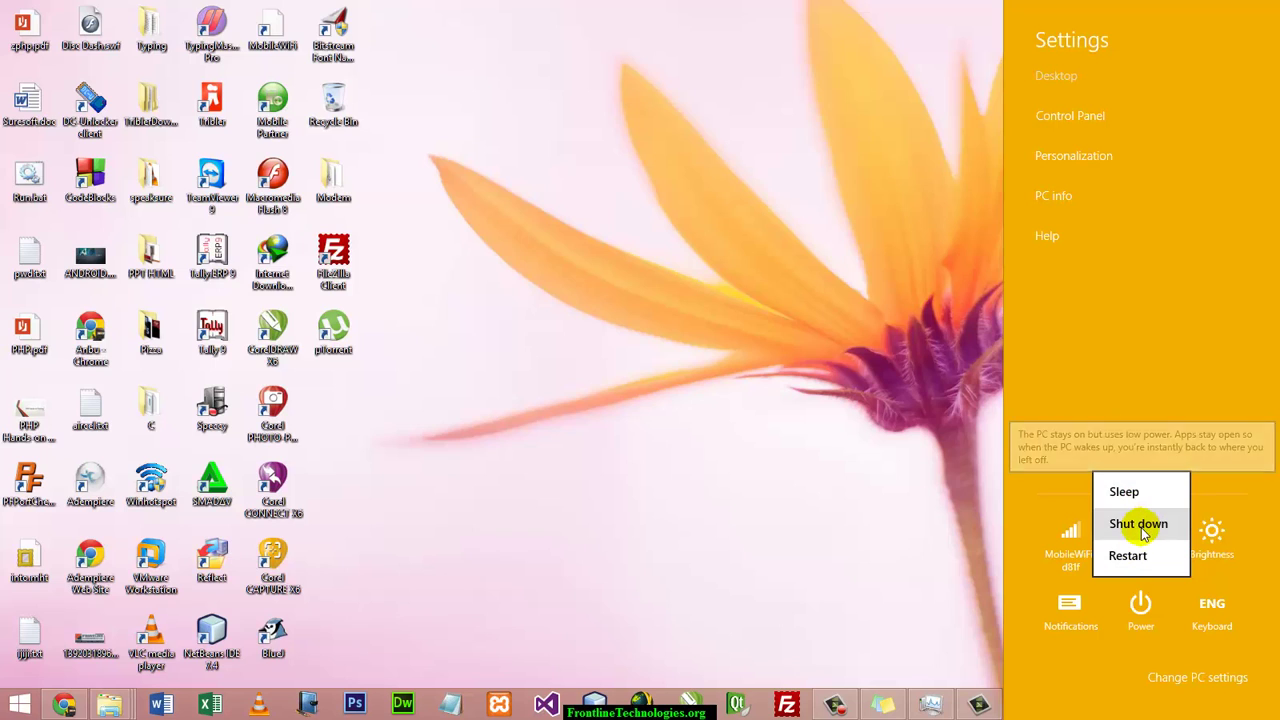
pyautogui.click(1208, 400)
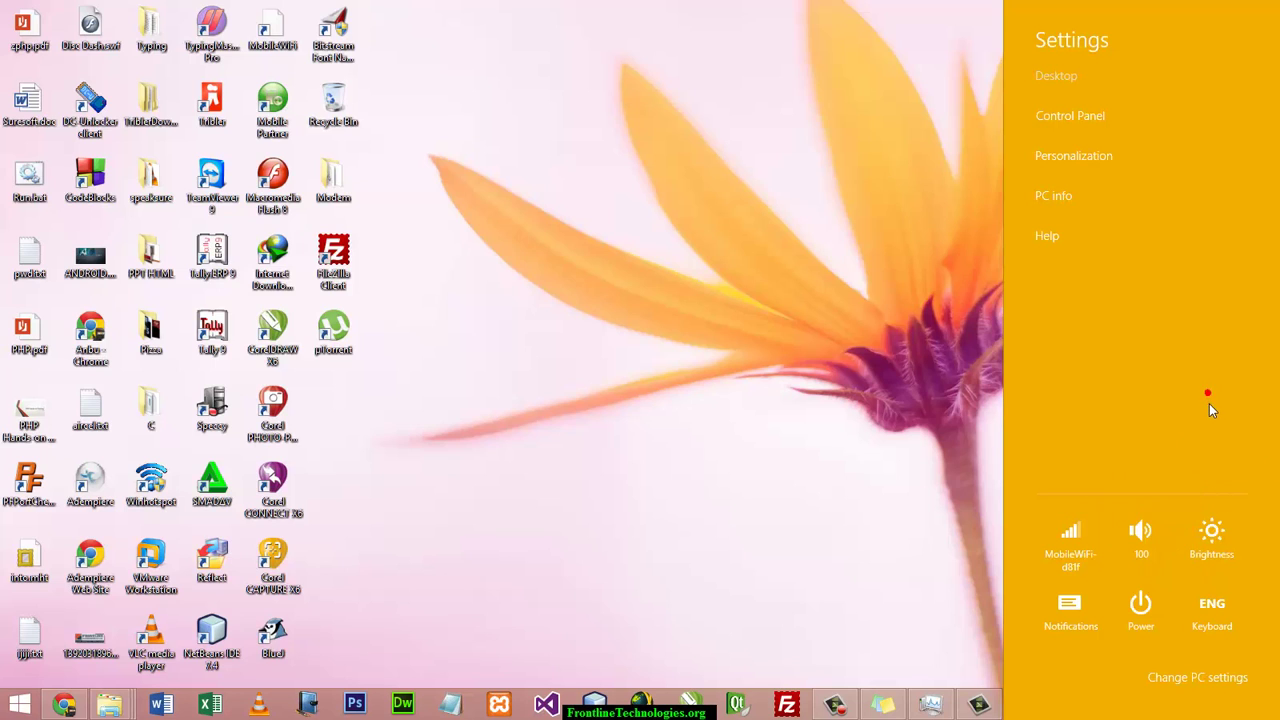
# Step: Show the screen brightness slider in the Settings charm and close it
pyautogui.click(1215, 532)
pyautogui.click(1213, 528)
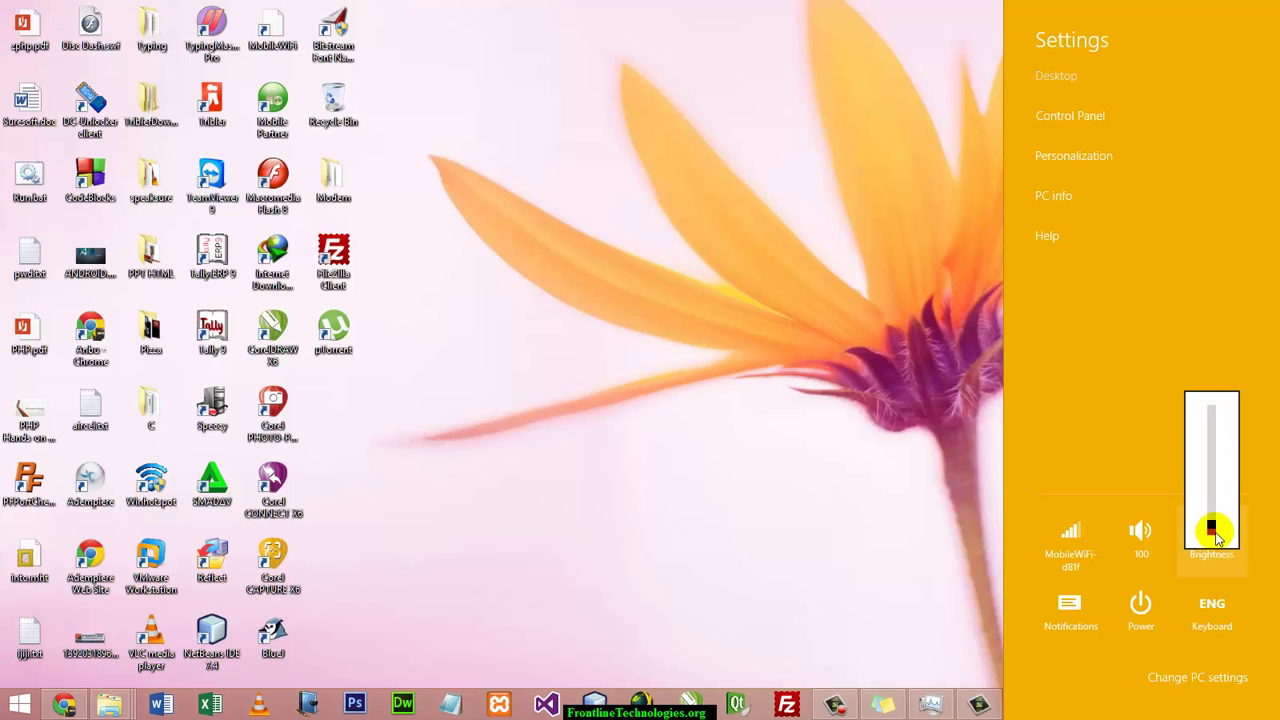
pyautogui.moveTo(1215, 535); pyautogui.dragTo(1170, 435)
# Step: Show the volume slider in the Settings charm several times, closing it each time with the volume left at 100
pyautogui.click(1145, 546)
pyautogui.click(1153, 525)
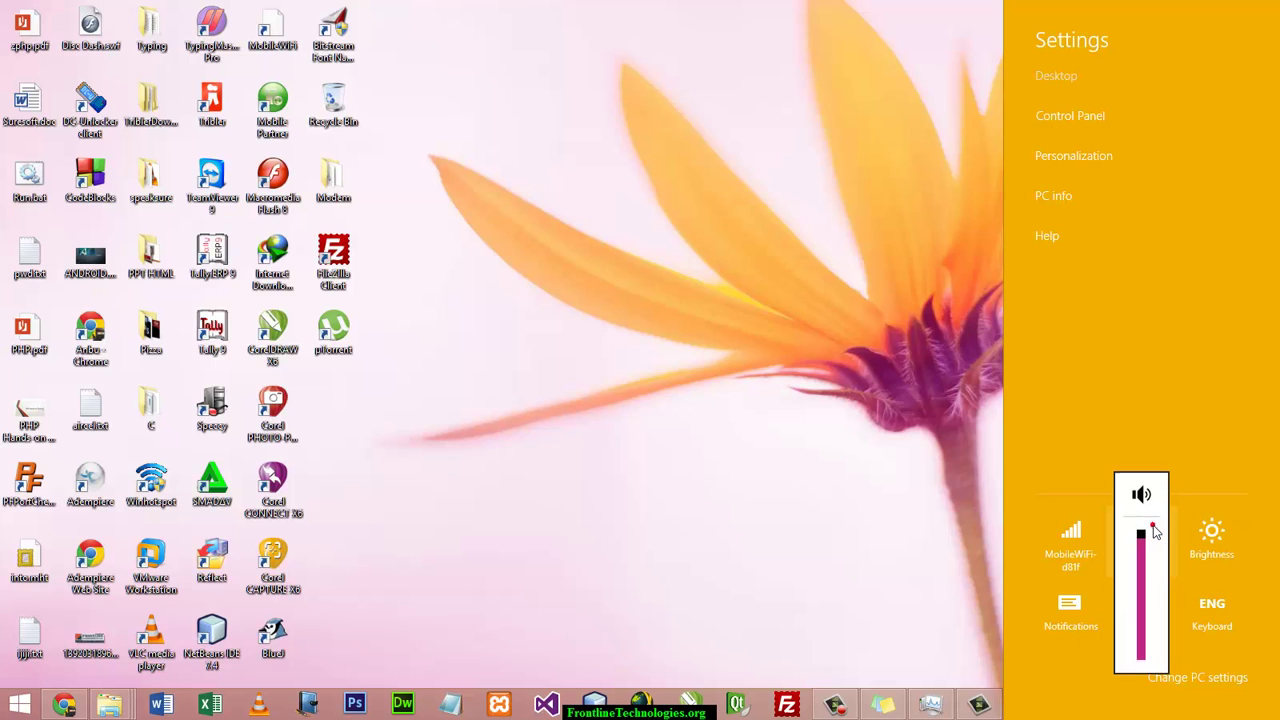
pyautogui.moveTo(1155, 533); pyautogui.dragTo(1157, 423)
pyautogui.click(1145, 537)
pyautogui.moveTo(1146, 517); pyautogui.dragTo(1145, 359)
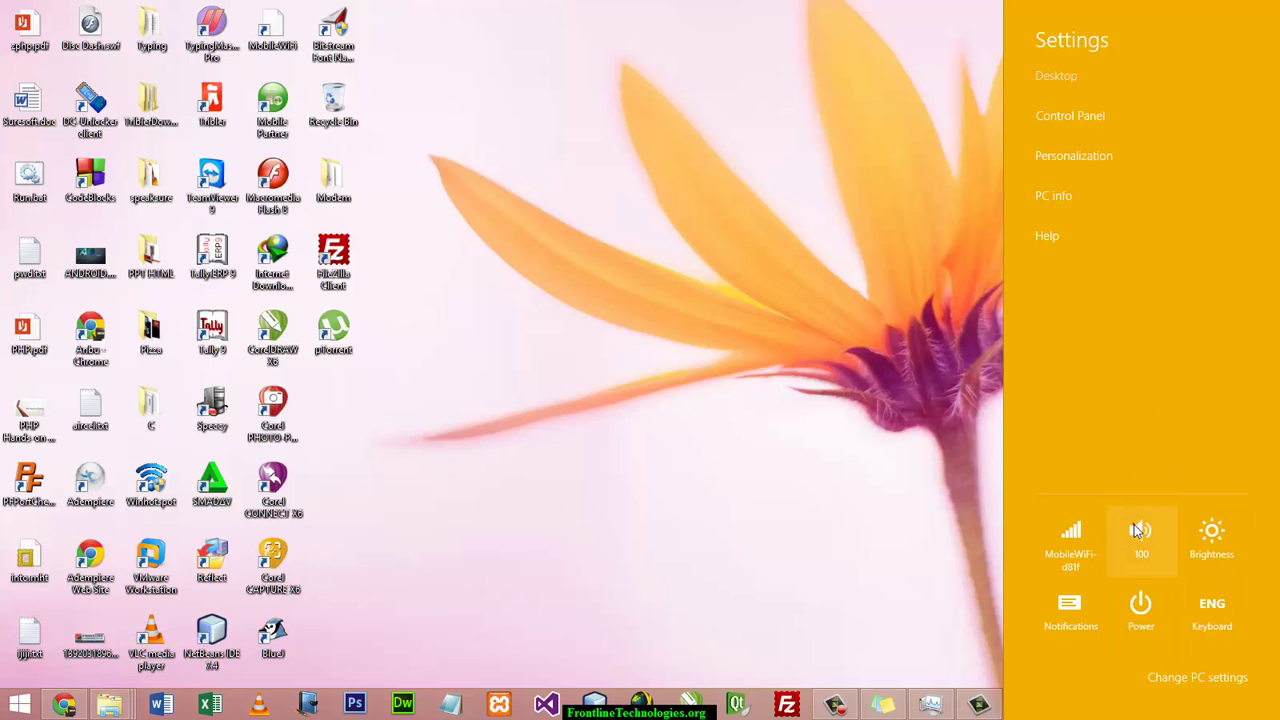
pyautogui.click(1140, 530)
pyautogui.moveTo(1140, 530); pyautogui.dragTo(1166, 382)
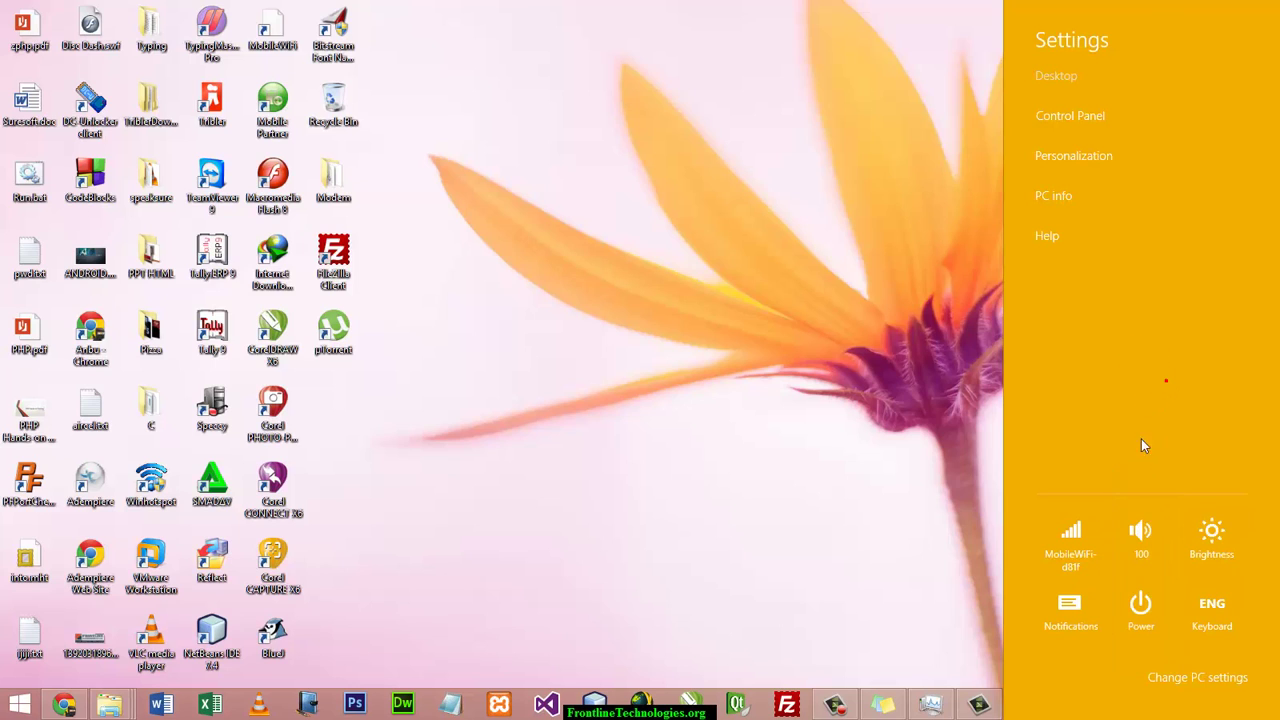
# Step: Review the brightness slider, the notification hiding durations and the power options in the Settings charm without choosing any
pyautogui.click(1202, 540)
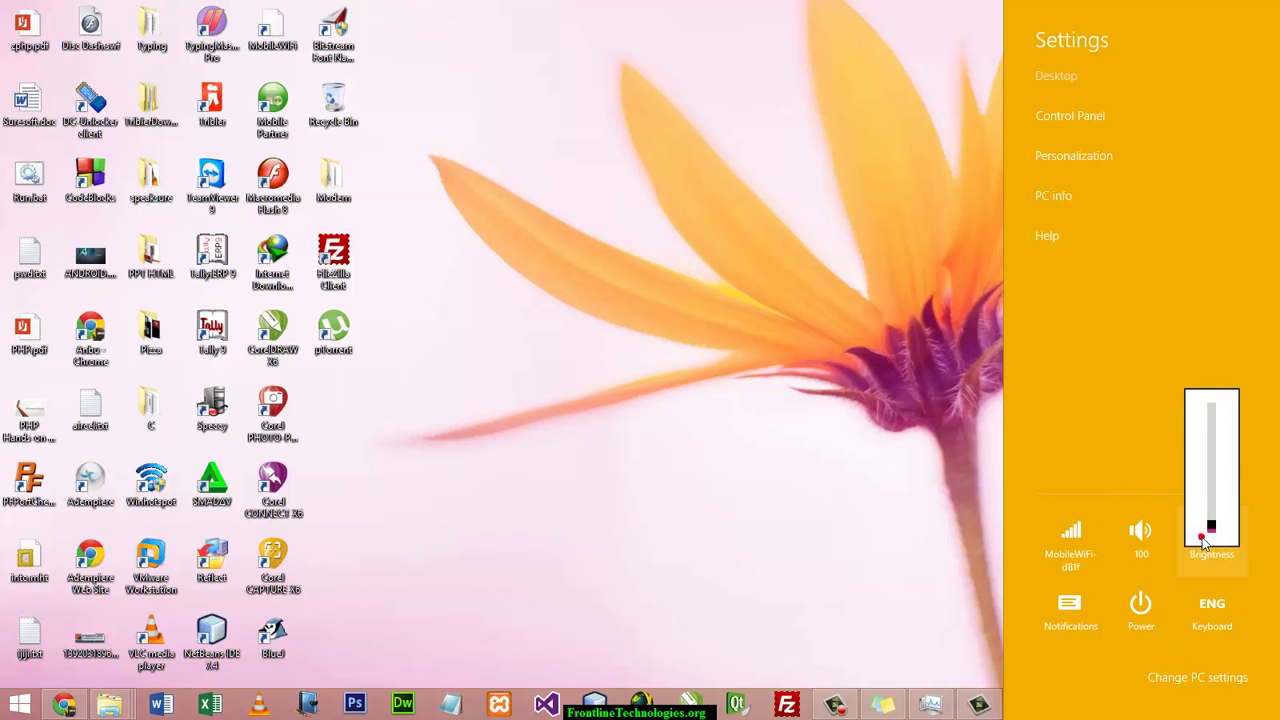
pyautogui.moveTo(1211, 529); pyautogui.dragTo(1120, 422)
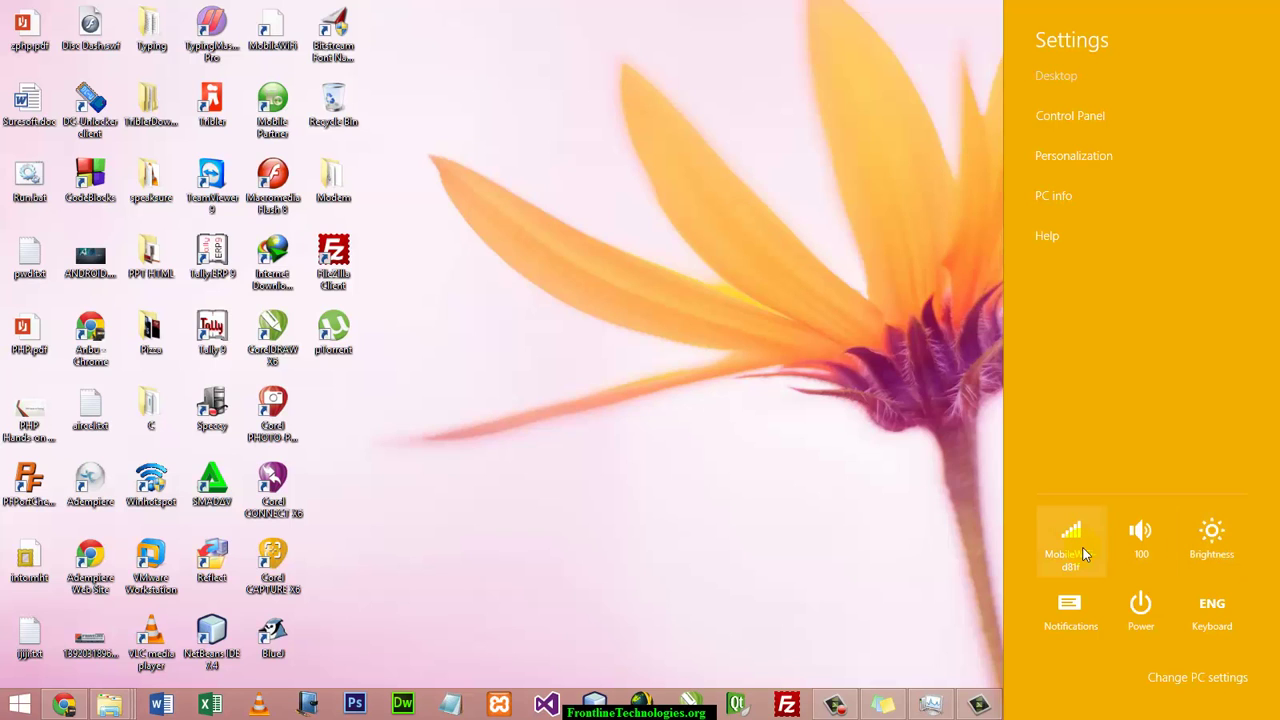
pyautogui.click(1090, 614)
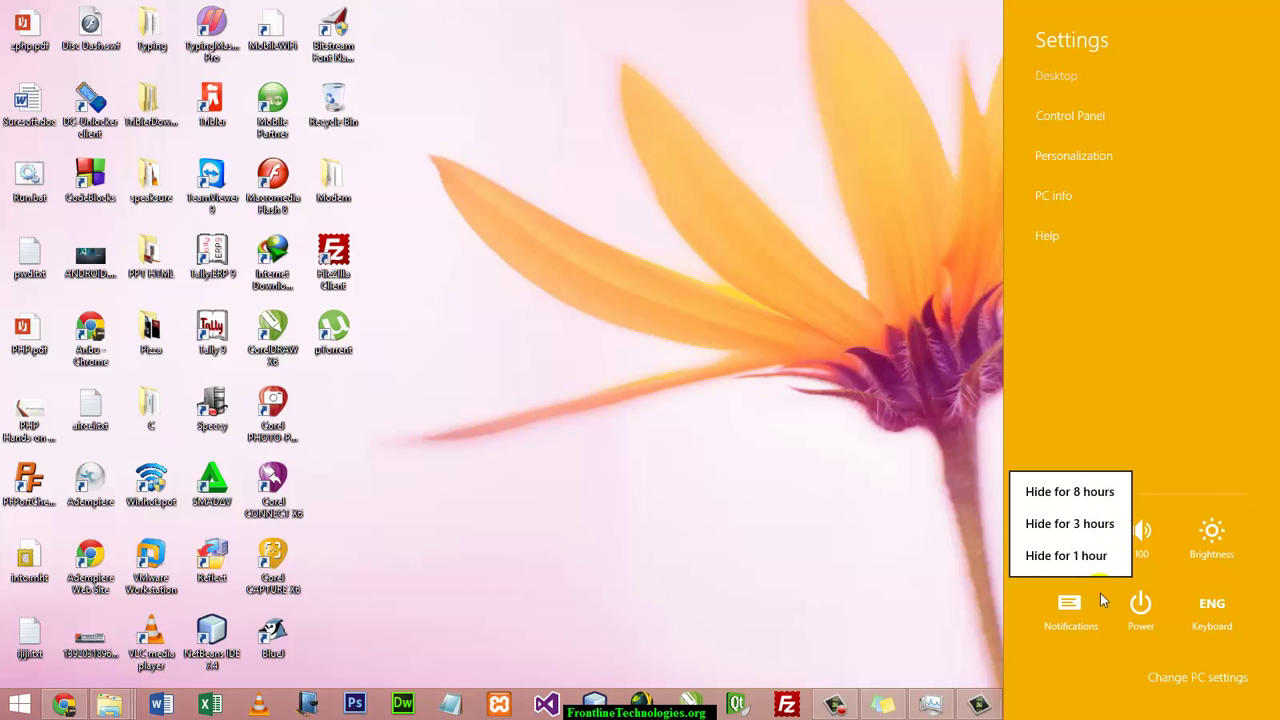
pyautogui.click(1151, 421)
pyautogui.click(1133, 618)
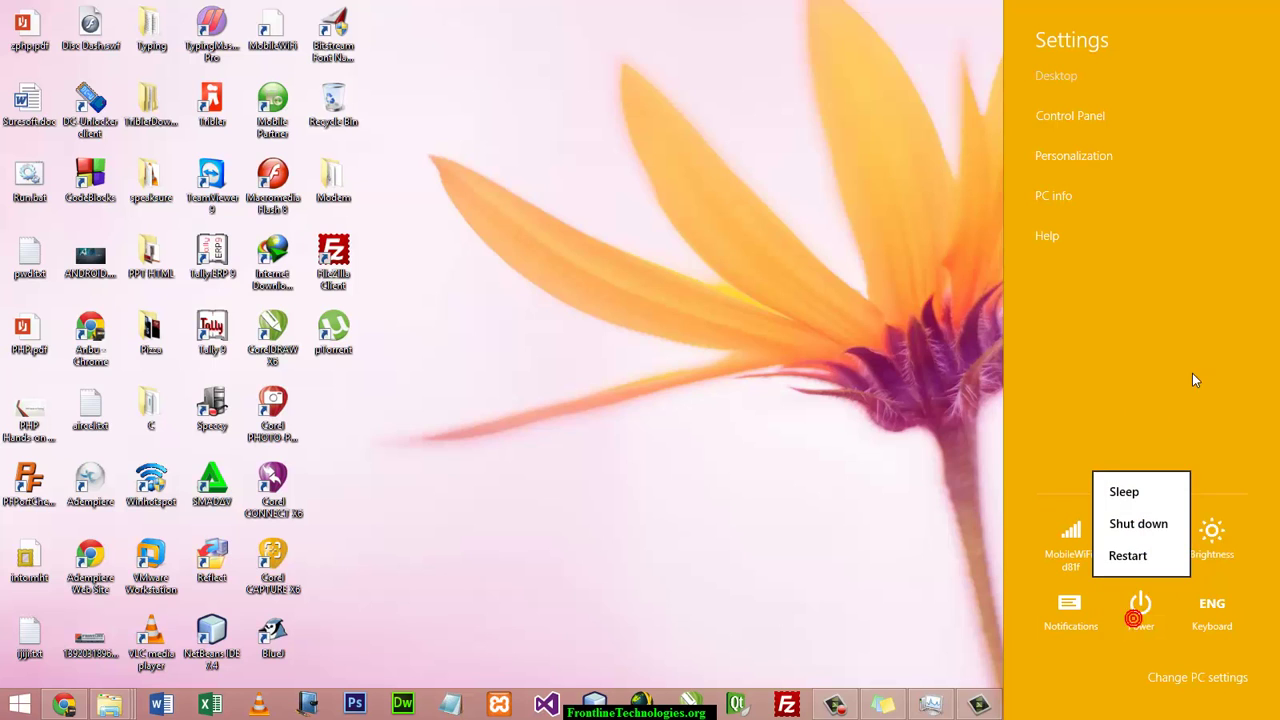
# Step: Switch the keyboard language from the Settings charm to Tamil (India)
pyautogui.click(1200, 632)
pyautogui.click(1208, 624)
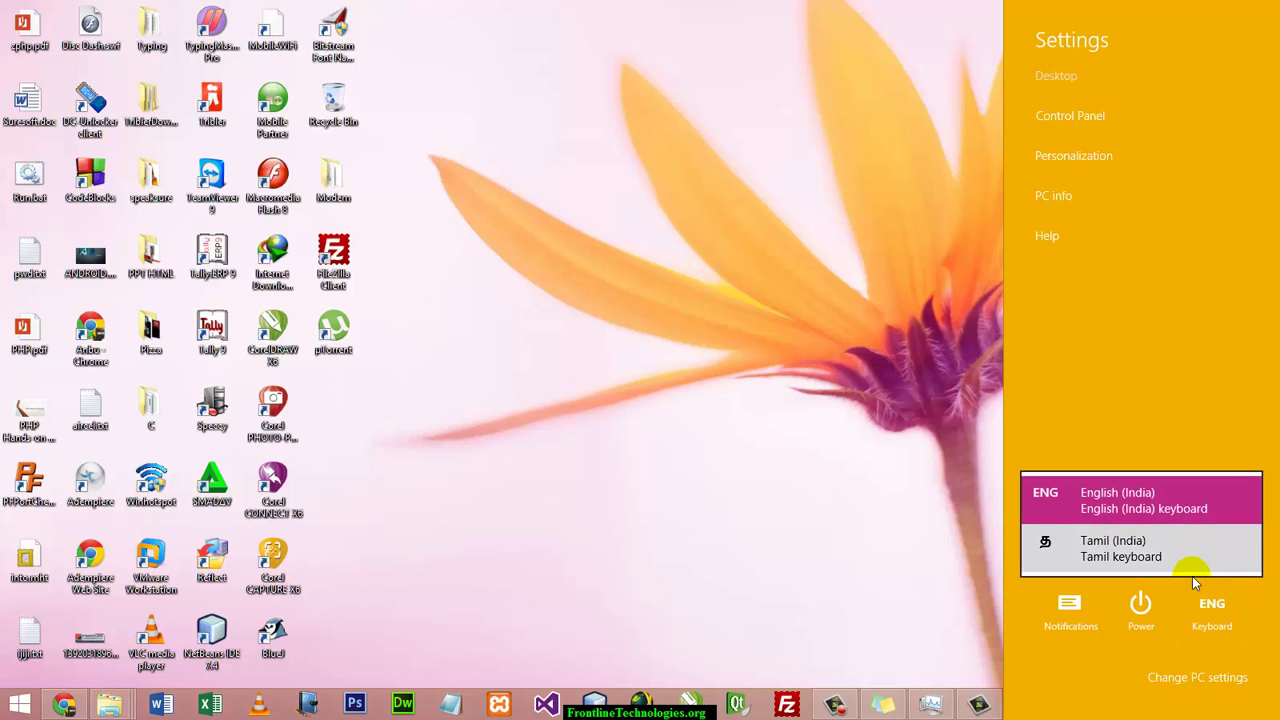
pyautogui.click(1112, 547)
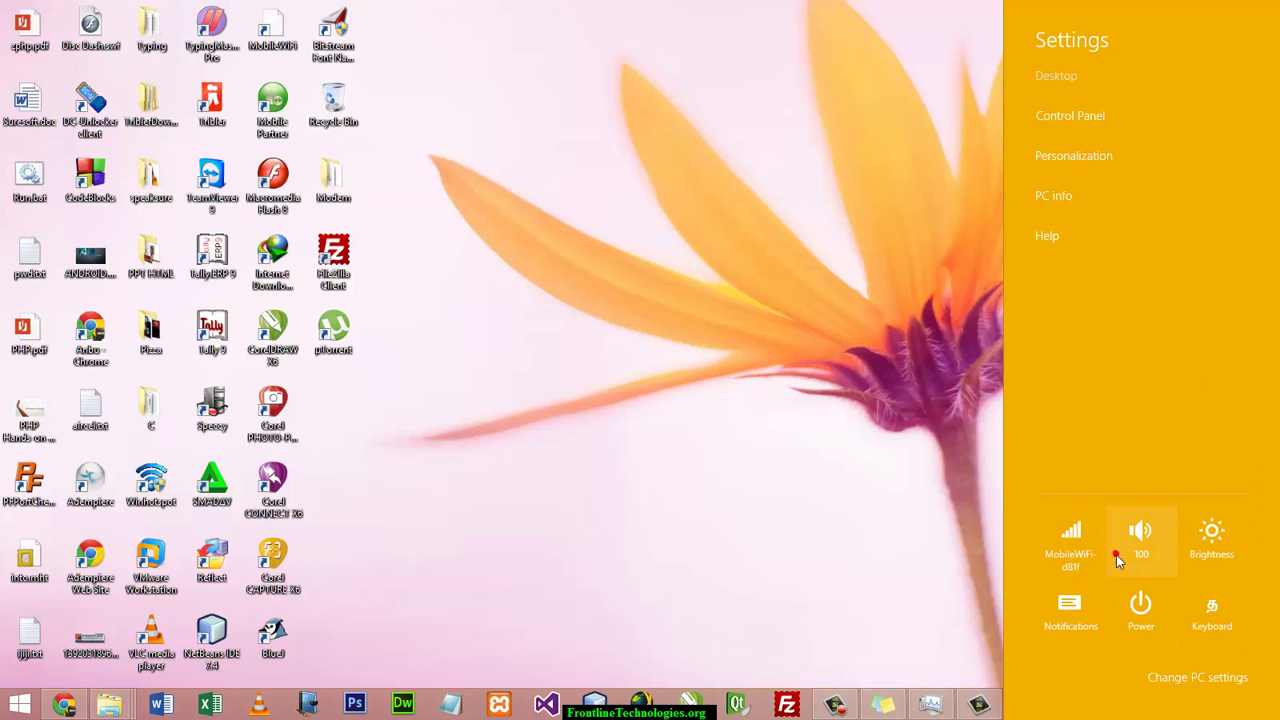
# Step: Switch the keyboard language back to English (India) in the Settings charm and close the charm
pyautogui.click(1211, 608)
pyautogui.click(1158, 494)
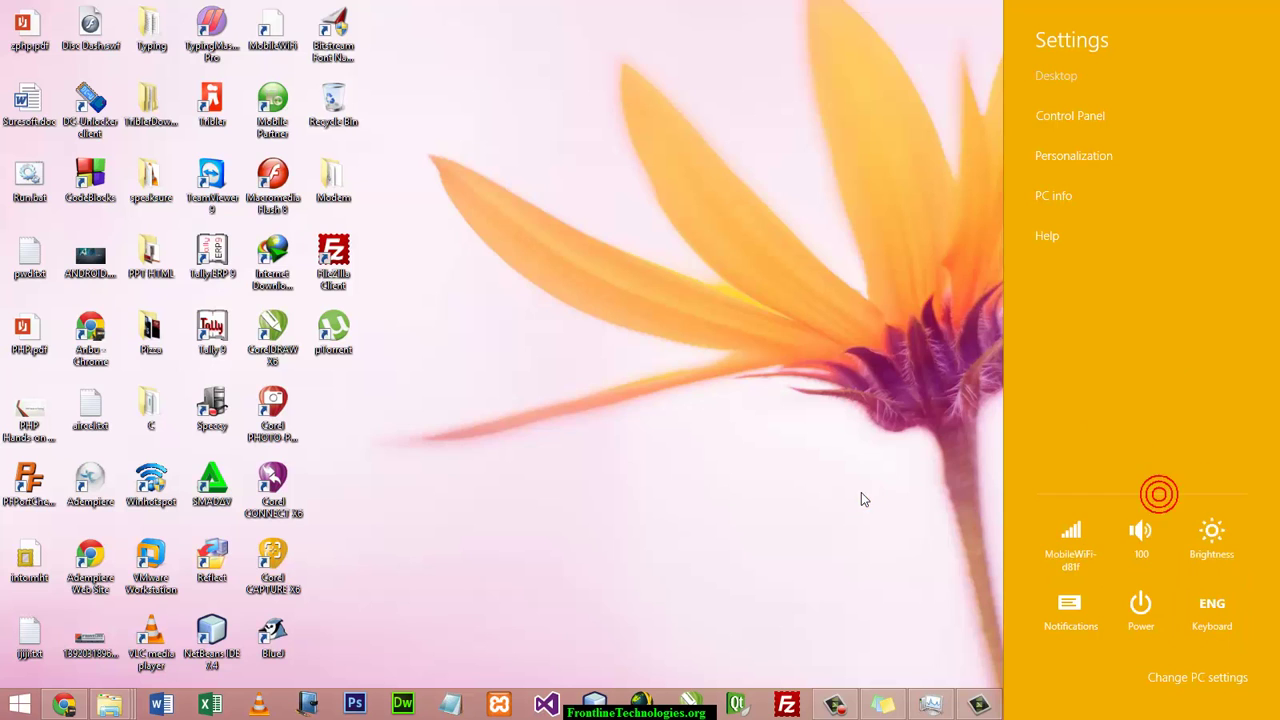
pyautogui.click(861, 496)
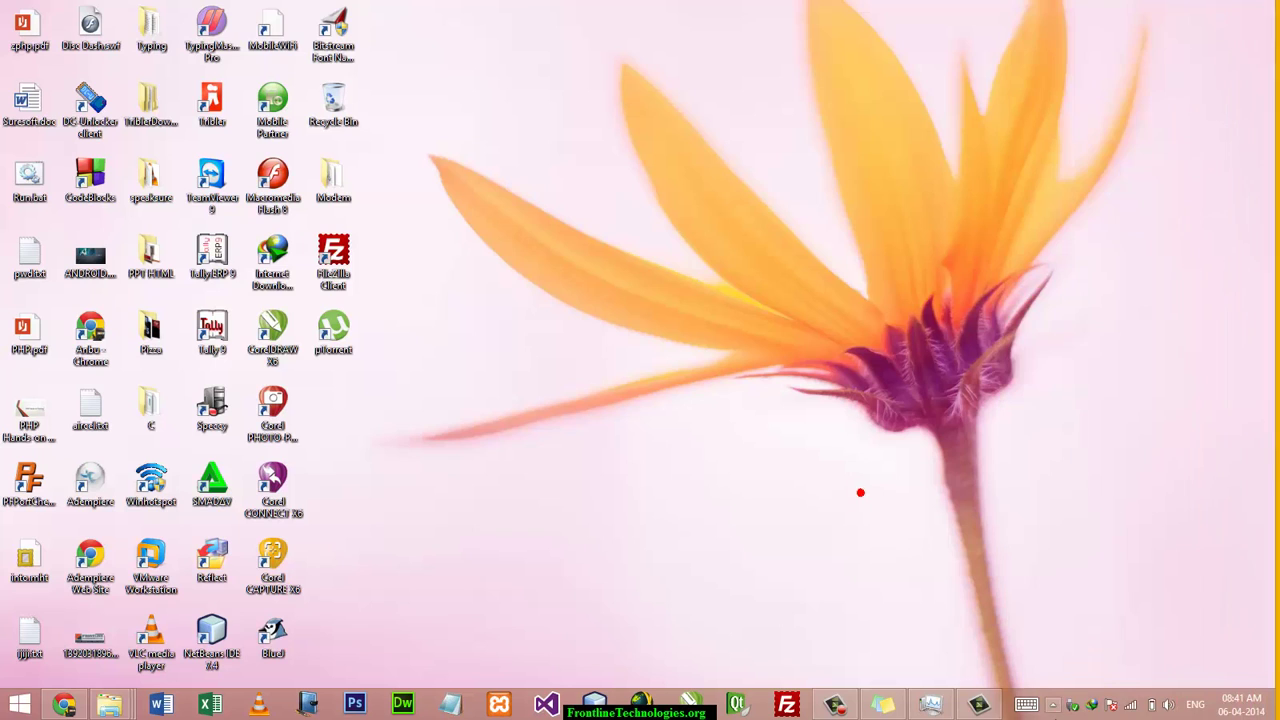
# Step: Open the touch keyboard, try a few of its keys, and change its layout to Tamil (India)
pyautogui.click(1030, 706)
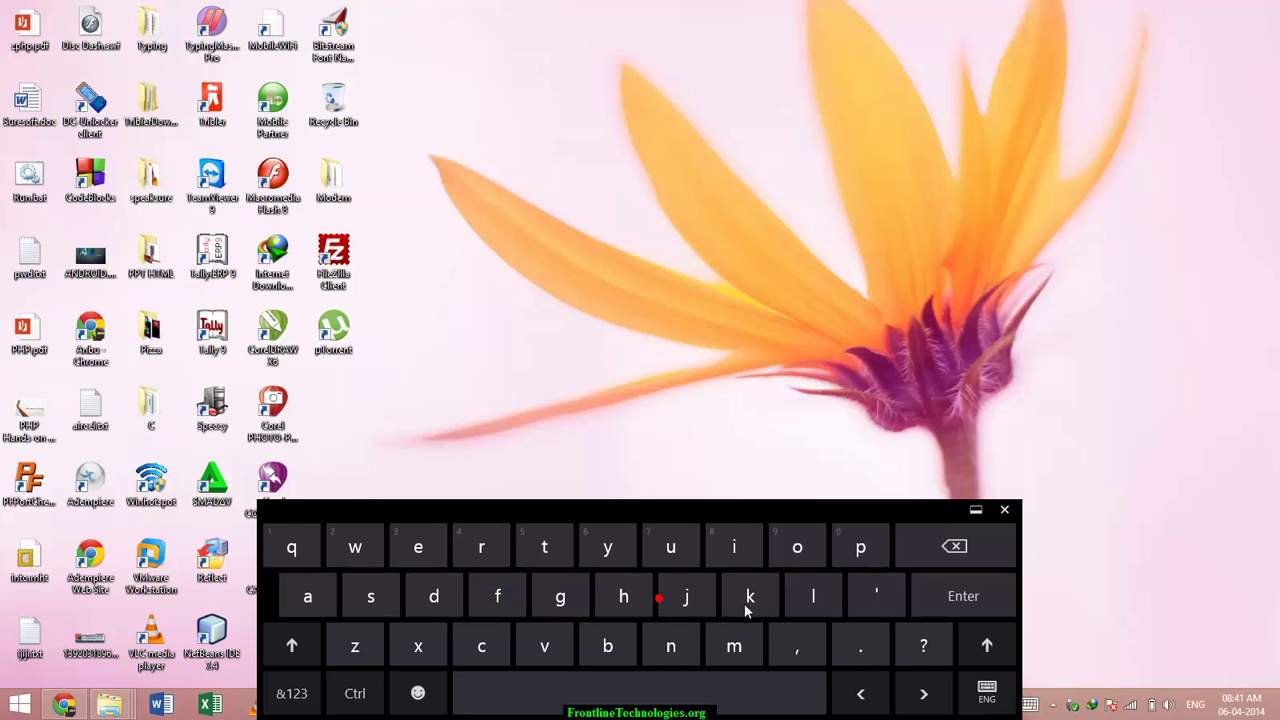
pyautogui.click(733, 650)
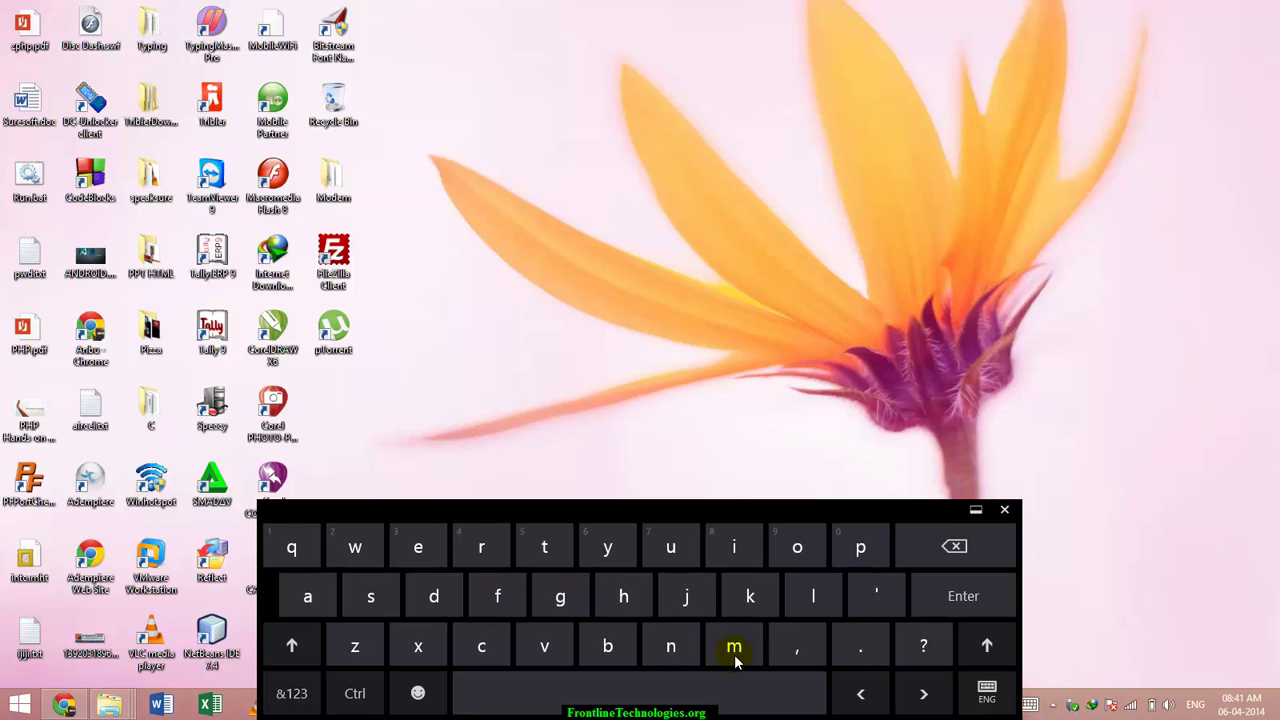
pyautogui.click(544, 558)
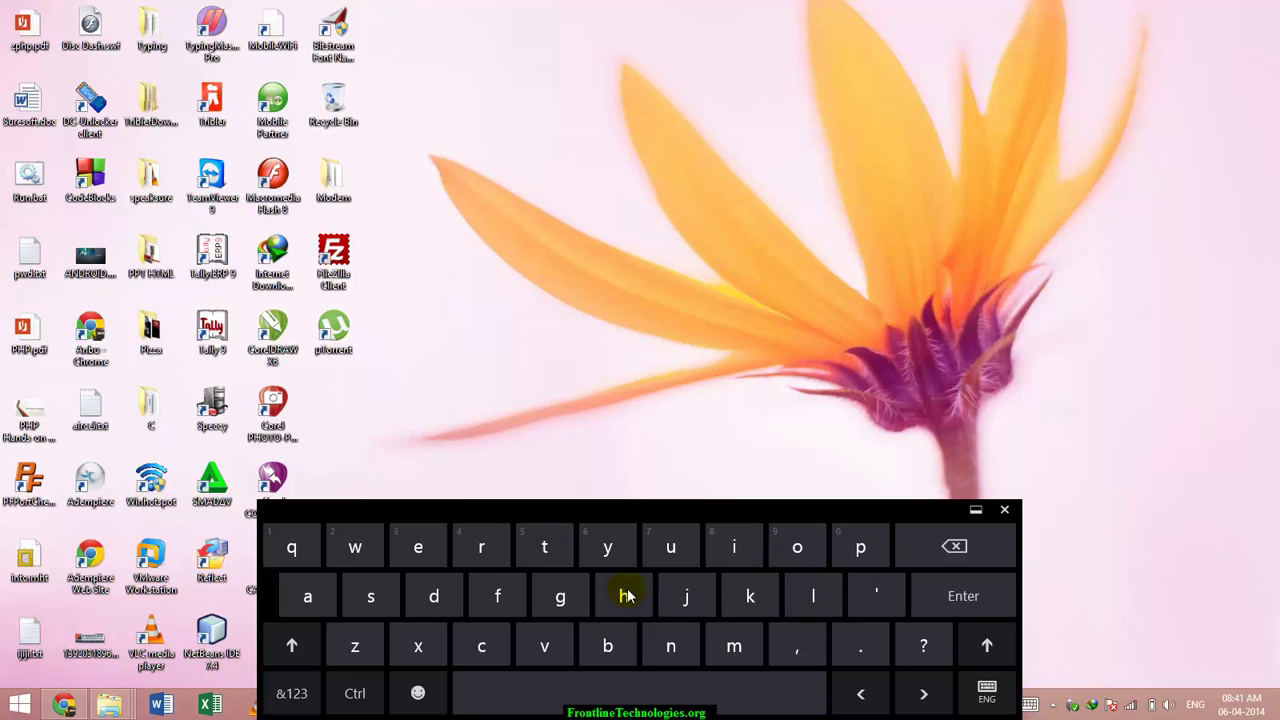
pyautogui.click(987, 688)
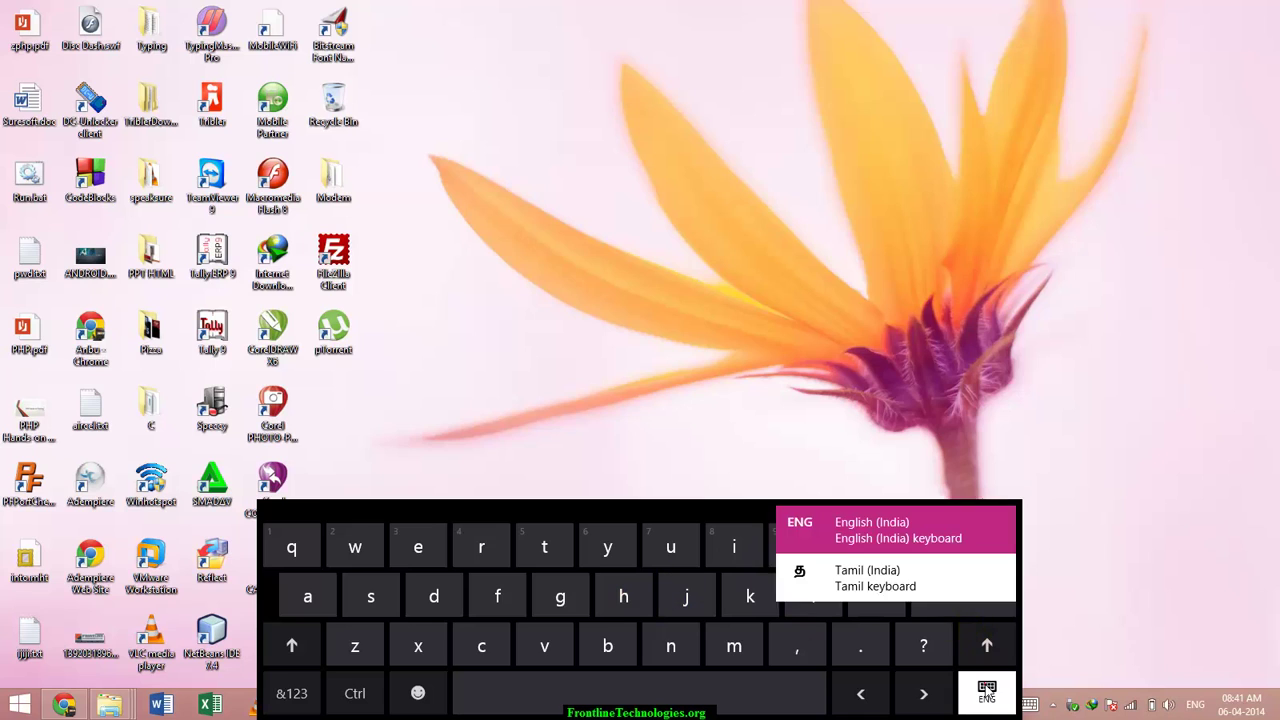
pyautogui.click(893, 585)
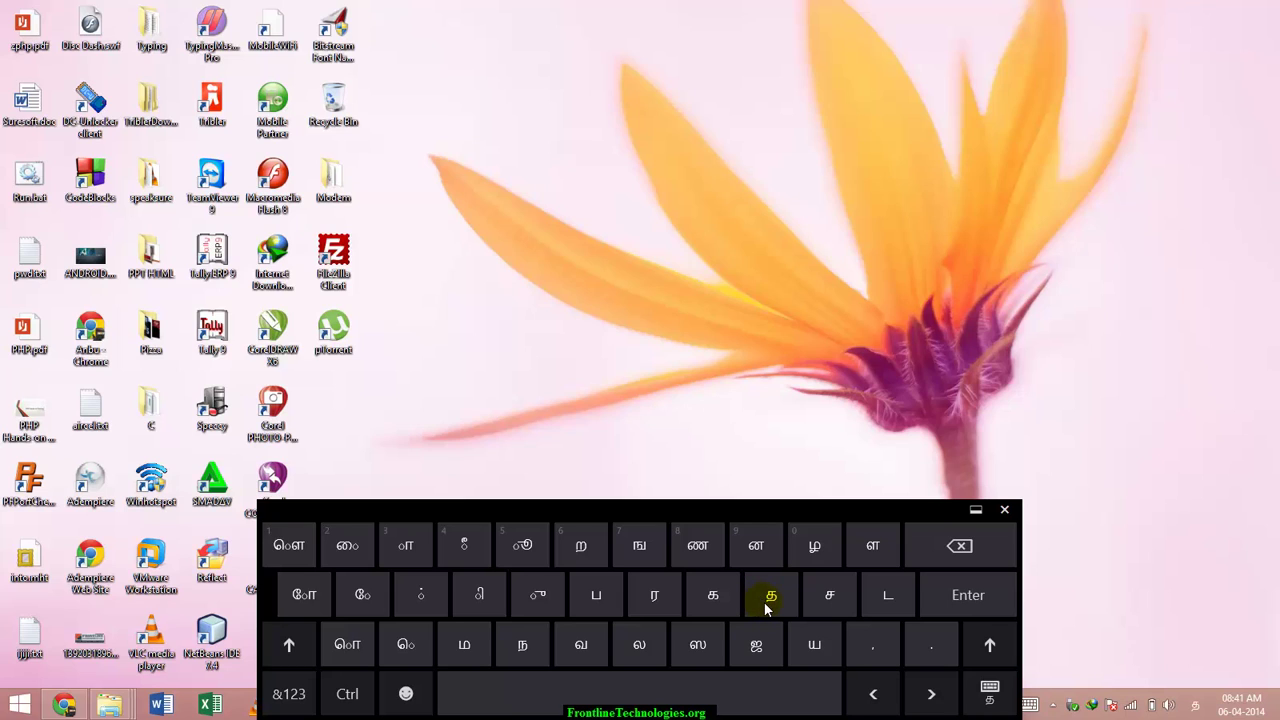
# Step: Dock the touch keyboard across the full width of the screen, then close it
pyautogui.click(976, 511)
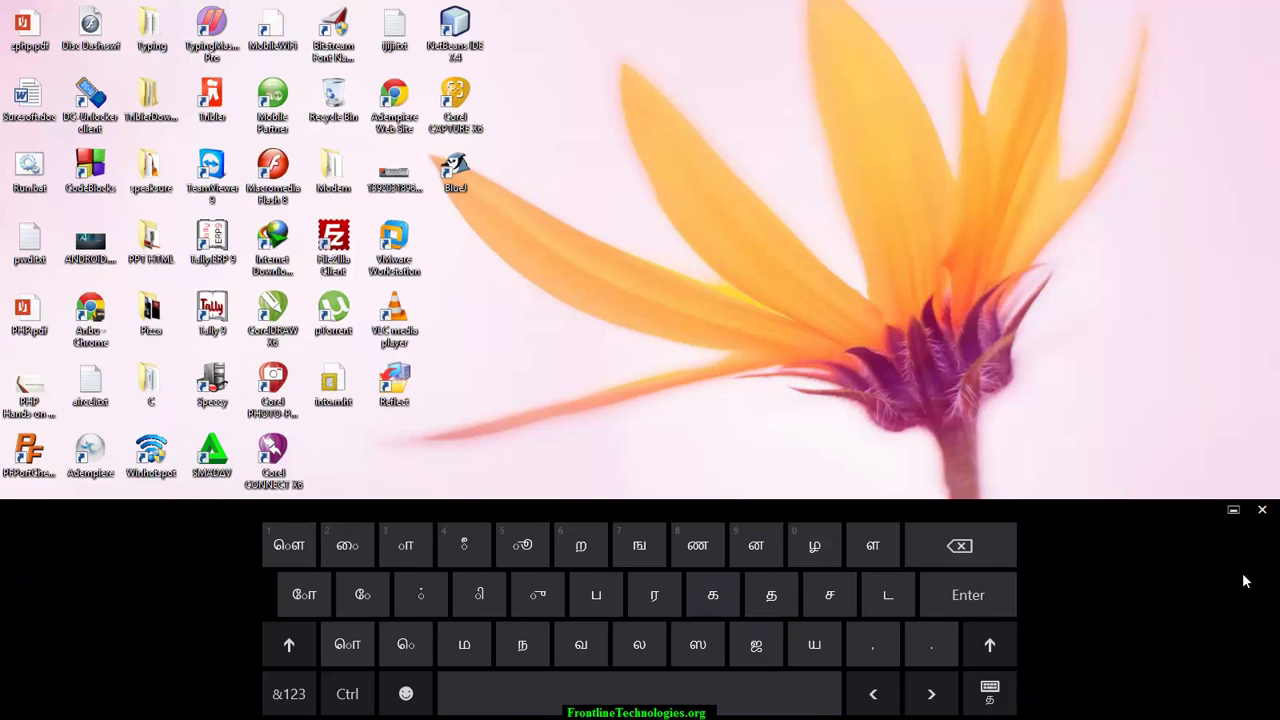
pyautogui.click(1262, 510)
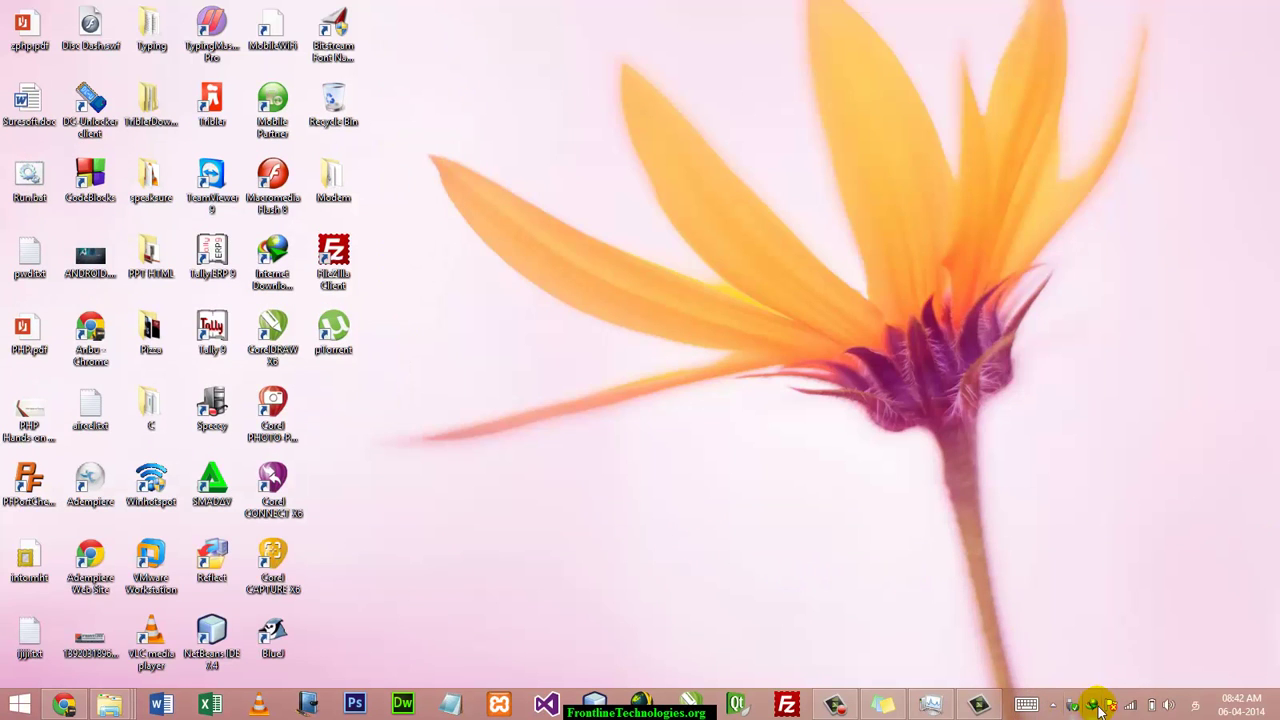
# Step: Show the hidden notification area icons and the Charms bar, dismissing each without choosing anything
pyautogui.click(1026, 706)
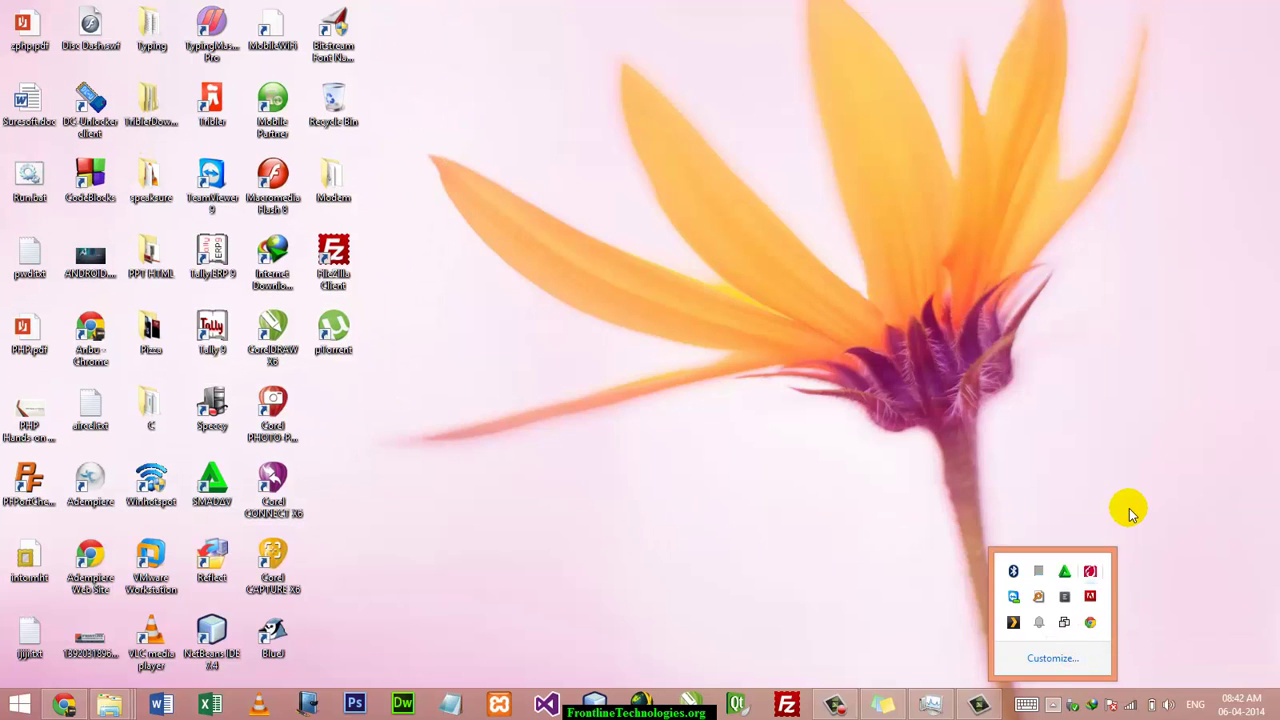
pyautogui.click(1129, 508)
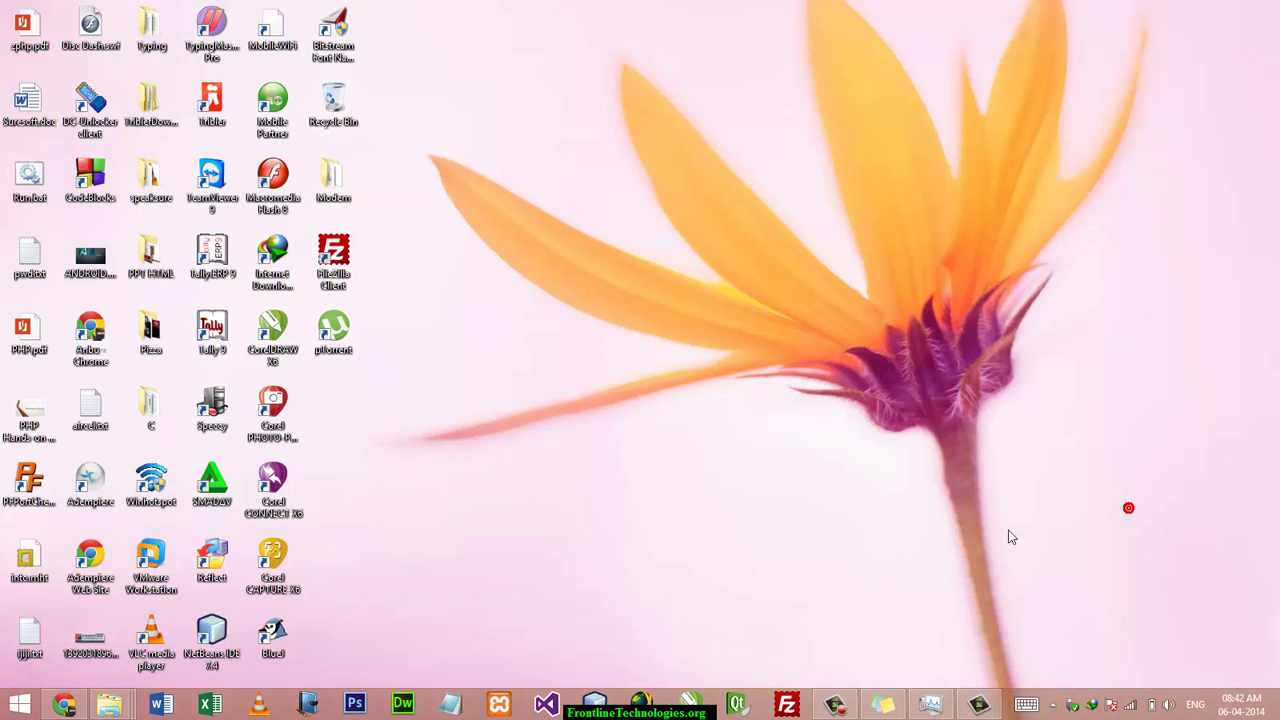
pyautogui.moveTo(1266, 646)
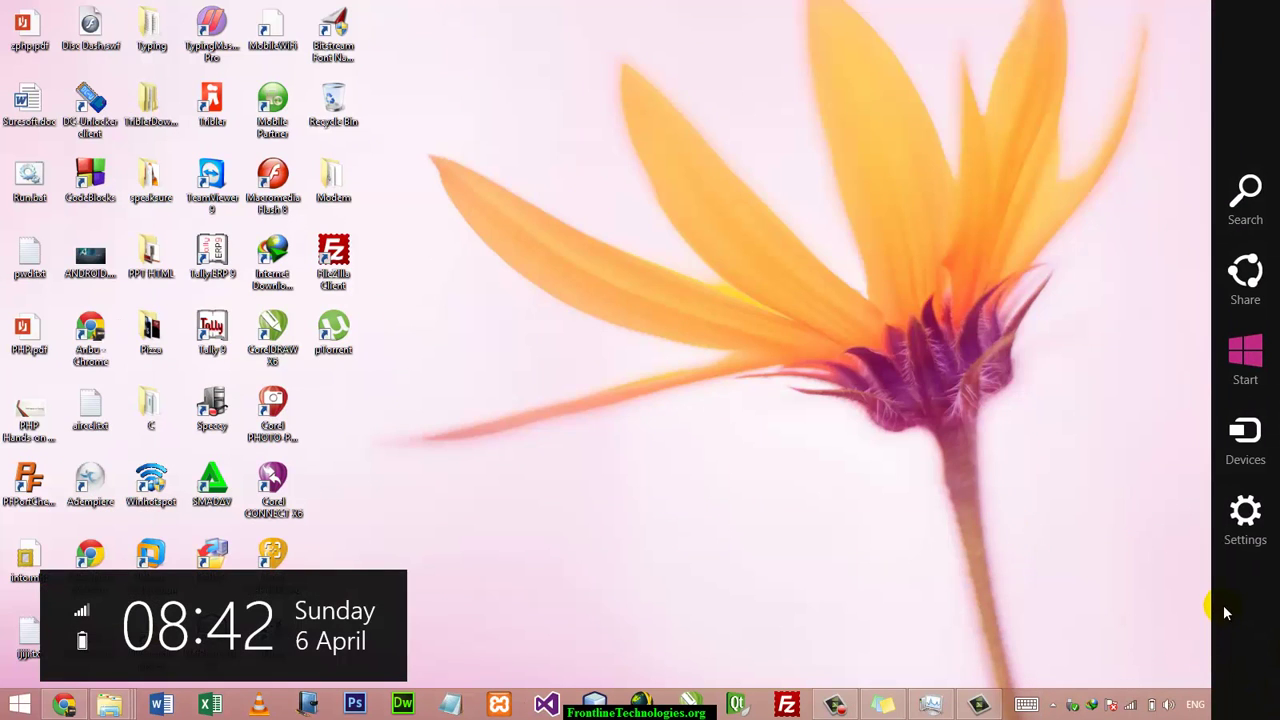
pyautogui.click(1121, 563)
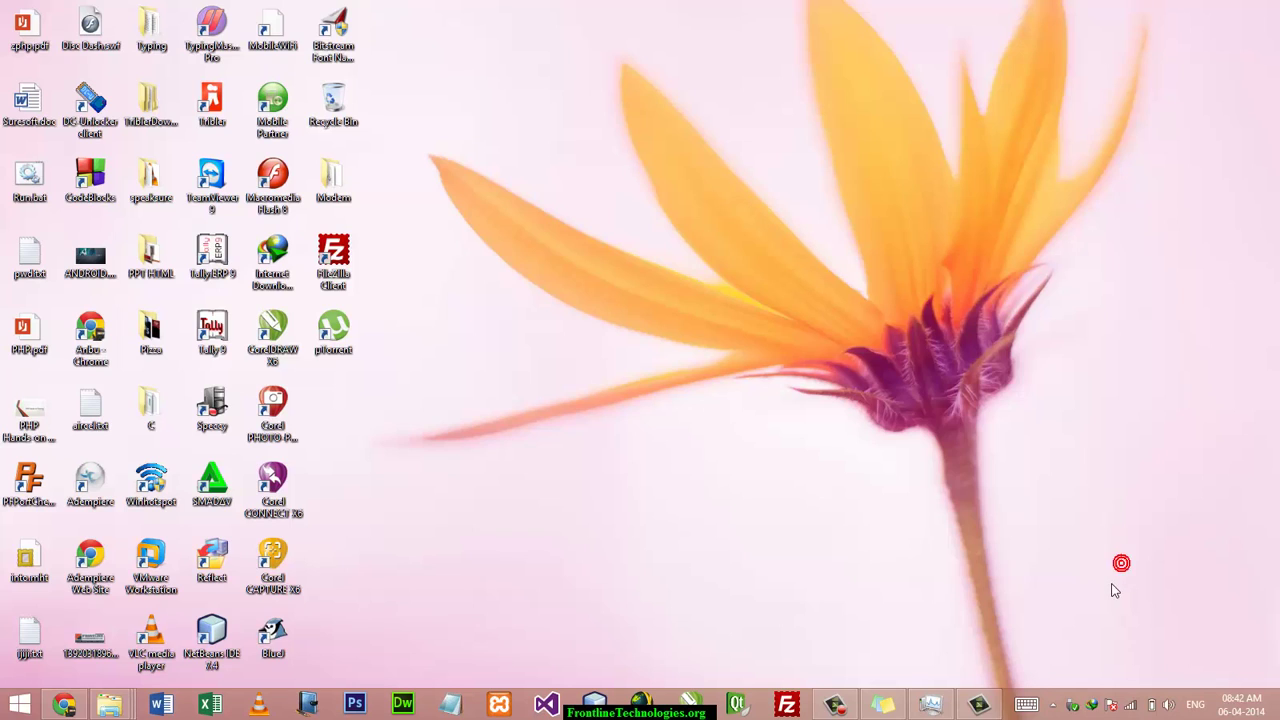